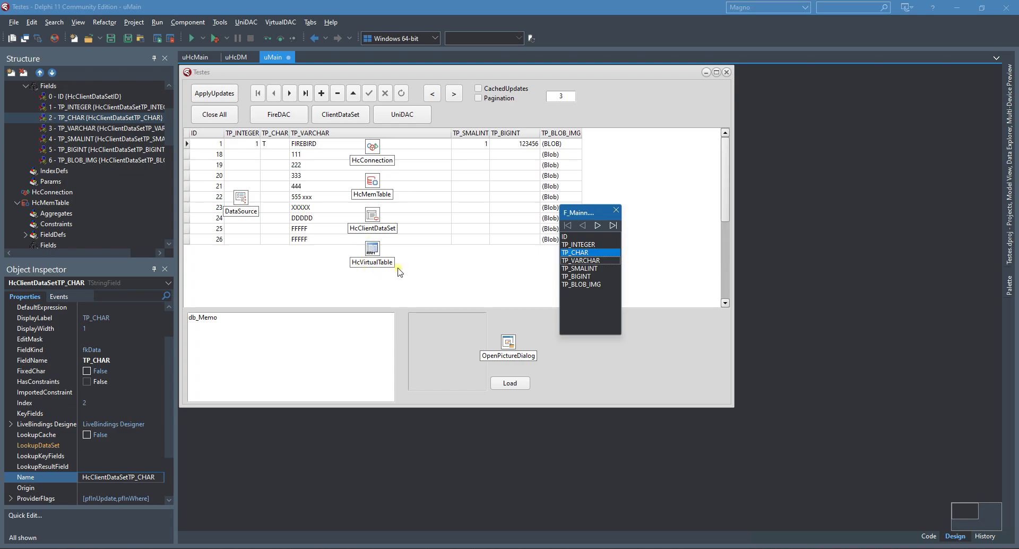
Step: Delete all seven persistent fields, ID through TP_BLOB_IMG, from HcClientDataSet's Fields Editor
left_click(587, 269)
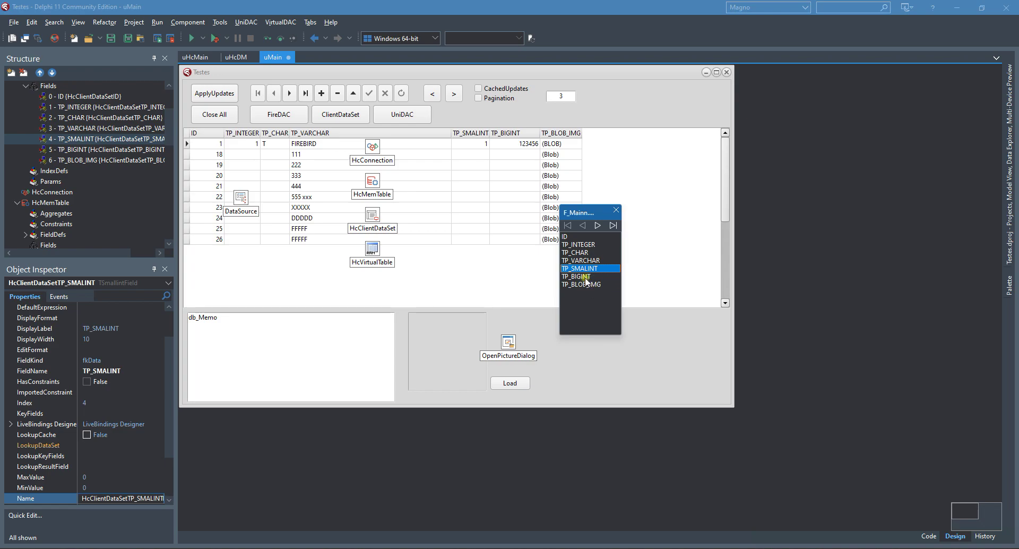
left_click(574, 237)
left_click(576, 277, "shift")
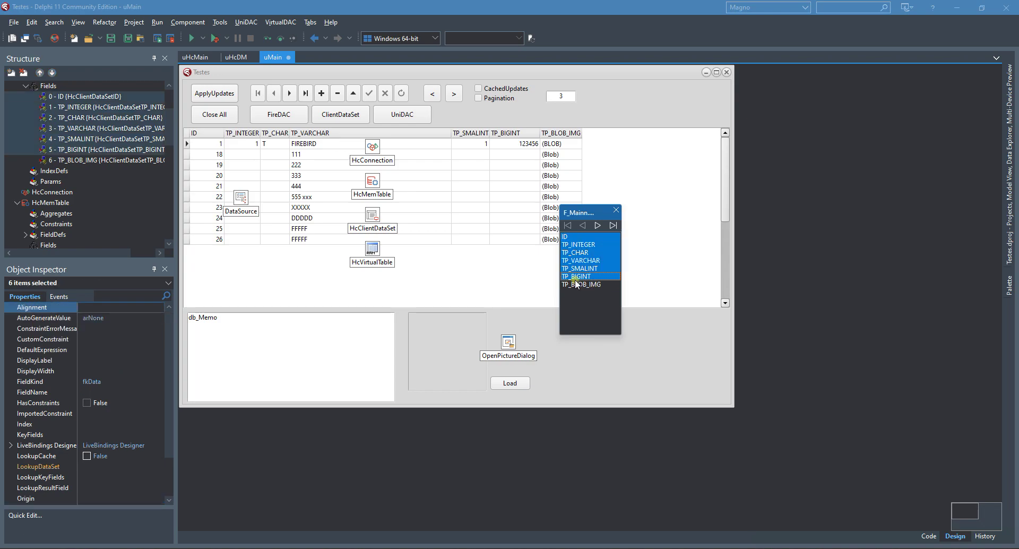
left_click(575, 286, "shift")
key("Delete")
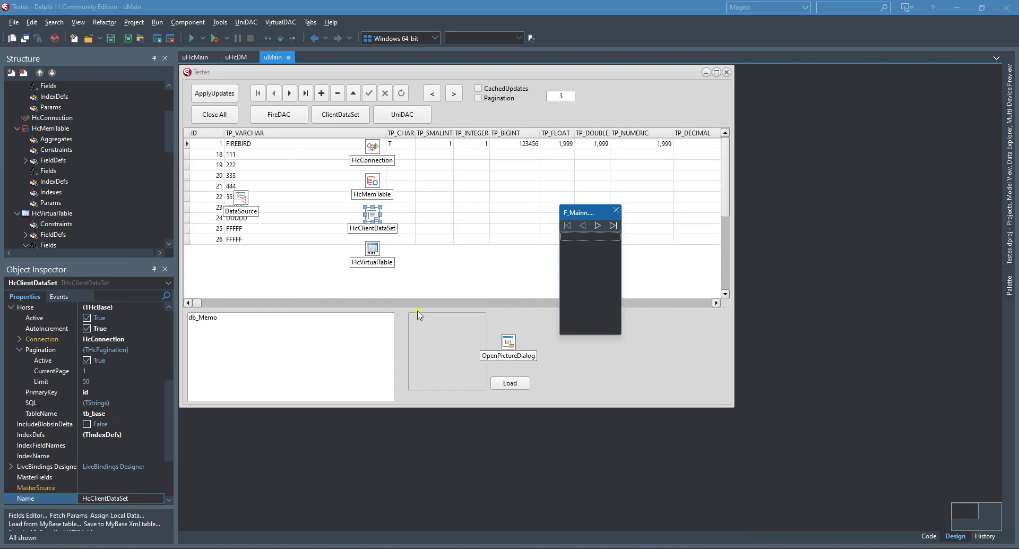
Step: Clear HcClientDataSet's data so the design grid is empty
left_click(617, 210)
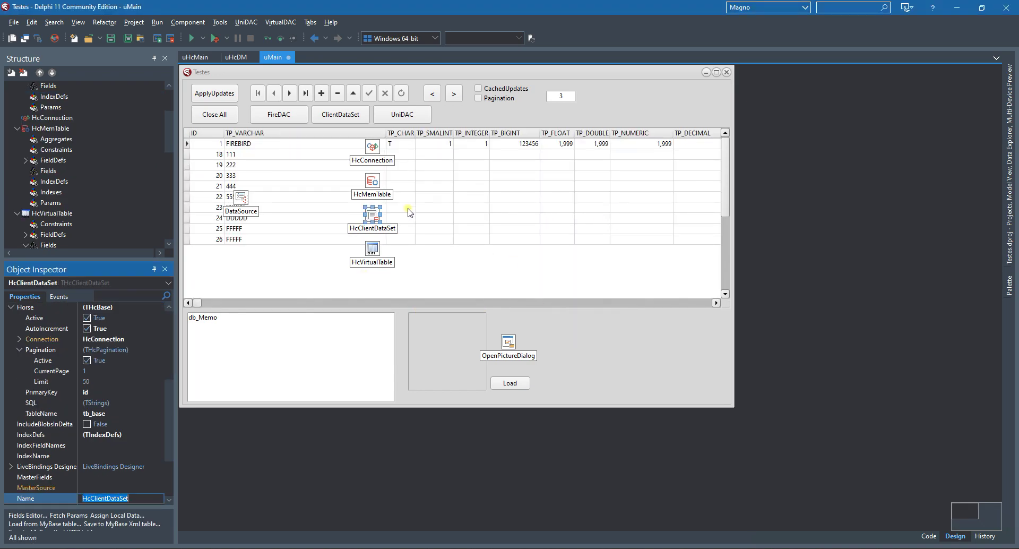
right_click(379, 219)
left_click(393, 304)
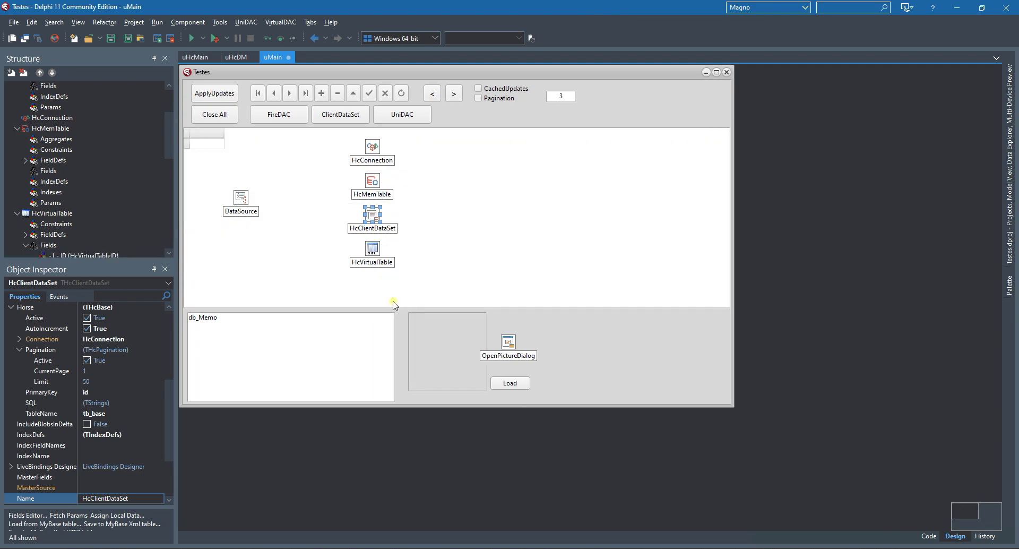
Step: Inspect the HcMemTable, HcClientDataSet and HcVirtualTable components on the form
left_click(372, 182)
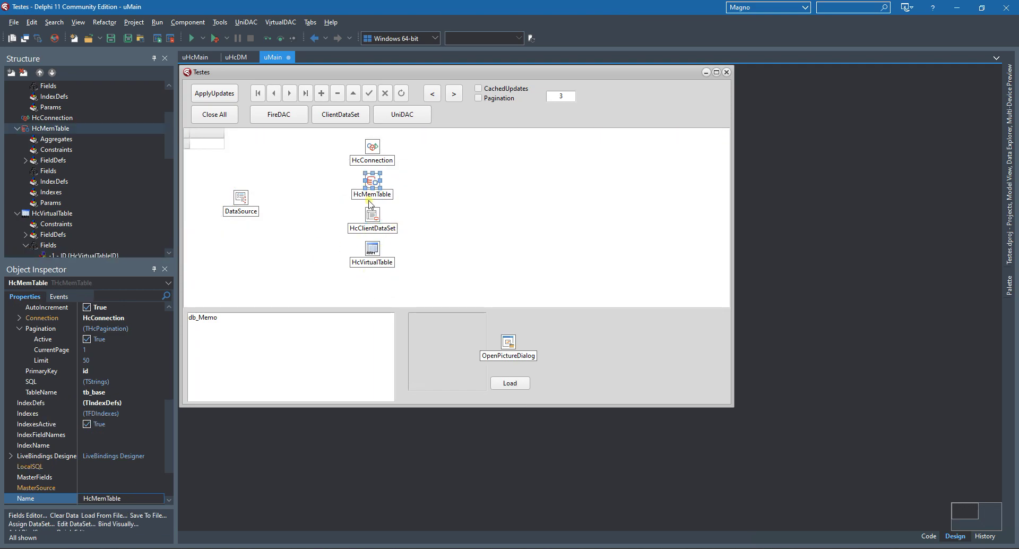
left_click(373, 219)
left_click(373, 247)
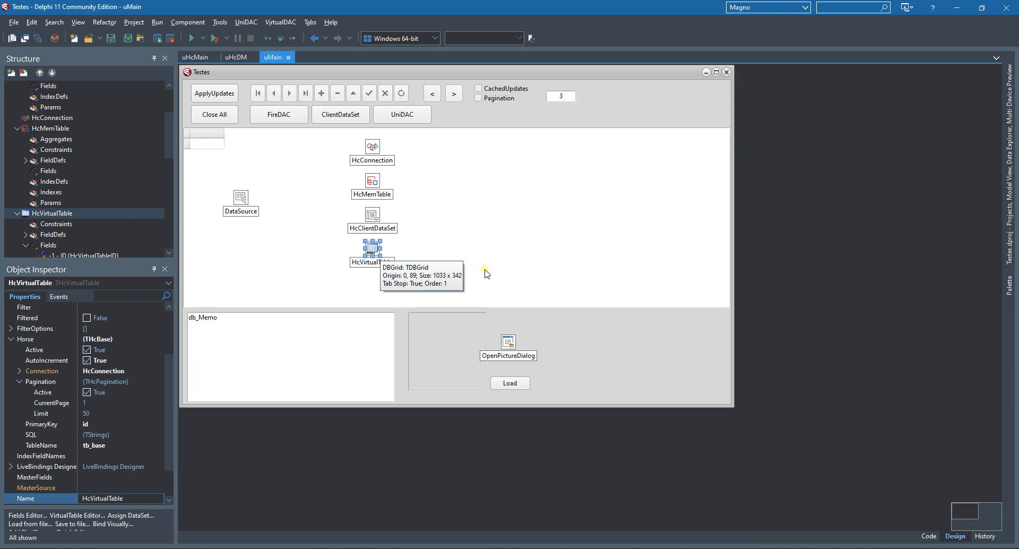
Step: Run Testes, dismiss the 'No fields defined' error, and maximize its window
key("ctrl+F9")
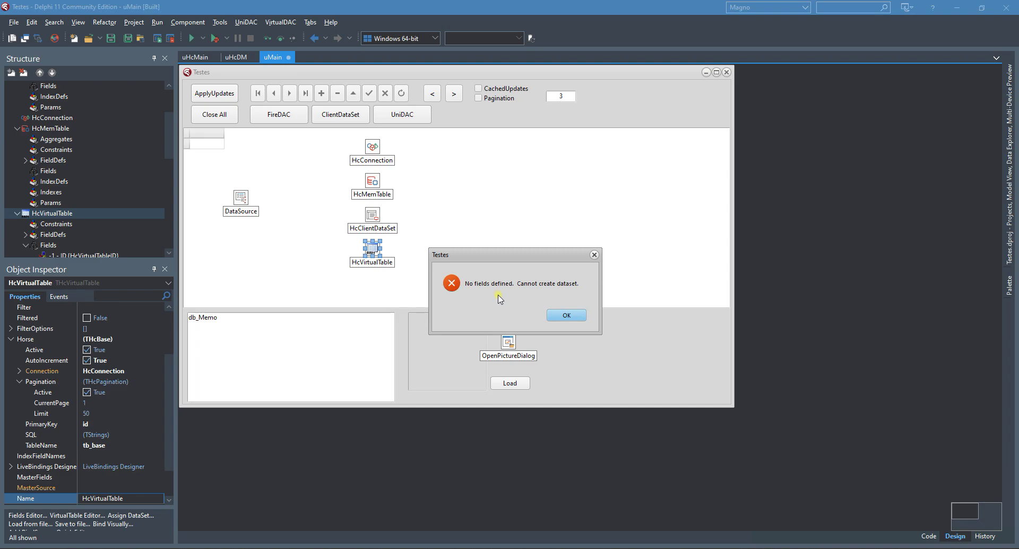
left_click(561, 317)
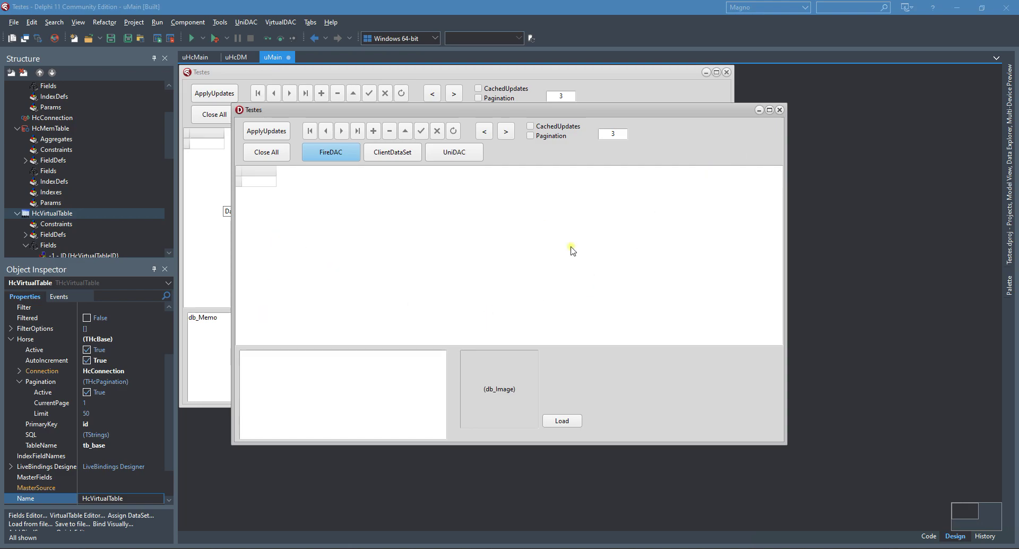
left_click(770, 109)
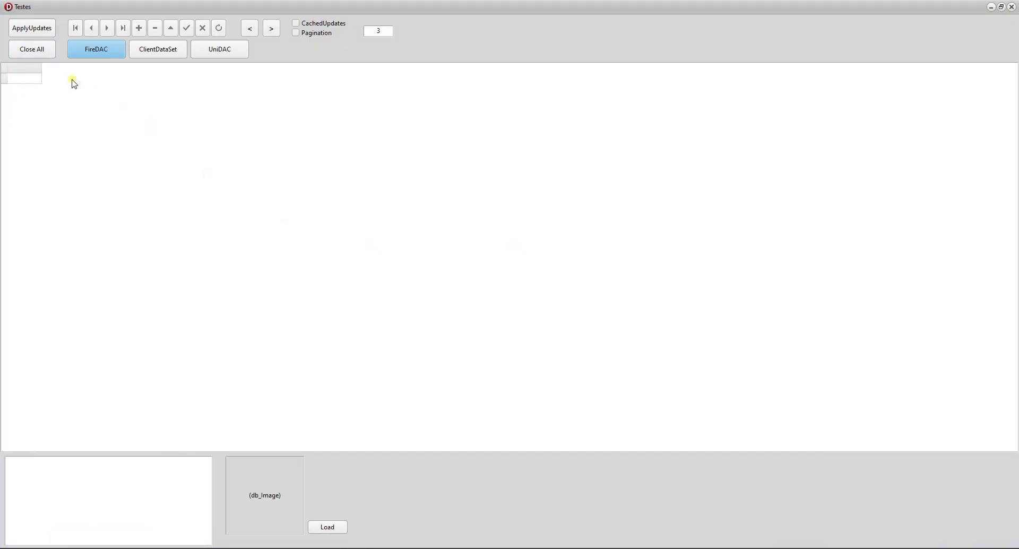
Step: Reload the tb_base rows through FireDAC and select a row in the grid
left_click(32, 54)
left_click(86, 53)
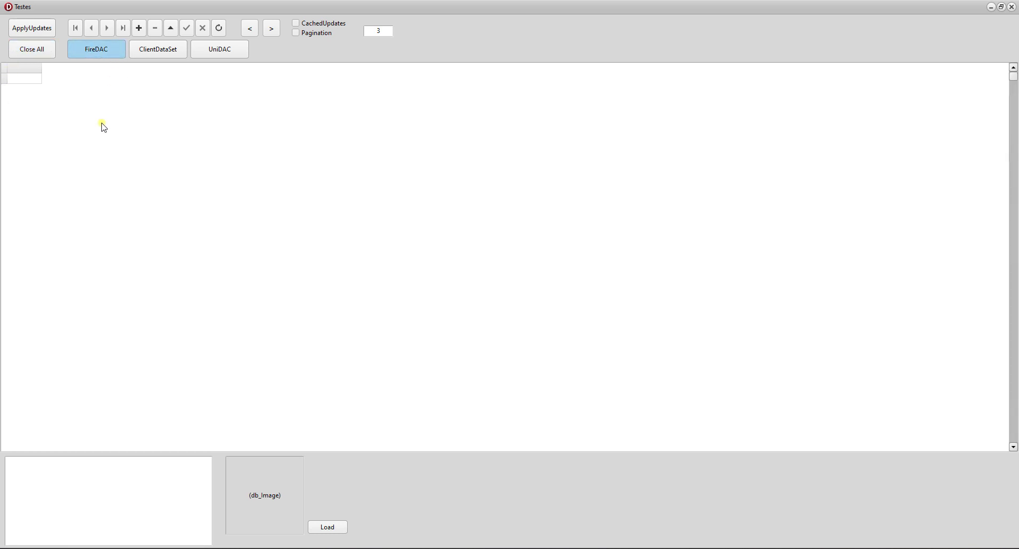
left_click(75, 99)
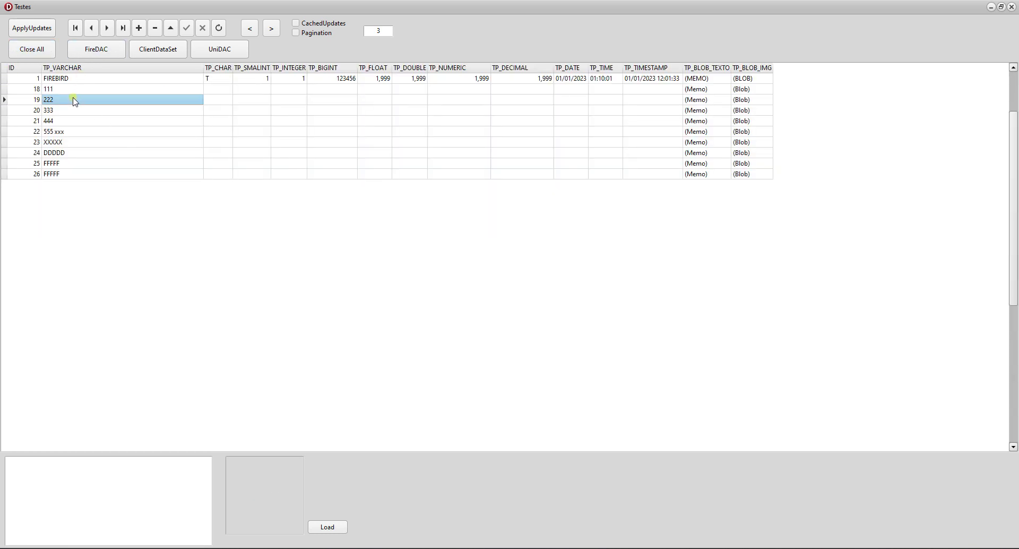
Step: With pagination on, load via FireDAC, page forward to row 26, then back to the first page
left_click(32, 49)
left_click(307, 33)
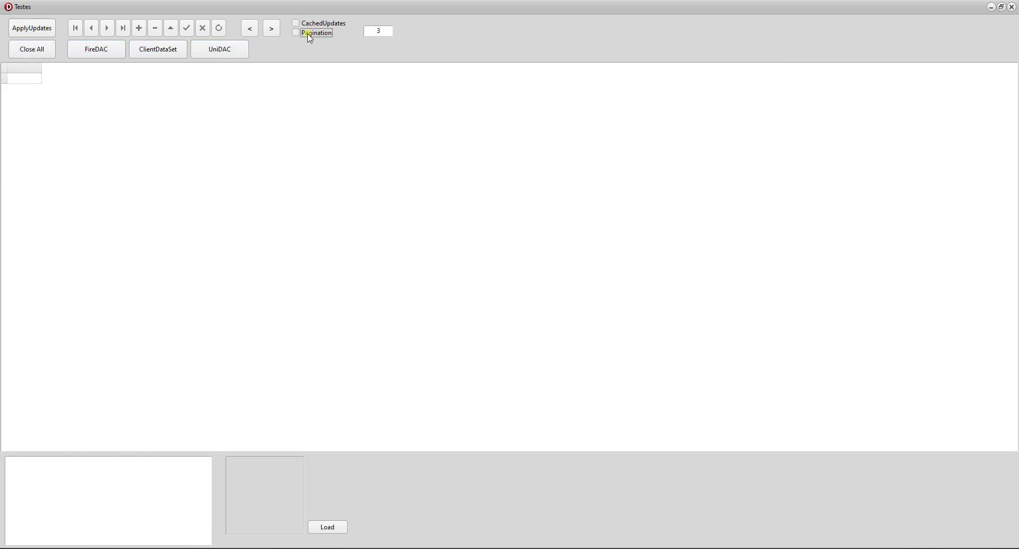
left_click(79, 48)
left_click(271, 29)
left_click(271, 29)
left_click(271, 28)
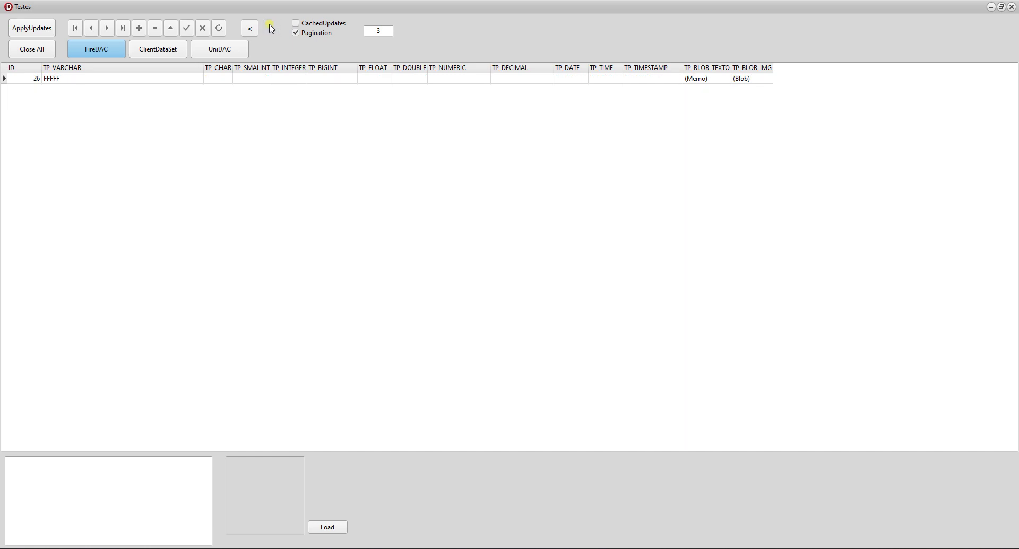
left_click(251, 29)
left_click(251, 29)
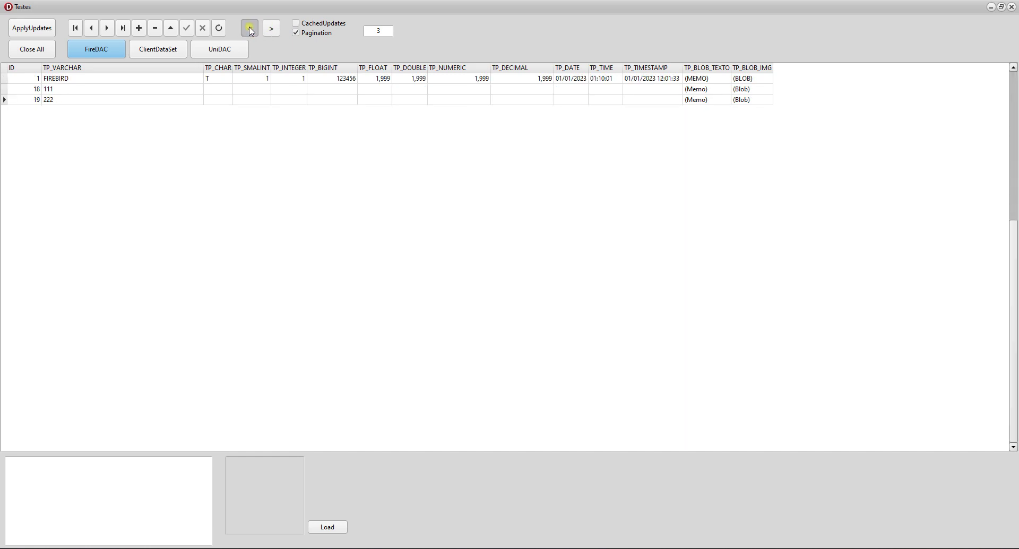
Step: Without pagination, try ClientDataSet, dismiss the missing data provider error, and close Testes
left_click(314, 34)
left_click(39, 51)
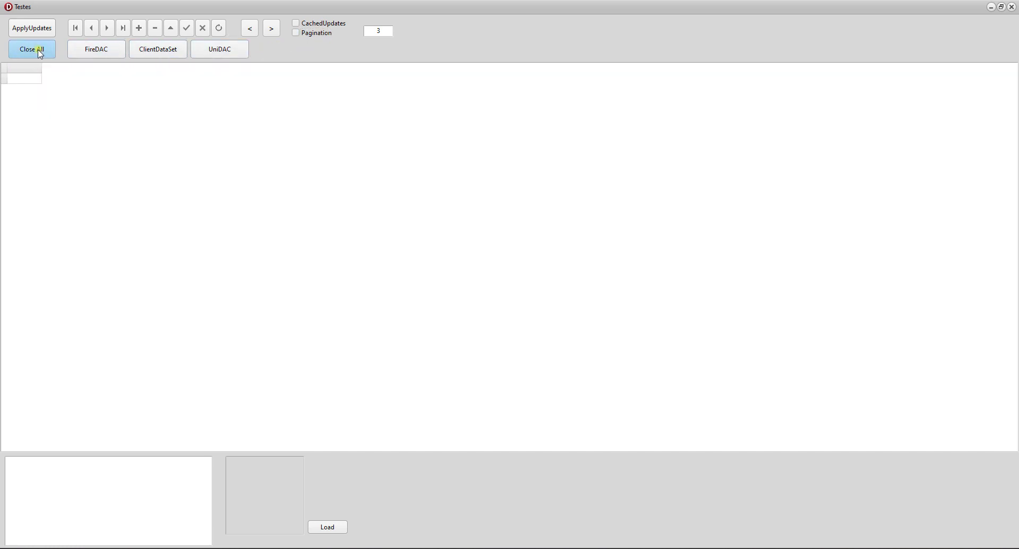
left_click(164, 50)
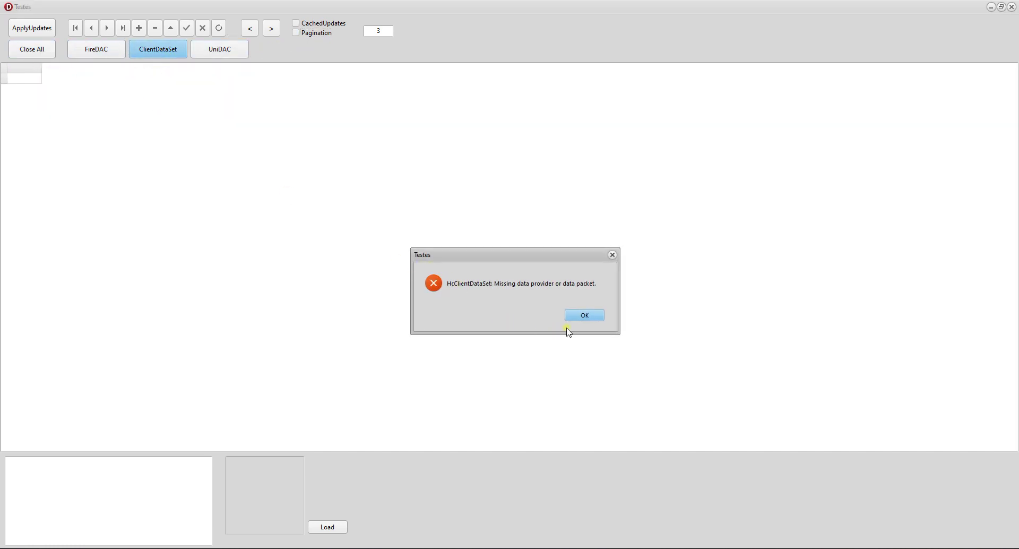
left_click(584, 316)
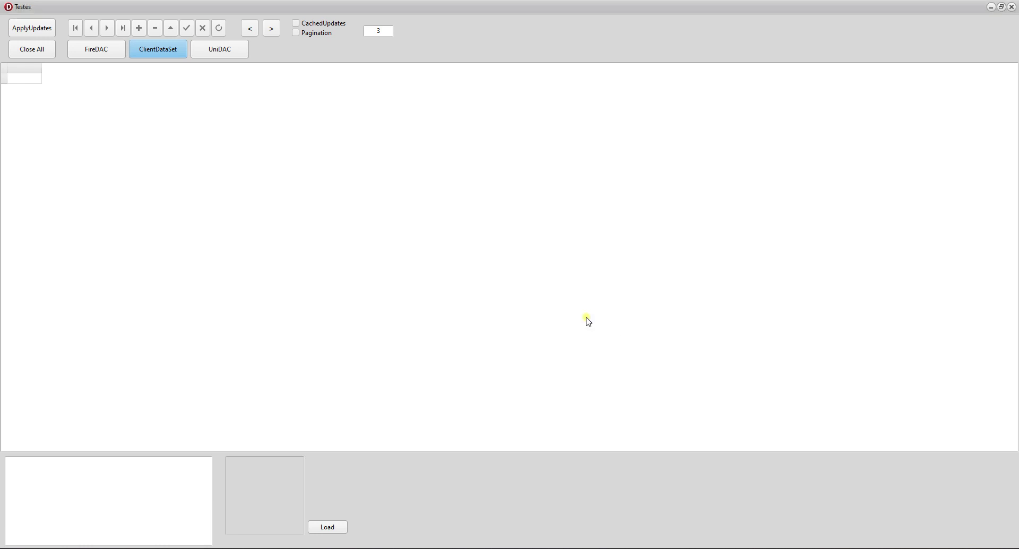
left_click(1014, 7)
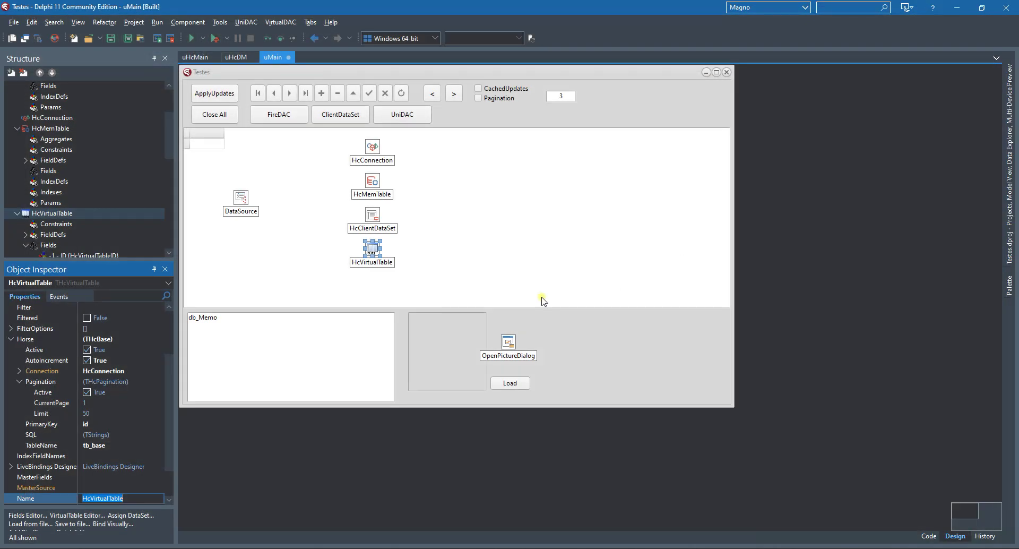
Step: Try activating HcClientDataSet and dismiss the missing data provider error
right_click(372, 215)
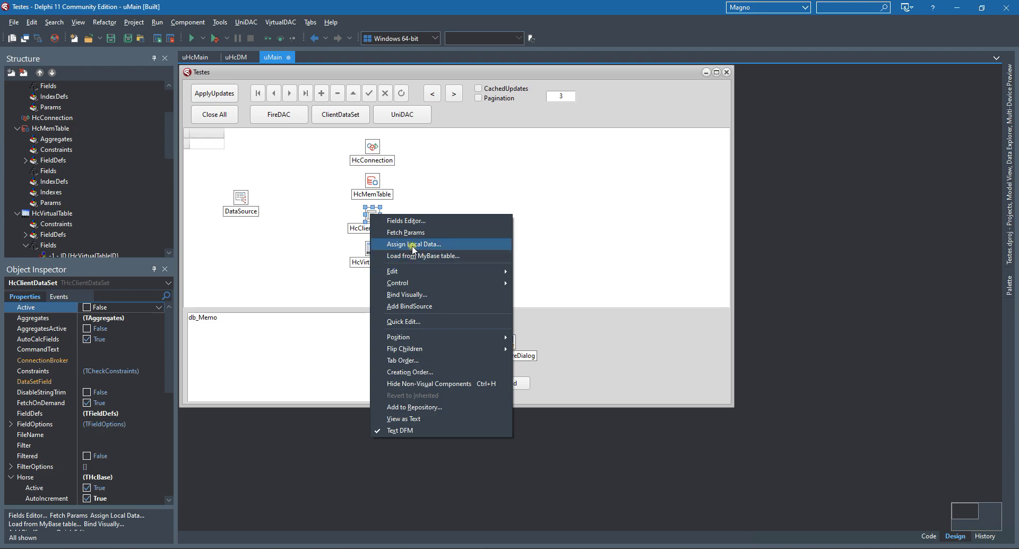
left_click(374, 214)
right_click(376, 218)
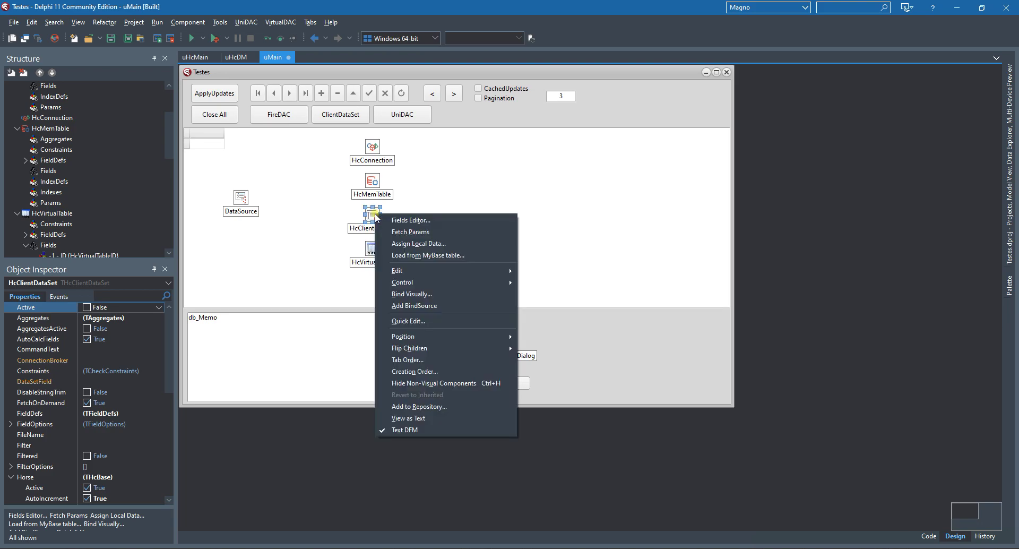
left_click(87, 307)
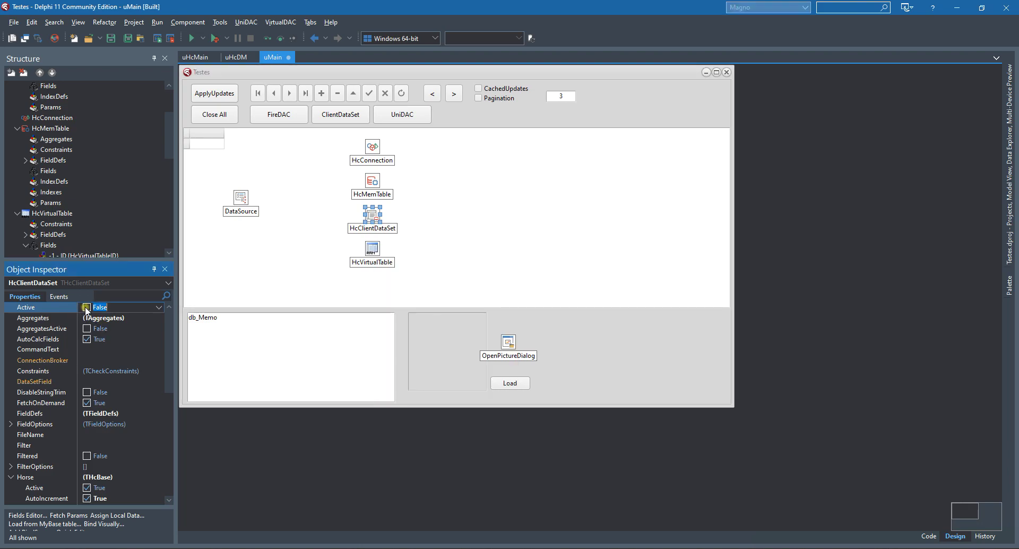
left_click(594, 295)
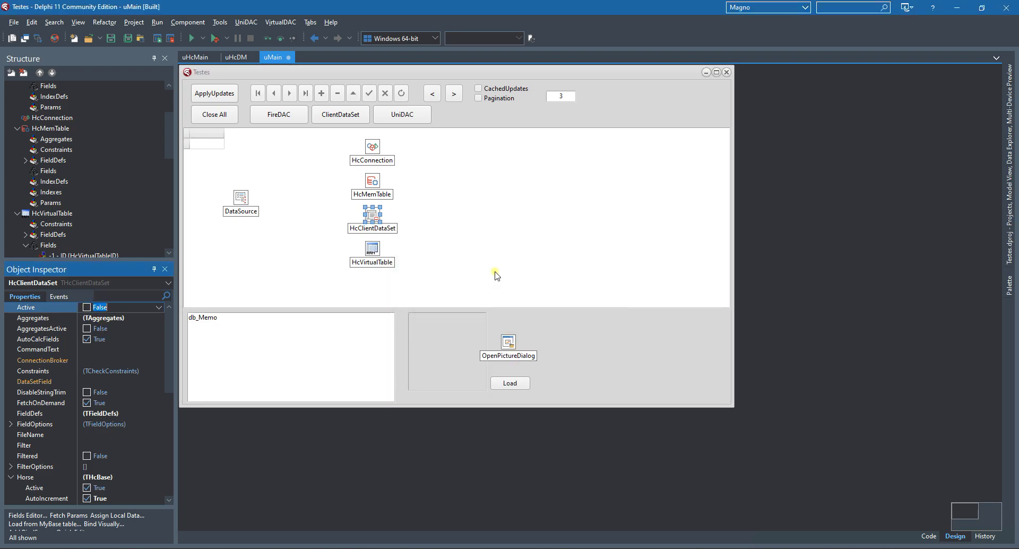
Step: Create HcClientDataSet's dataset, set Active back to False, and run Testes again
right_click(375, 214)
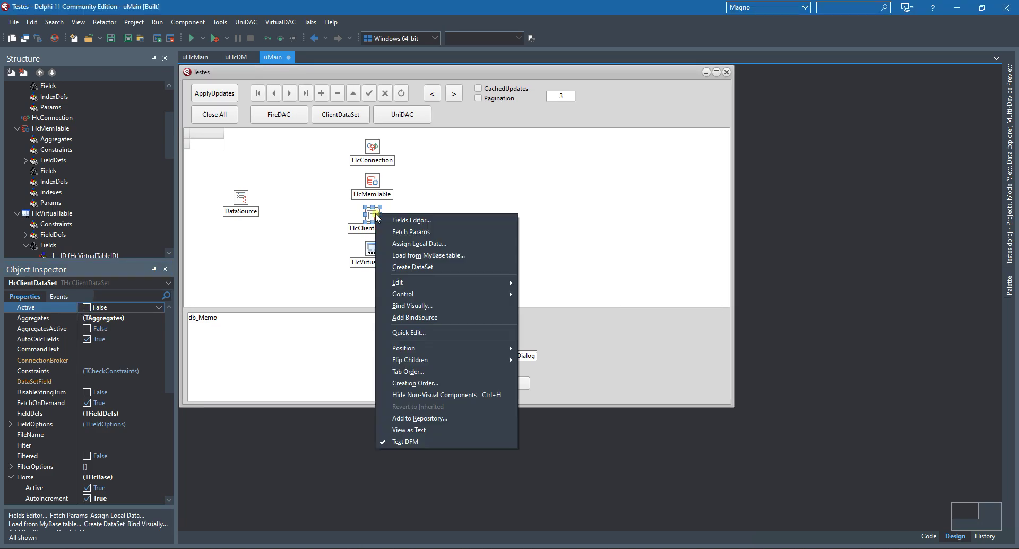
left_click(401, 267)
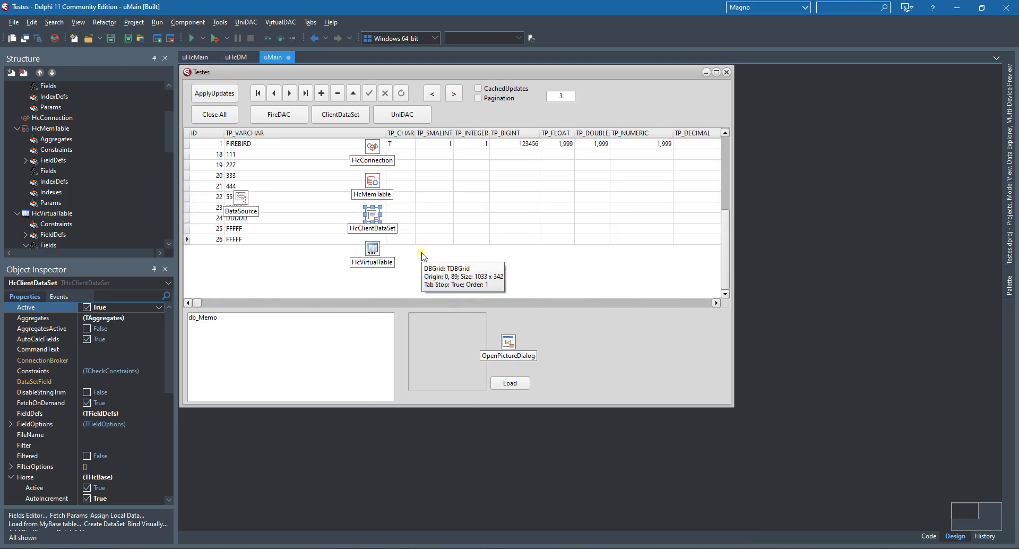
left_click(85, 307)
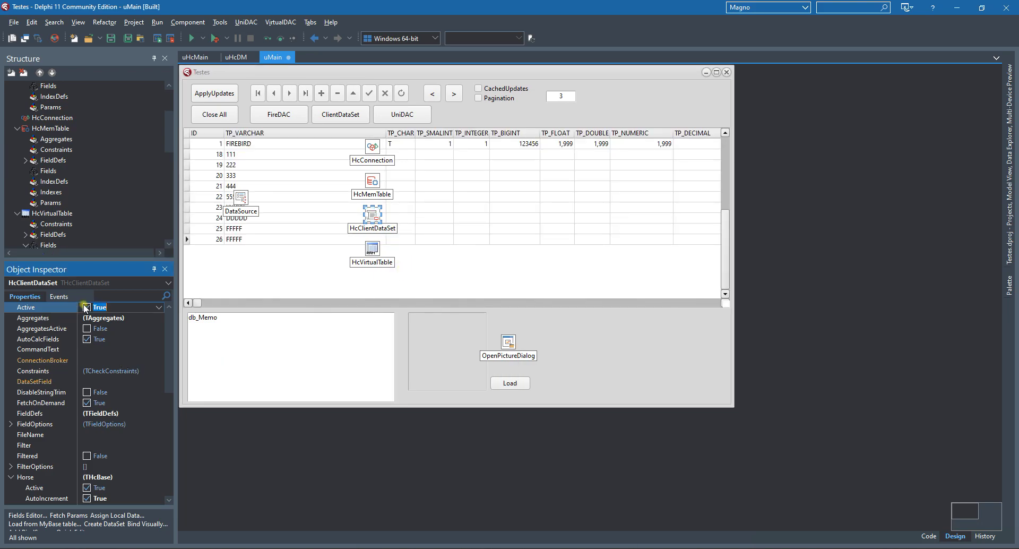
left_click(86, 307)
key("F9")
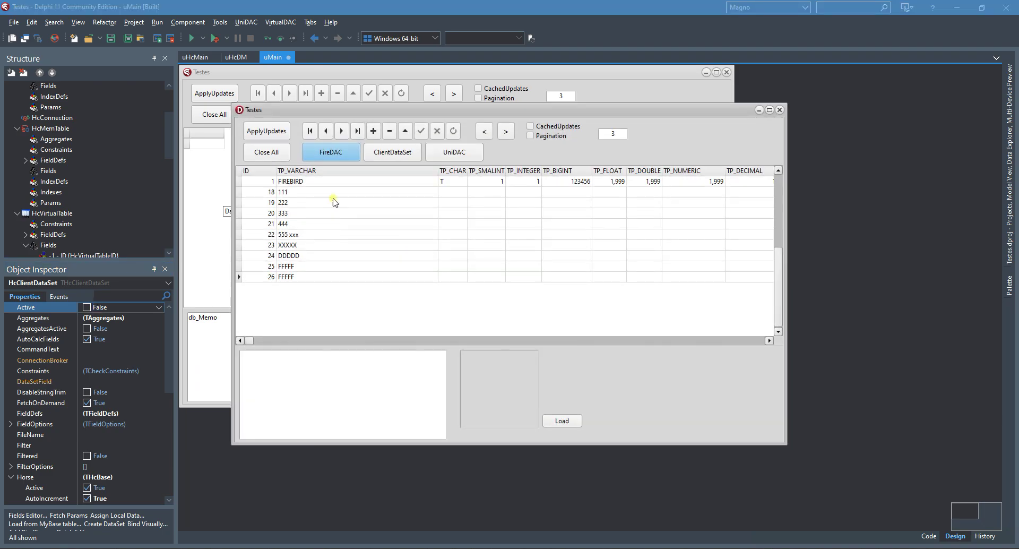
Step: Load the rows through ClientDataSet, then FireDAC, selecting the FIREBIRD record to show its memo and image
left_click(266, 152)
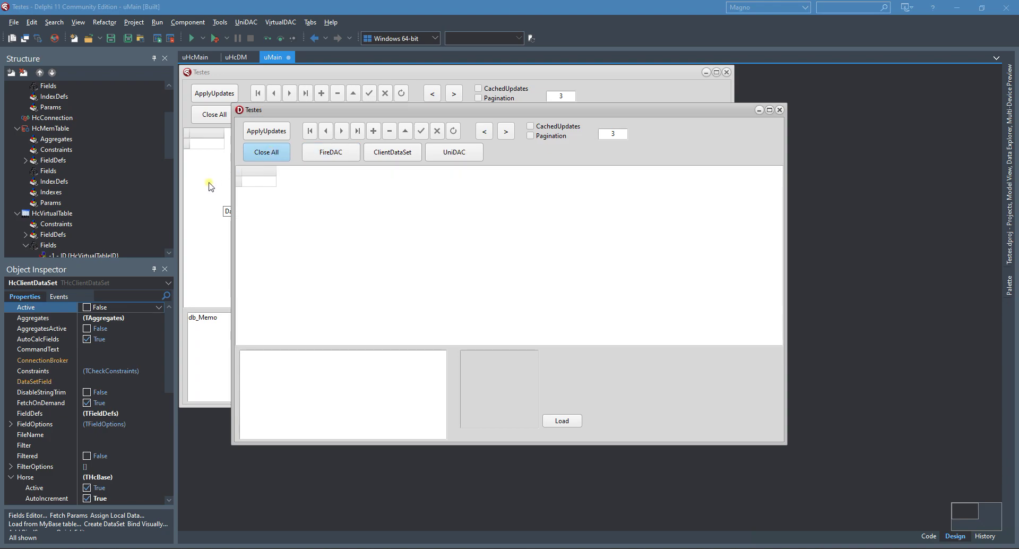
left_click(393, 152)
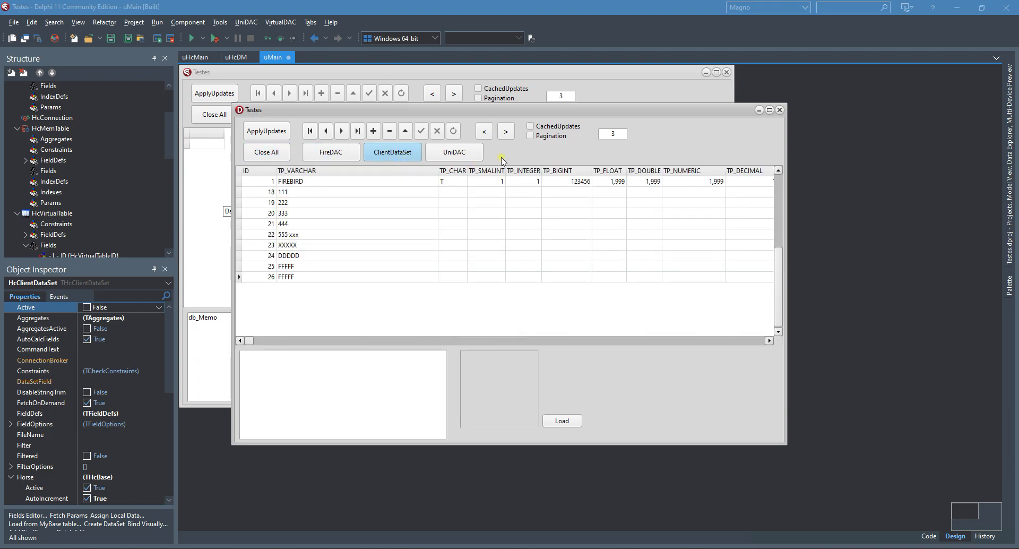
left_click(770, 110)
left_click(29, 48)
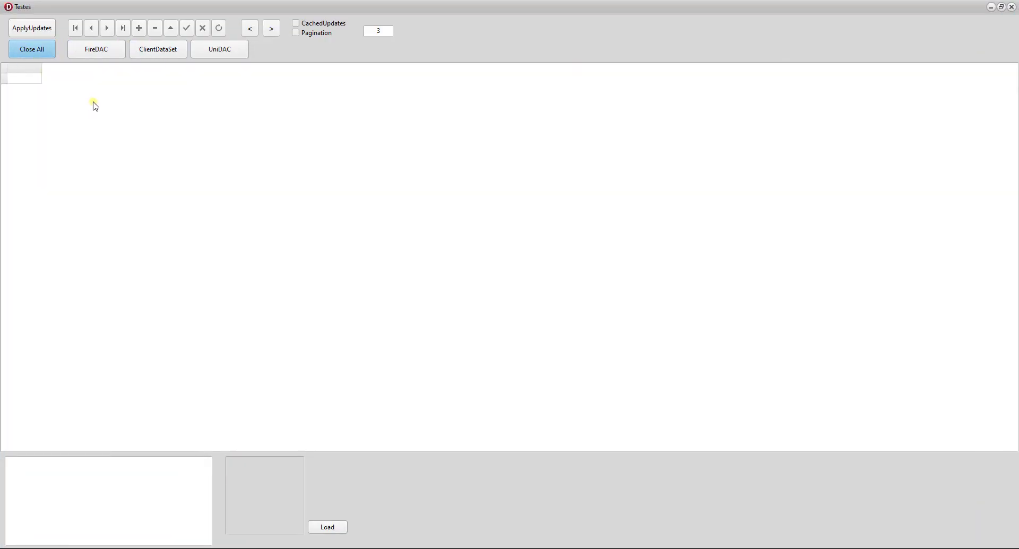
left_click(97, 51)
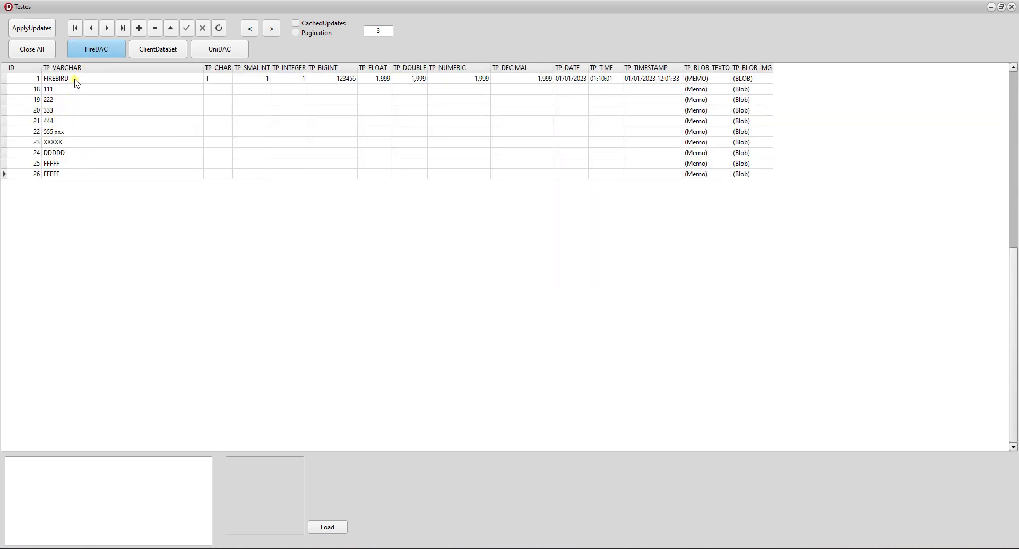
left_click(76, 80)
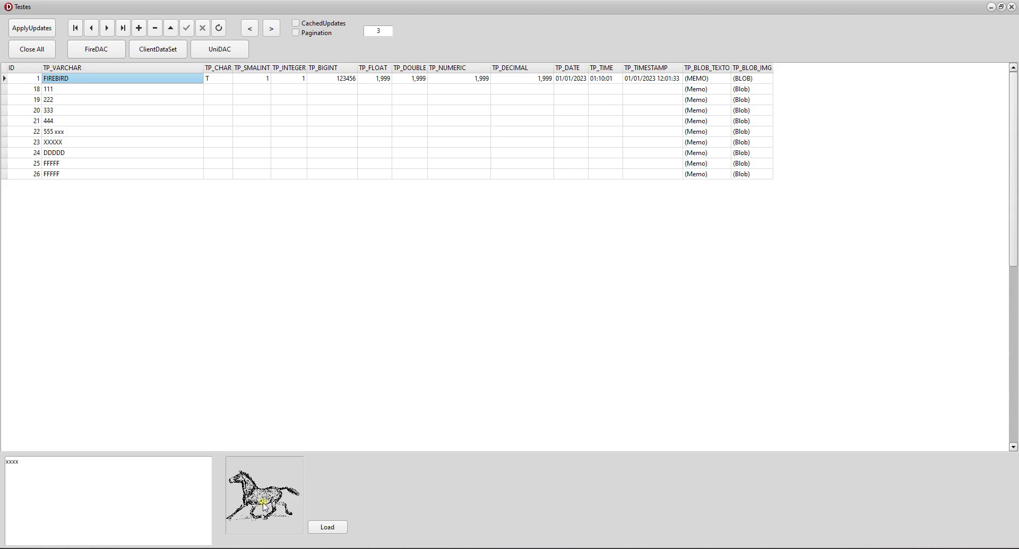
Step: Reload the rows through ClientDataSet and then UniDAC, selecting the FIREBIRD record each time
left_click(32, 49)
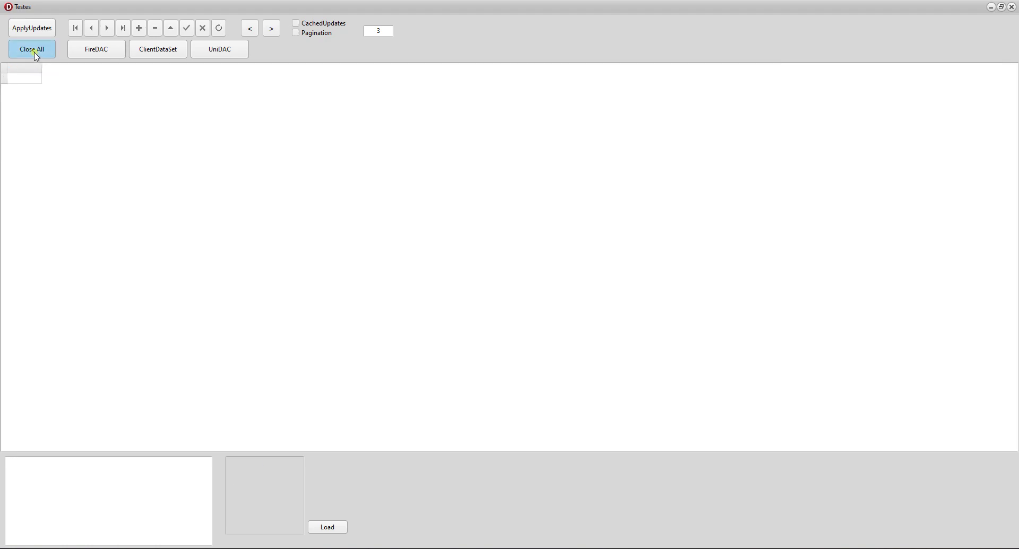
left_click(162, 53)
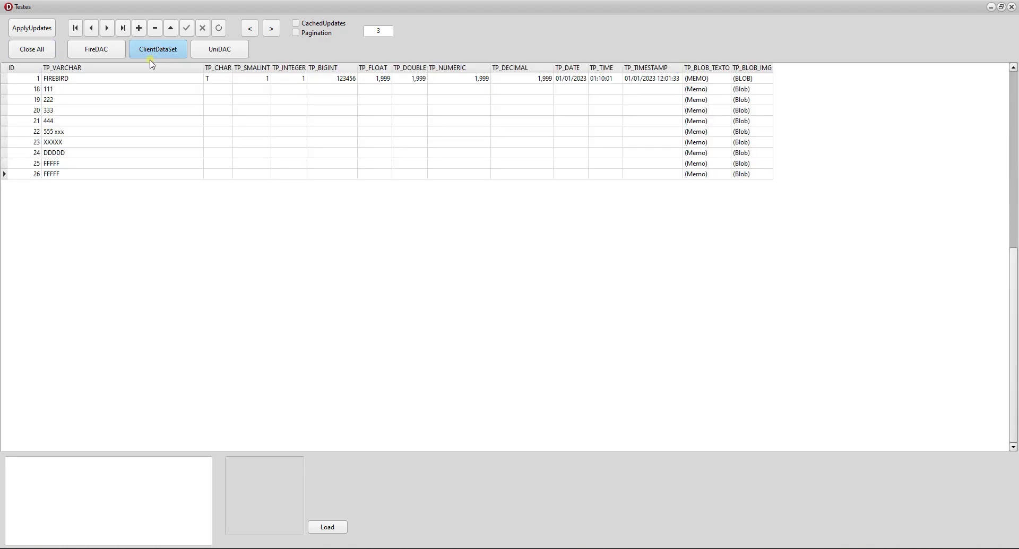
left_click(129, 81)
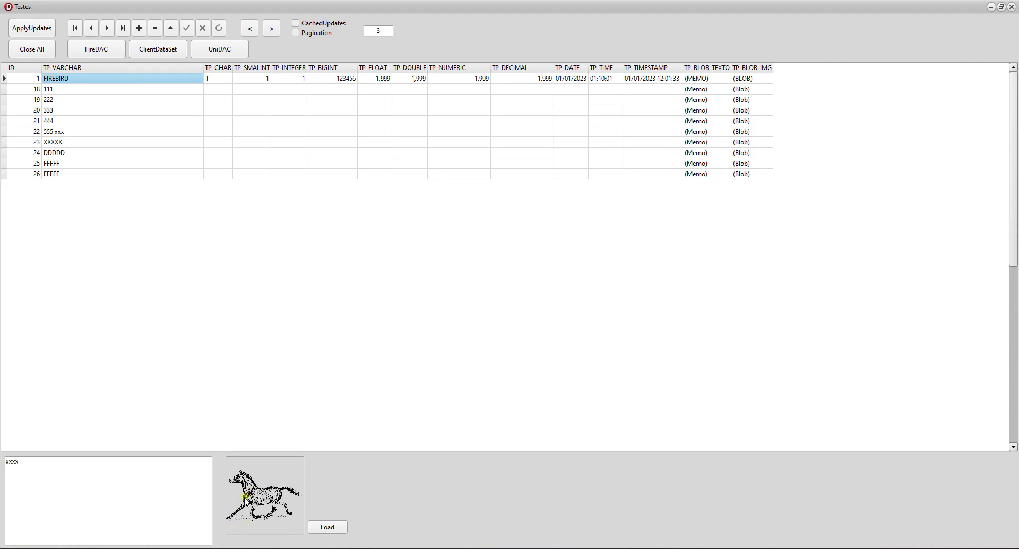
left_click(37, 45)
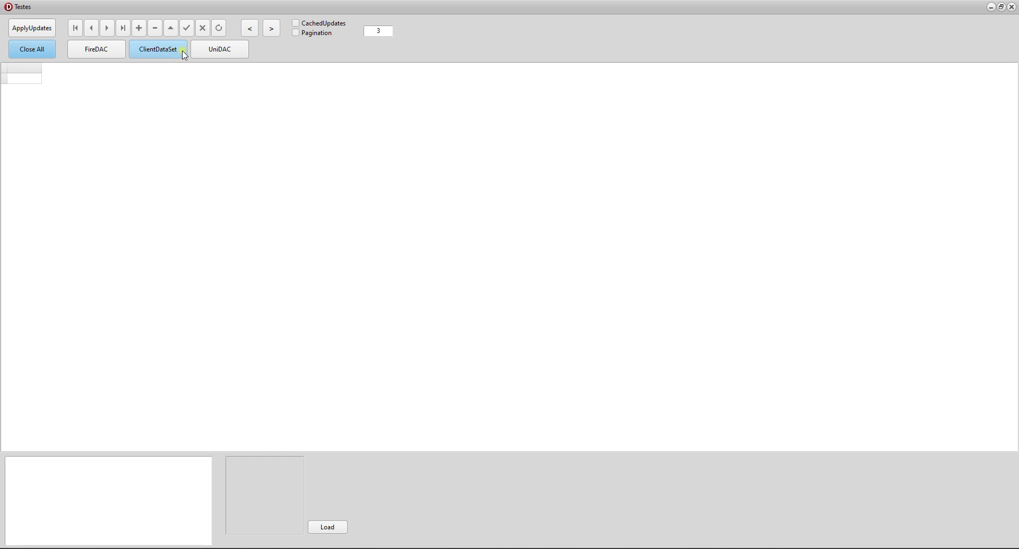
left_click(220, 51)
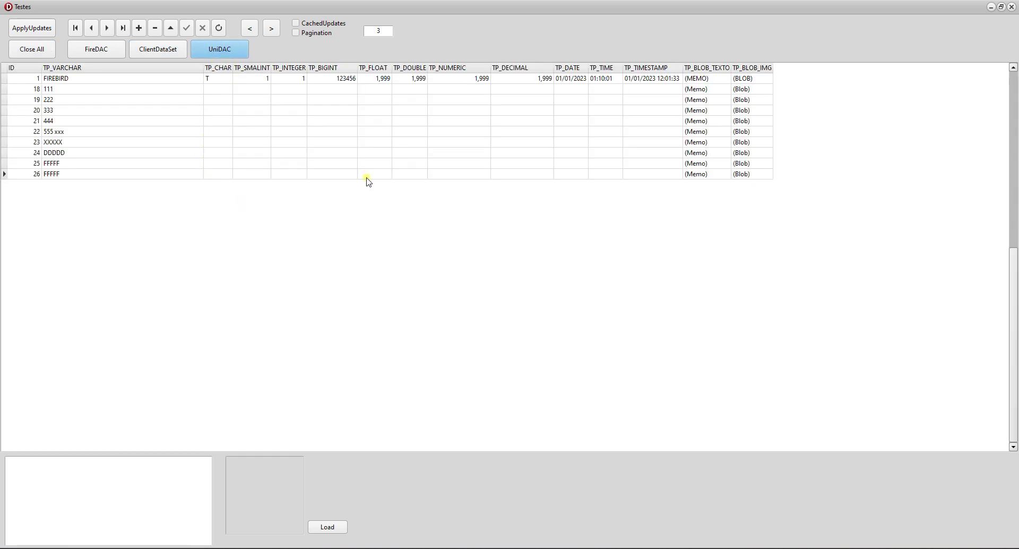
left_click(125, 80)
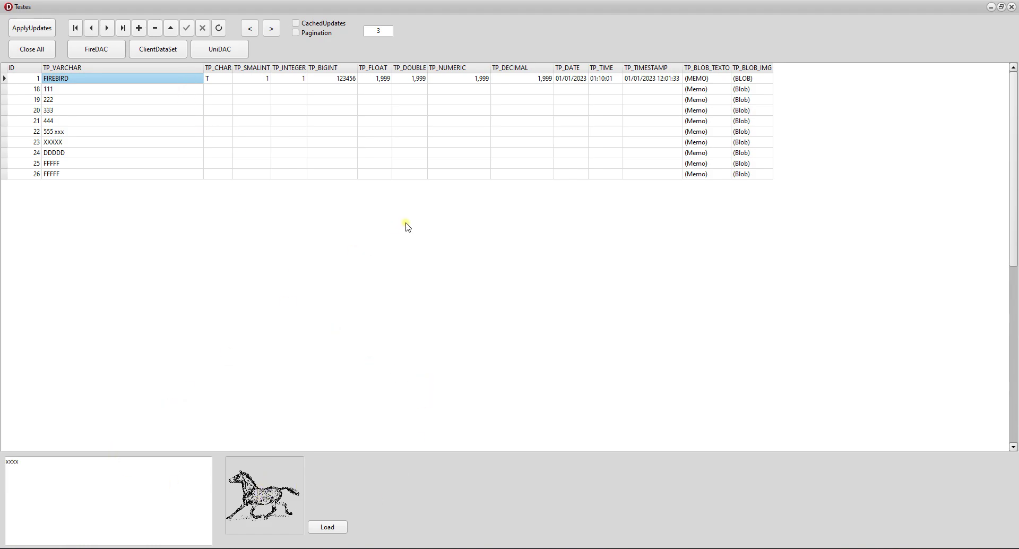
Step: Reload via UniDAC, jump to the last record, then reload via FireDAC
left_click(41, 51)
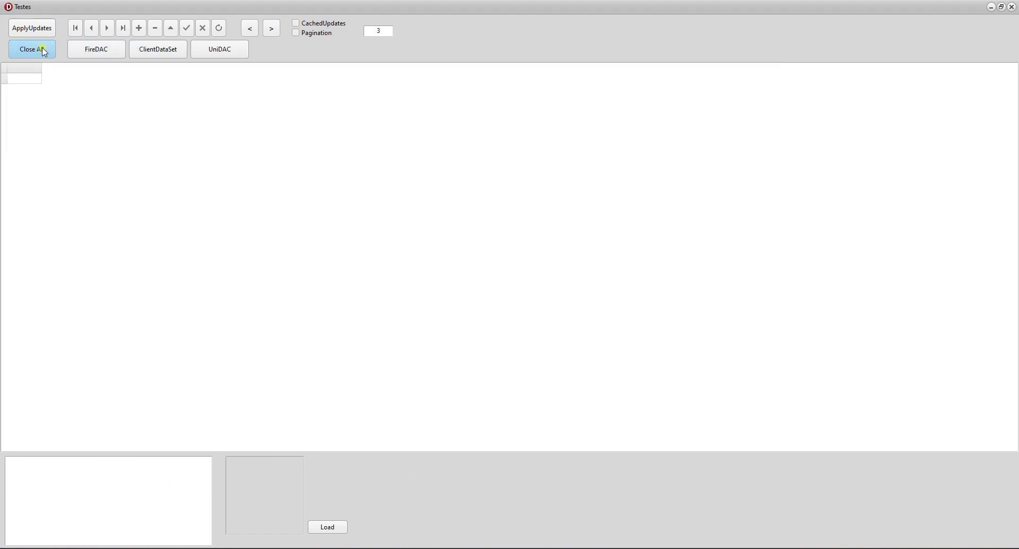
left_click(234, 60)
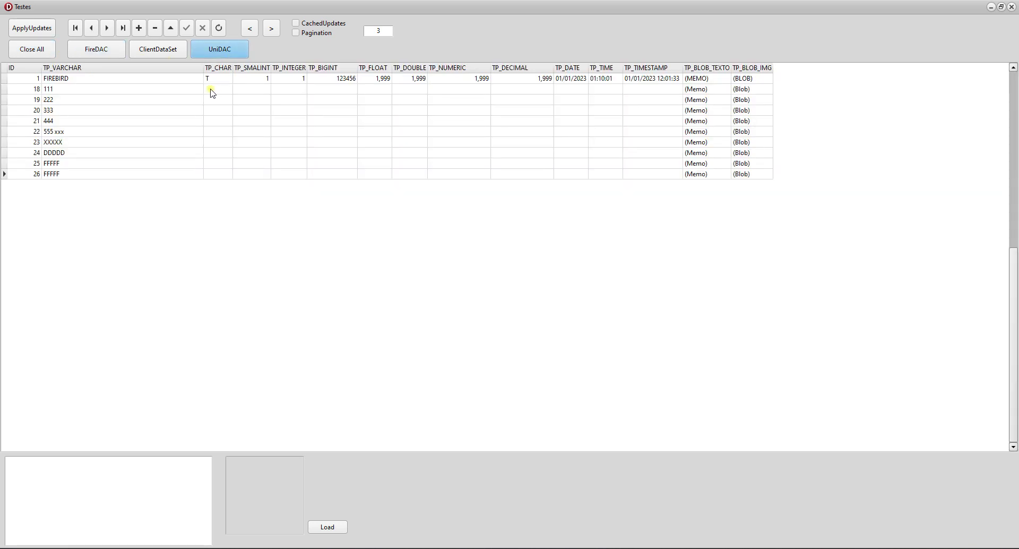
left_click(74, 71)
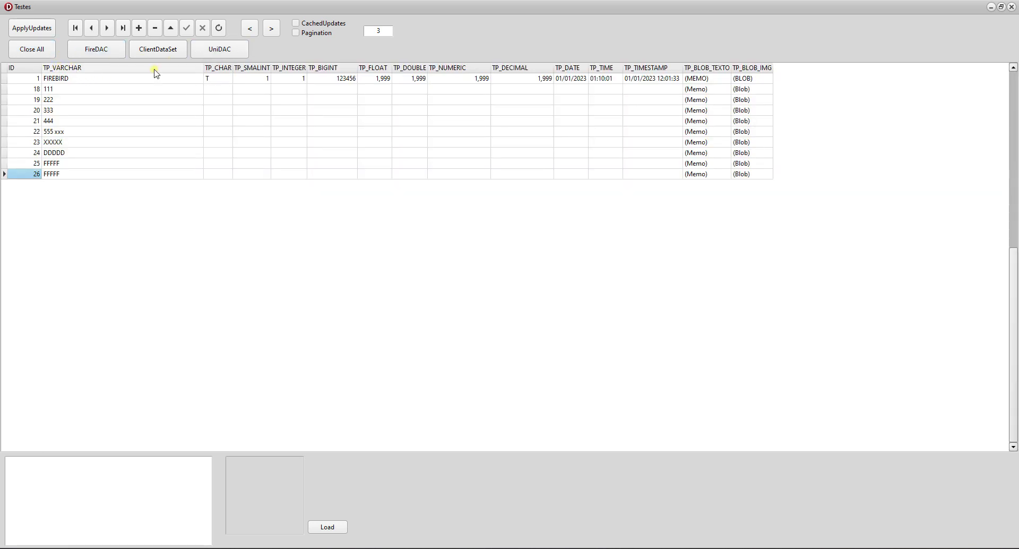
left_click(29, 53)
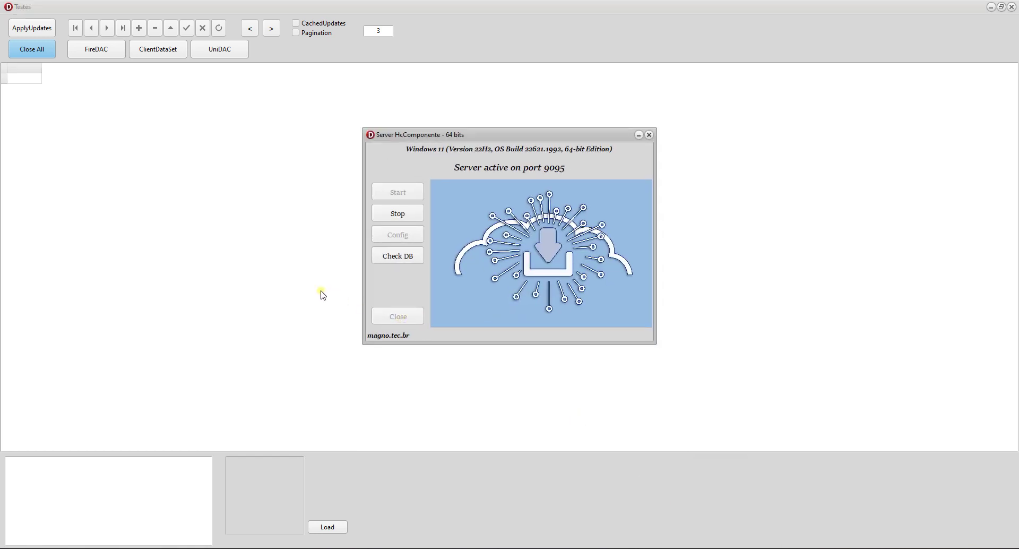
left_click(100, 48)
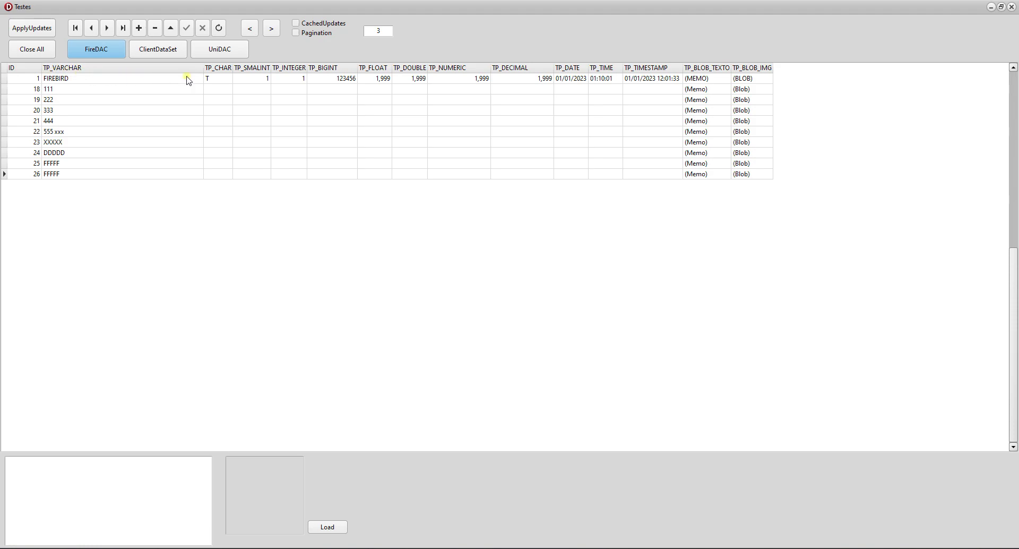
Step: Stop the HcComponente server and confirm ClientDataSet loading reports Server Offline
key("alt+Tab")
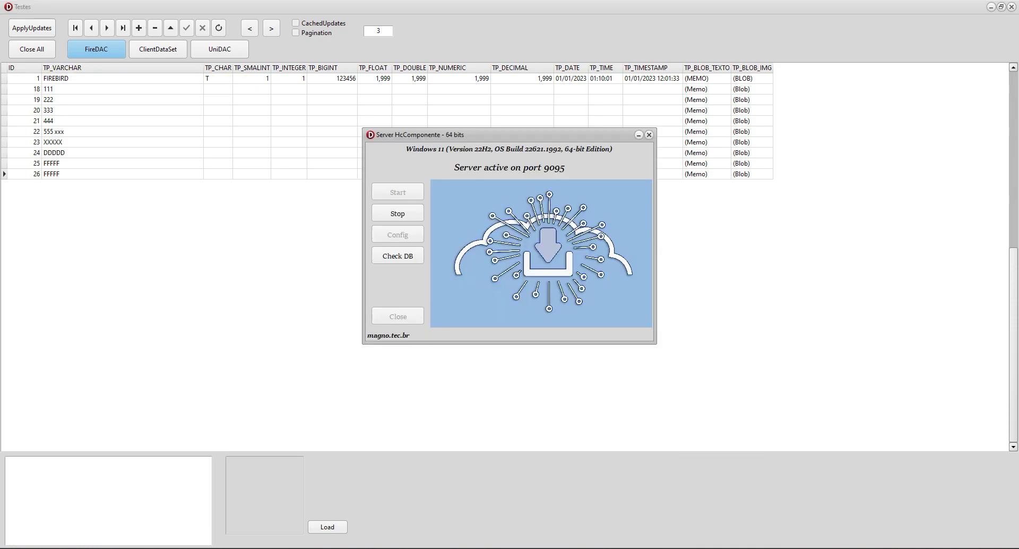
left_click(387, 218)
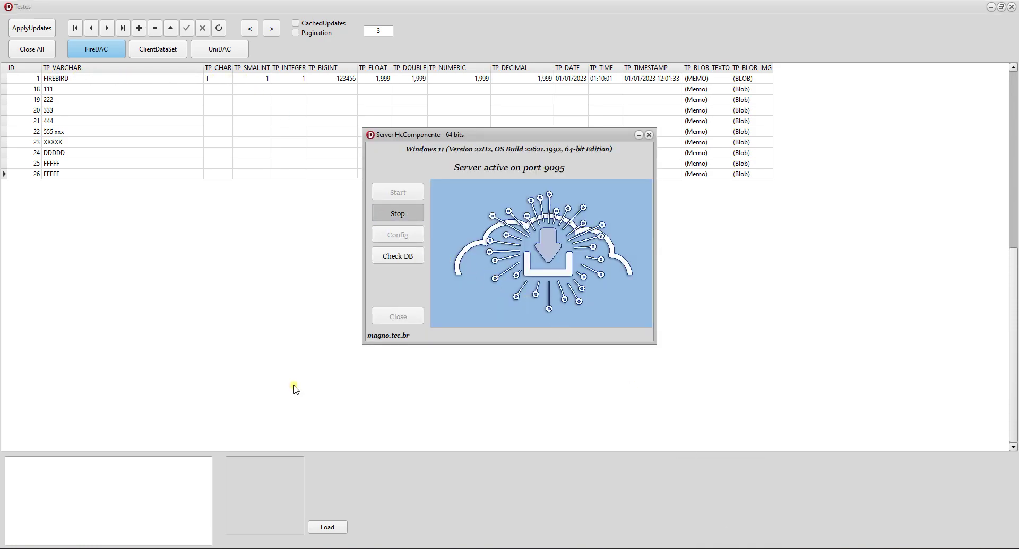
left_click(33, 49)
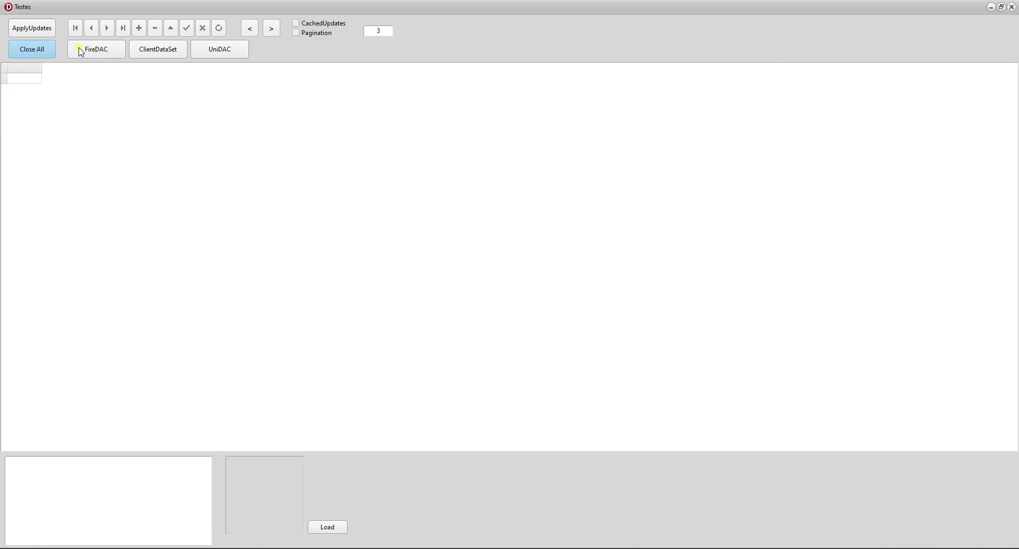
left_click(150, 53)
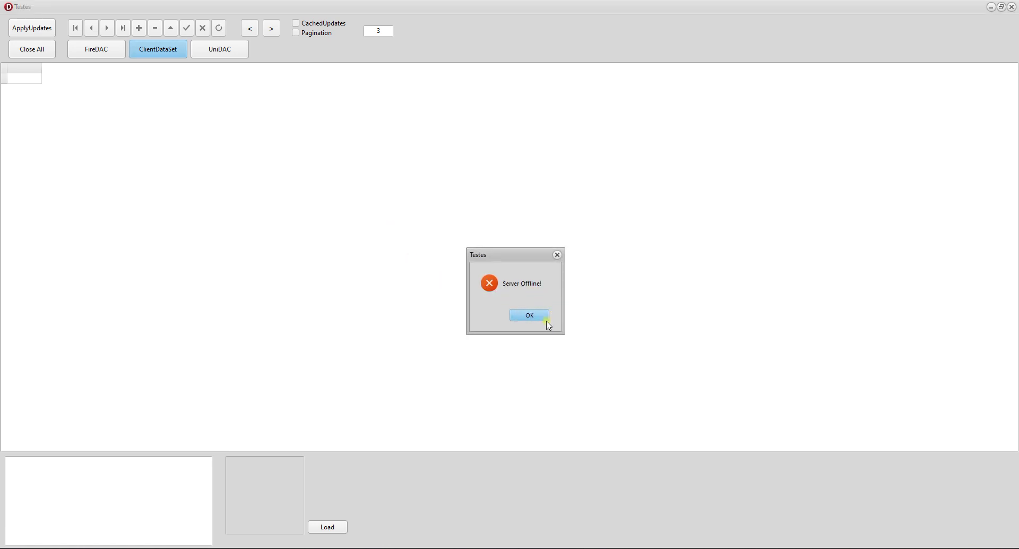
left_click(537, 319)
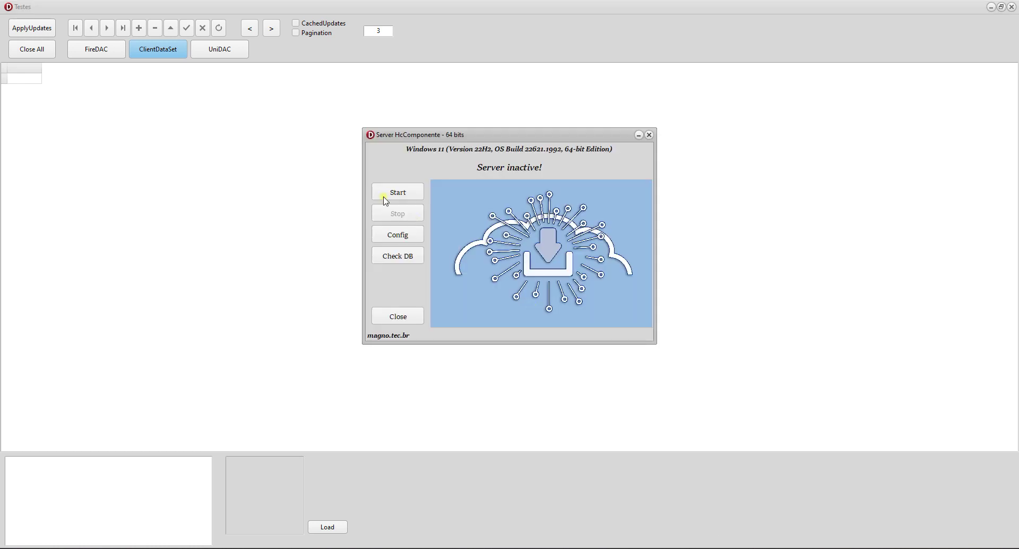
Step: Restart the server on port 9095, reload via ClientDataSet, then stop the server again
left_click(401, 197)
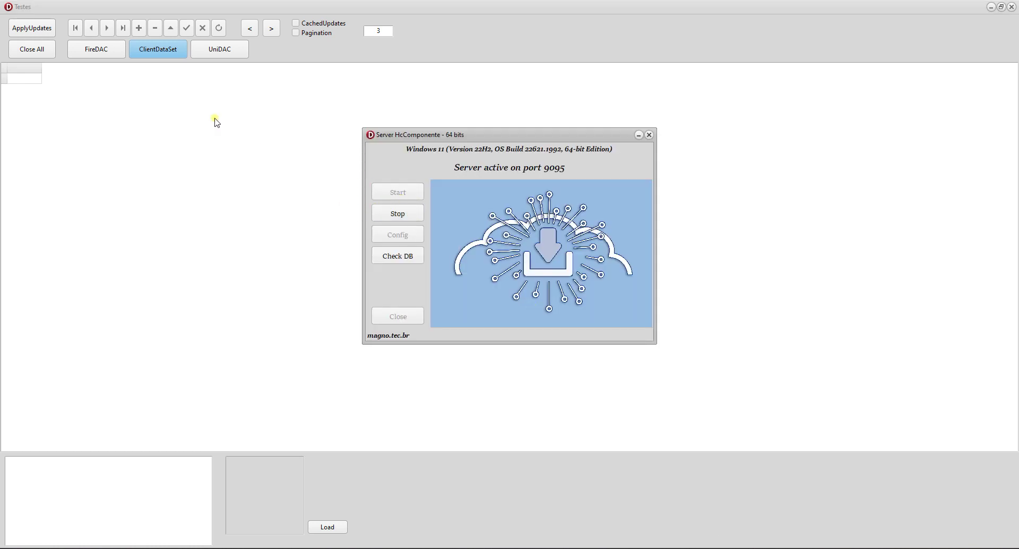
left_click(155, 52)
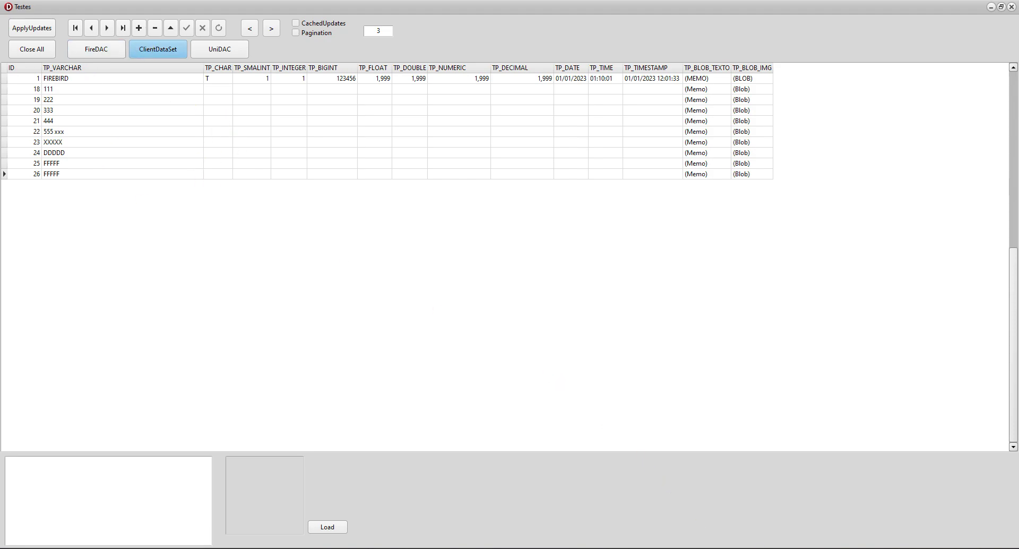
key("alt+Tab")
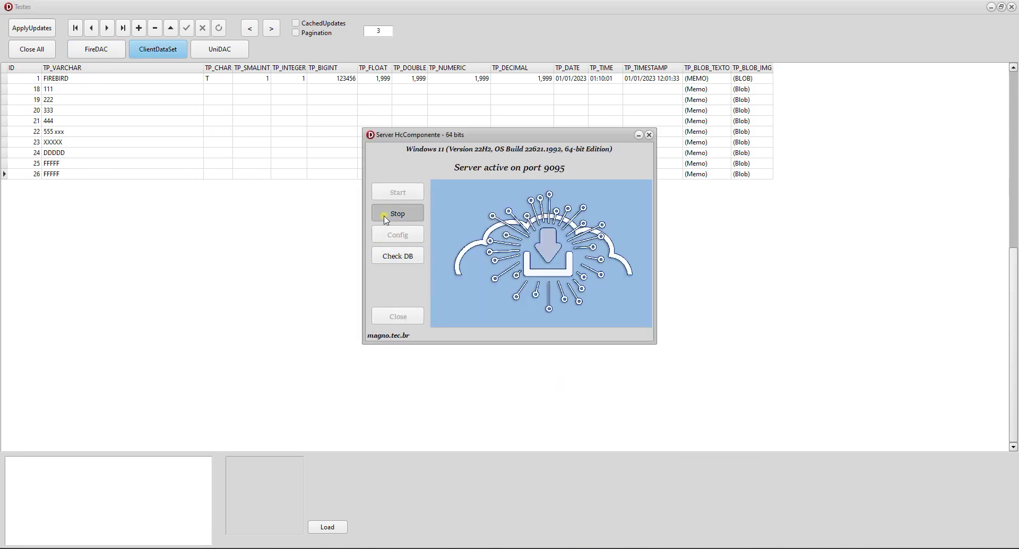
left_click(386, 215)
Step: Set the server engine to UniDAC with MySQL and change the database port to 3307
left_click(401, 232)
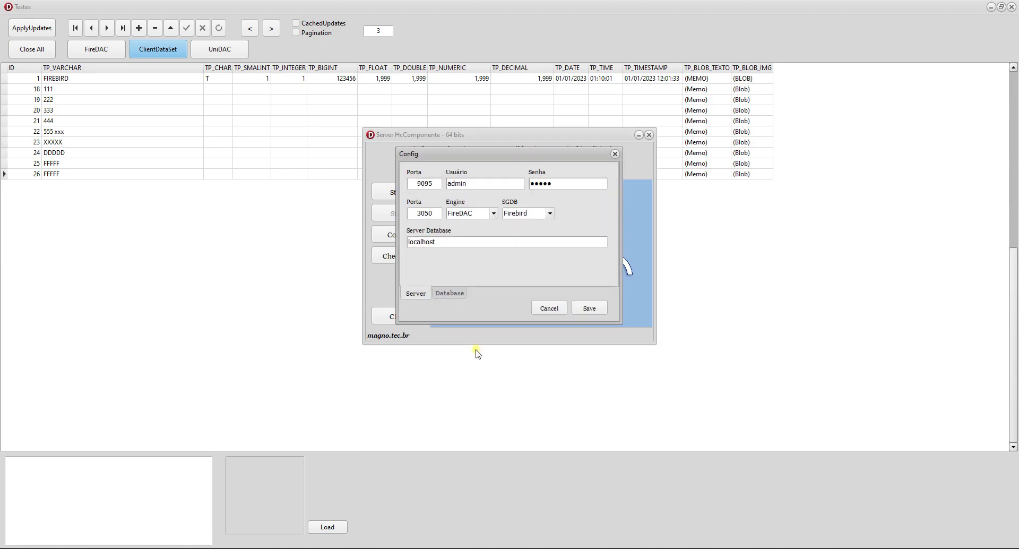
left_click(494, 214)
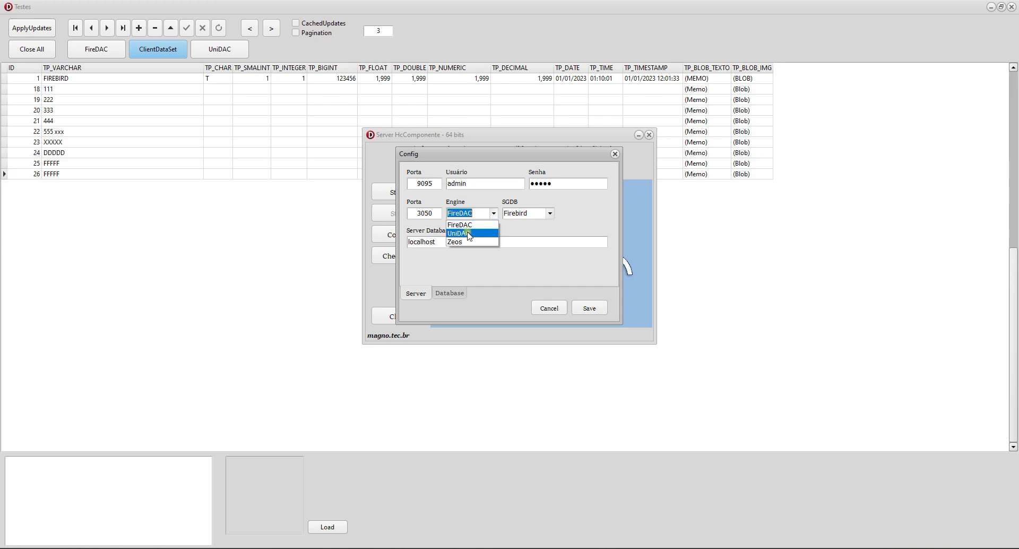
left_click(475, 233)
left_click(550, 213)
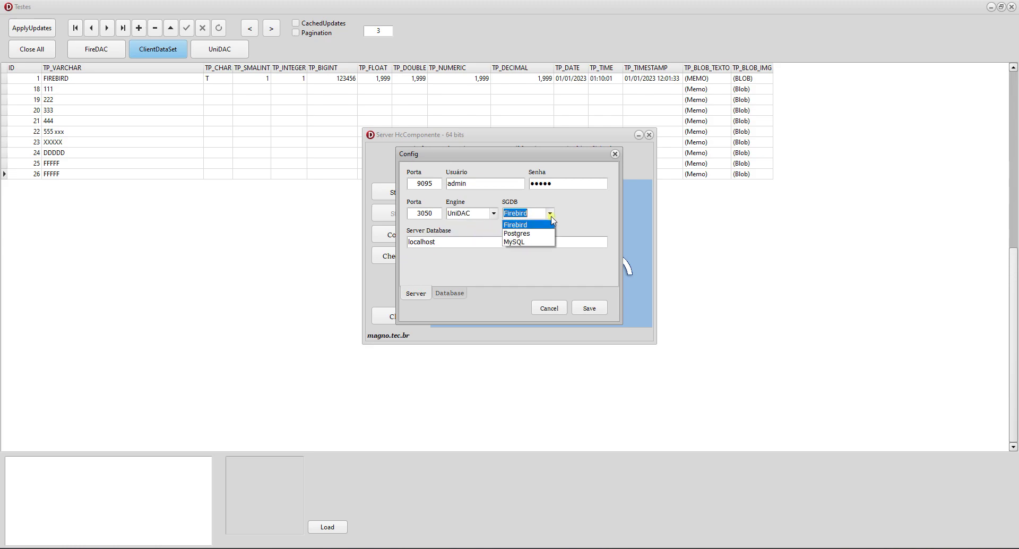
left_click(520, 242)
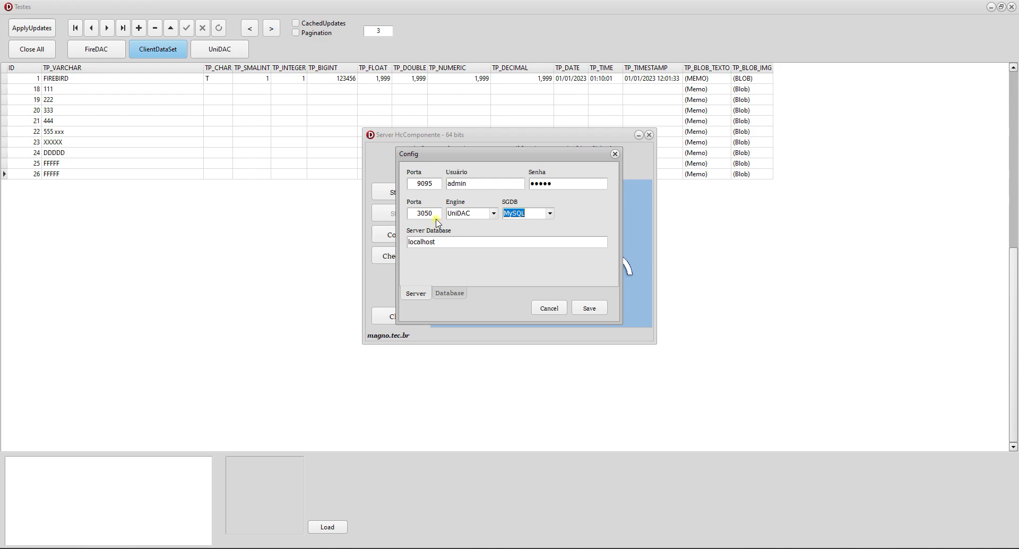
double_click(433, 214)
type("3306")
Step: Enter database db_teste along with the database user name and password
left_click(440, 295)
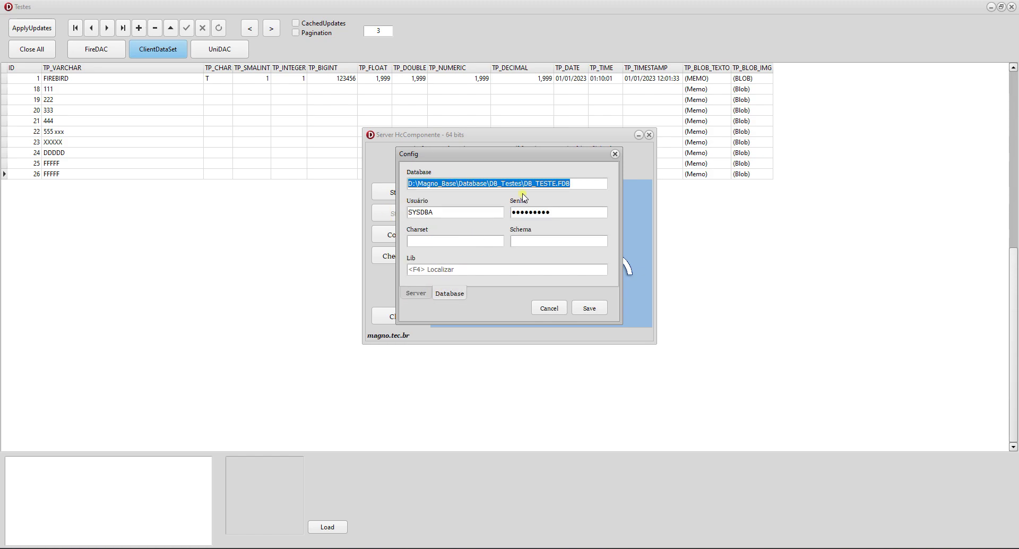
type("db_teste")
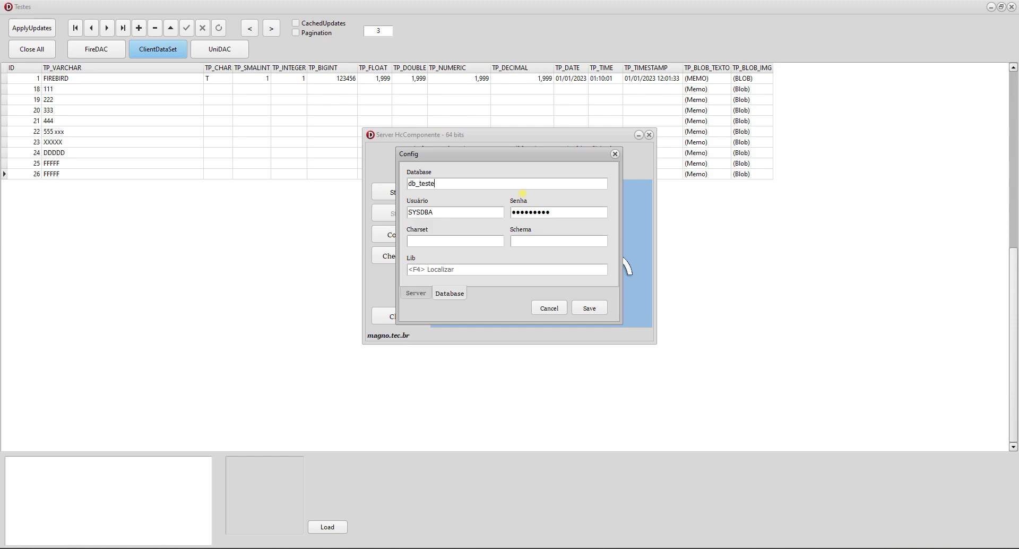
key("Tab")
type("r")
key("Tab")
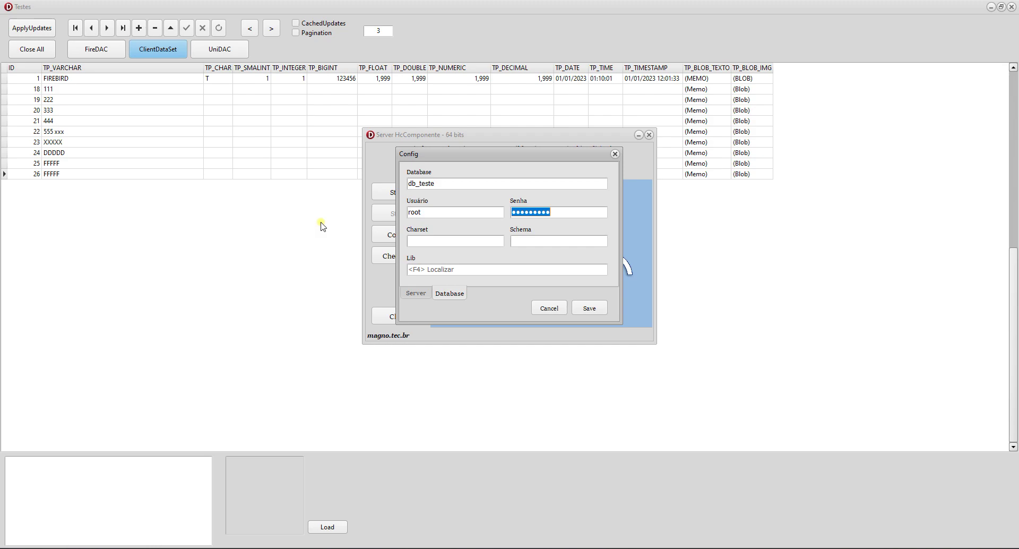
type("ro")
Step: Set the client library to MARIADB's libmariadb.dll and save the connection settings
left_click(459, 271)
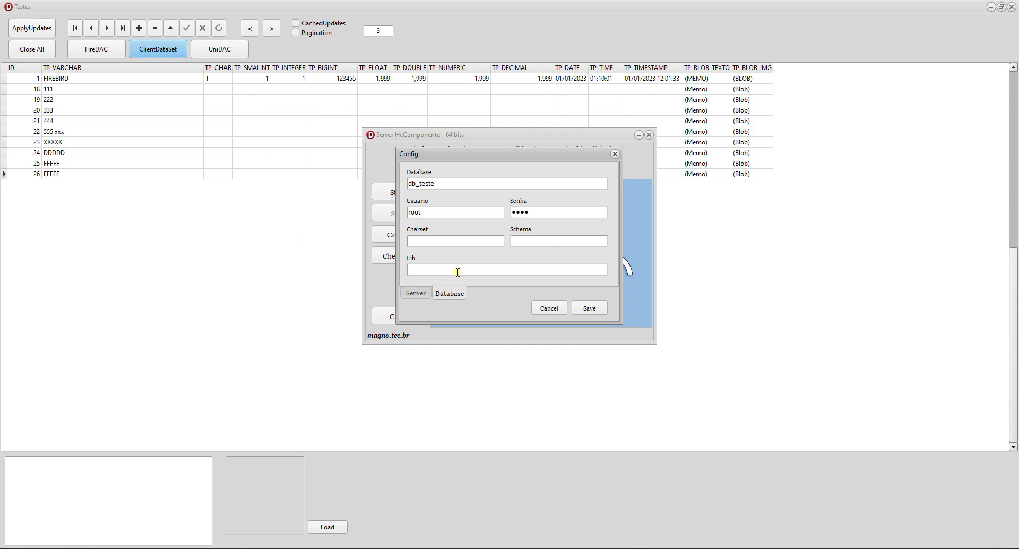
key("F4")
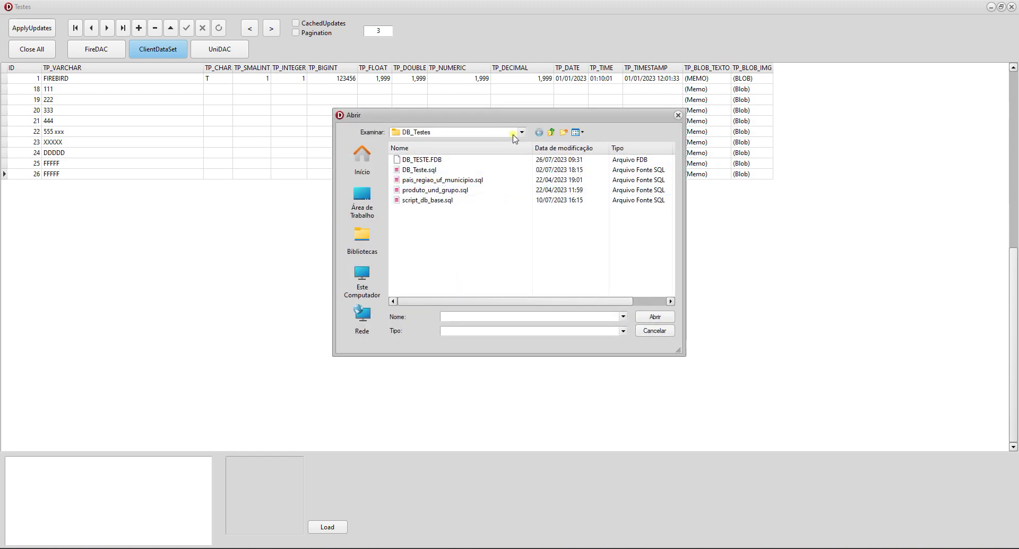
left_click(548, 133)
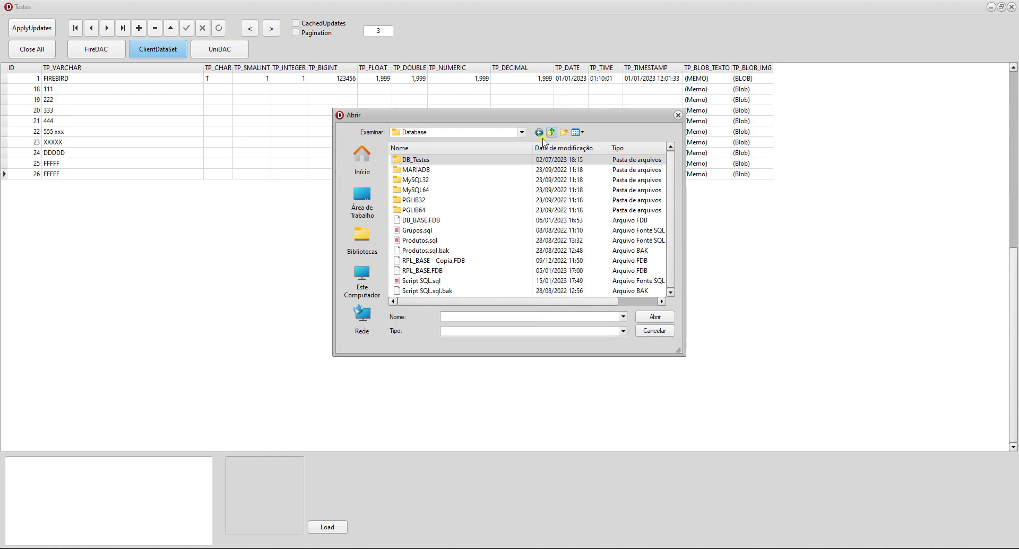
double_click(420, 169)
double_click(424, 160)
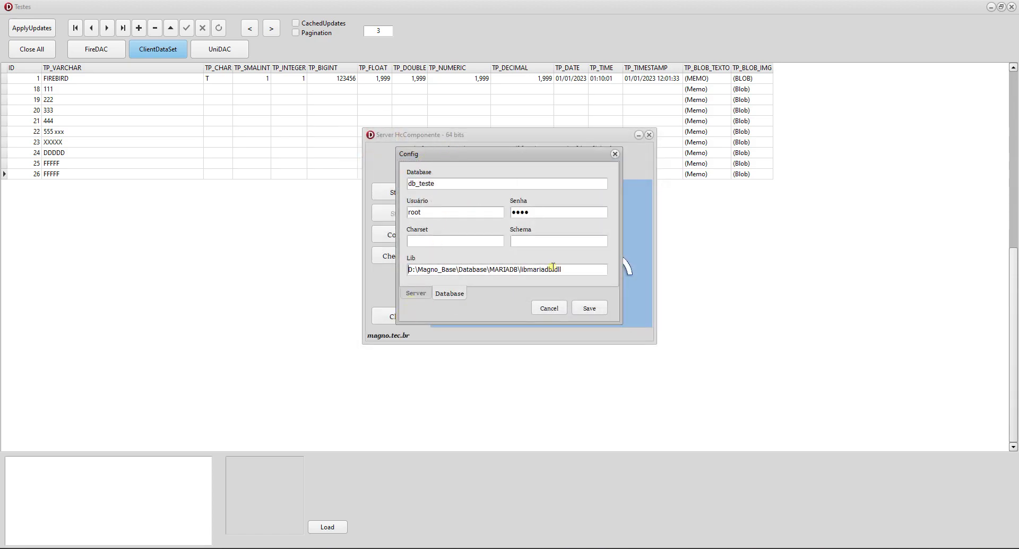
left_click(589, 308)
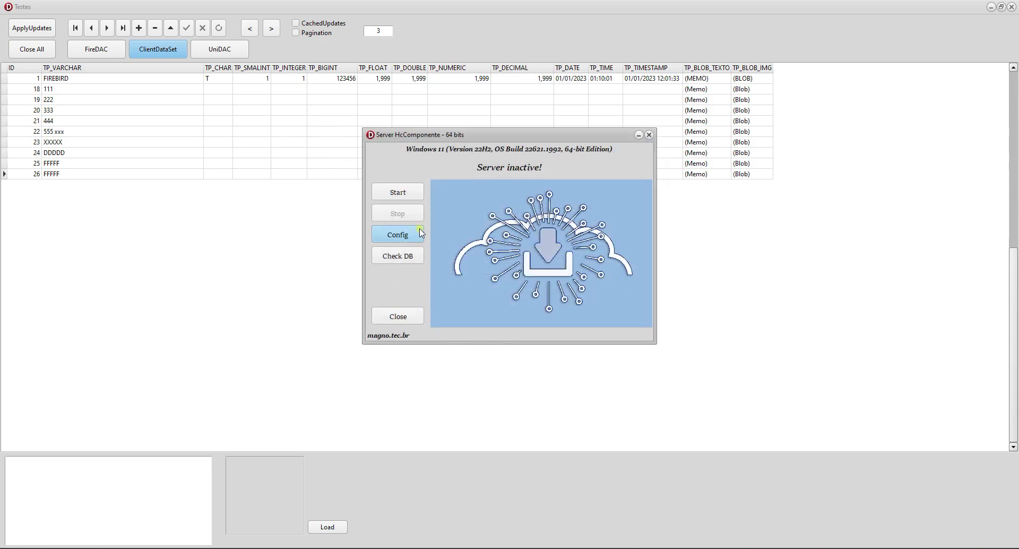
Step: Run the database check, dismiss its 'Lost connection to MySQL server' error, and show the hidden tray icons
left_click(405, 258)
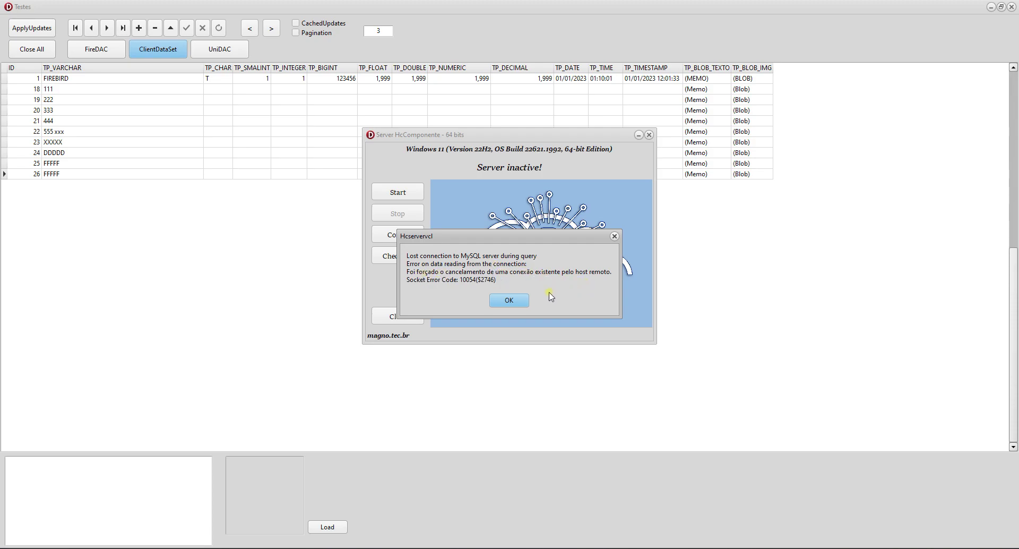
left_click(512, 300)
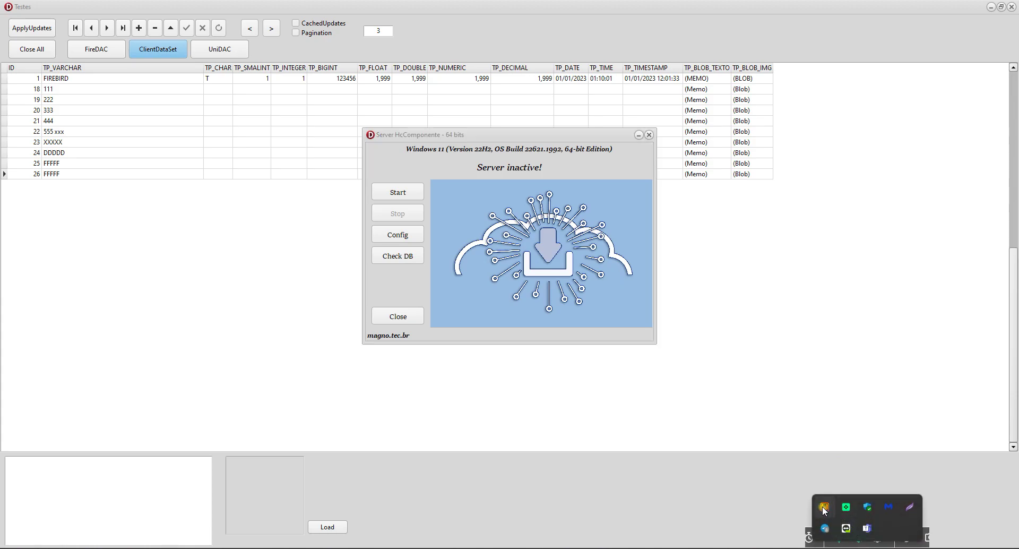
left_click(824, 510)
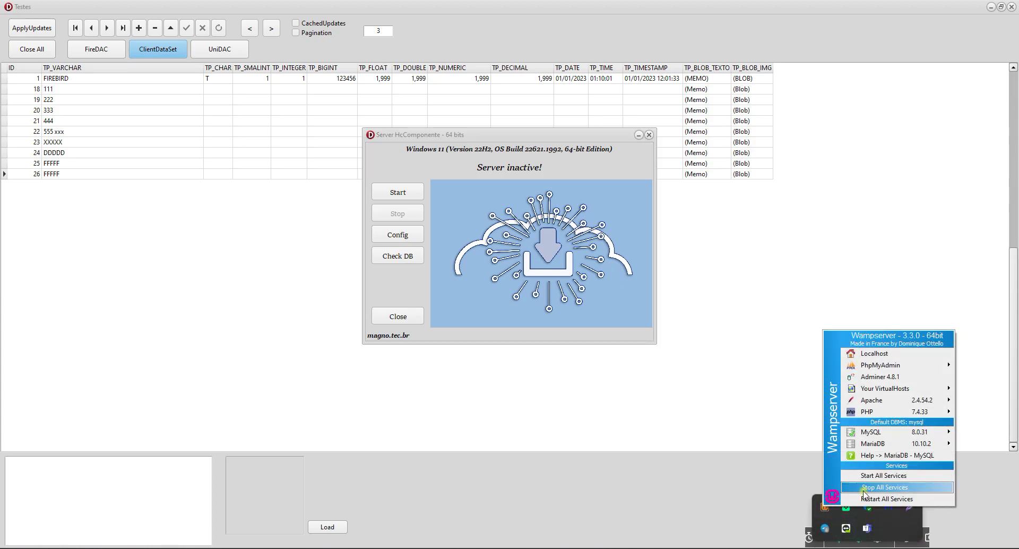
Step: Stop all Wampserver services, start them all again, and rerun the database check
left_click(892, 487)
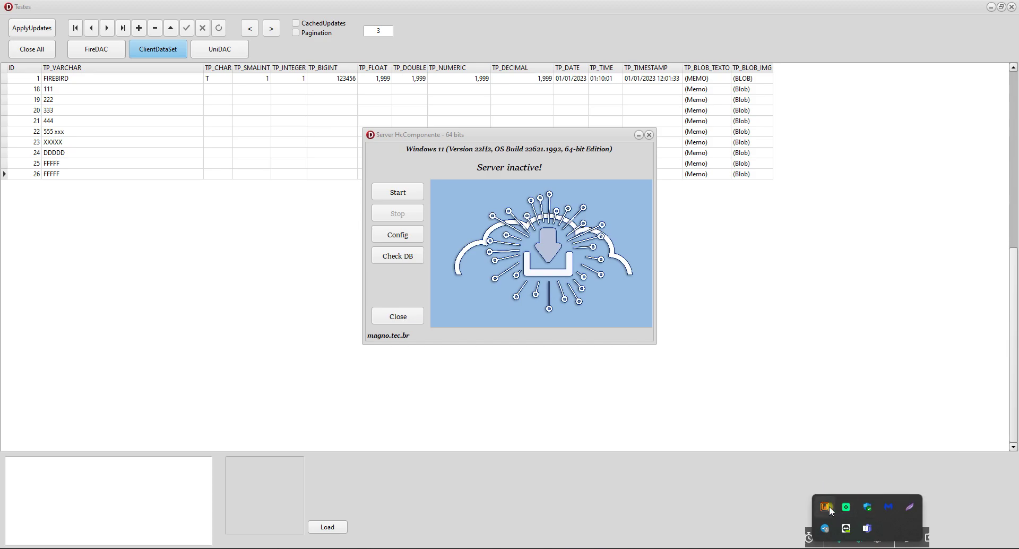
left_click(724, 544)
left_click(853, 544)
left_click(827, 509)
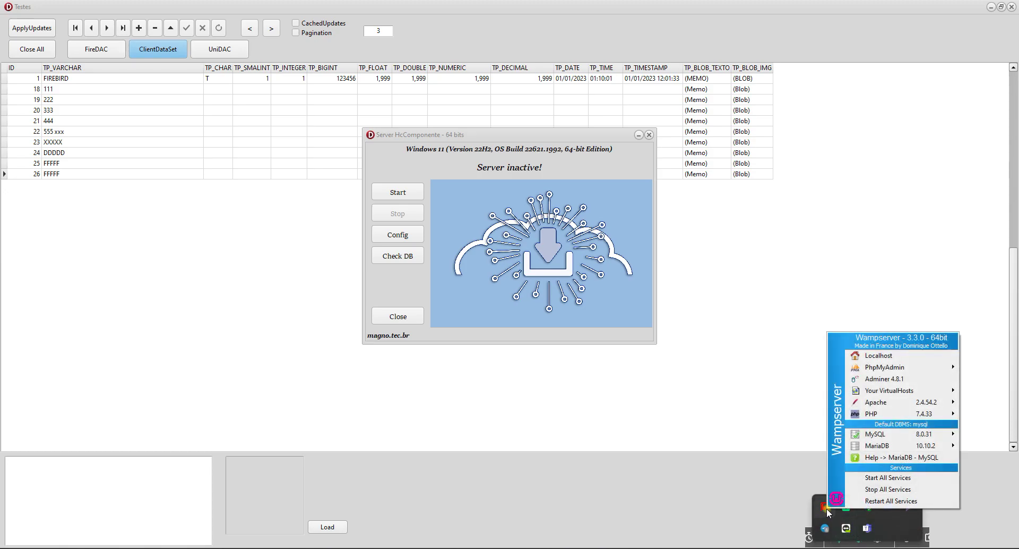
left_click(897, 478)
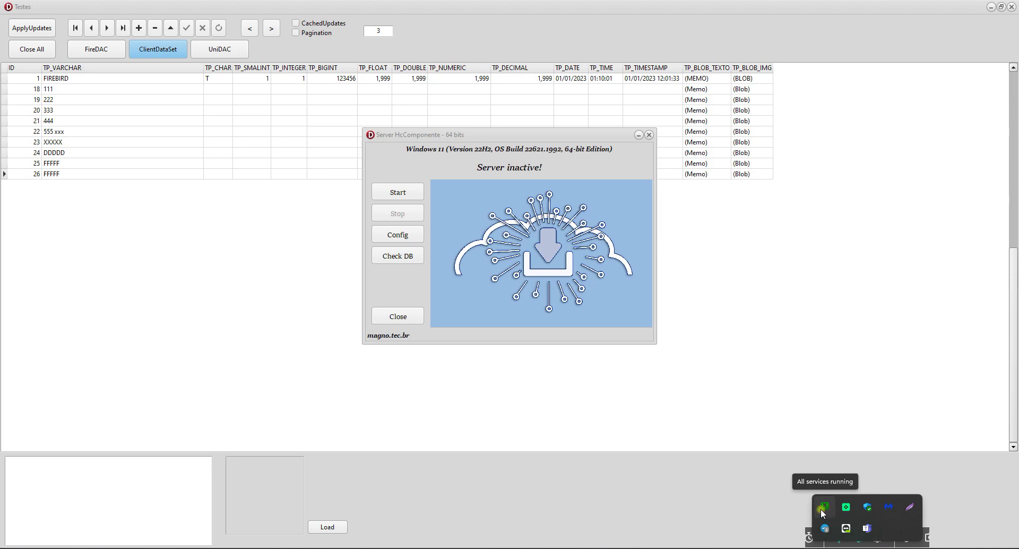
left_click(387, 256)
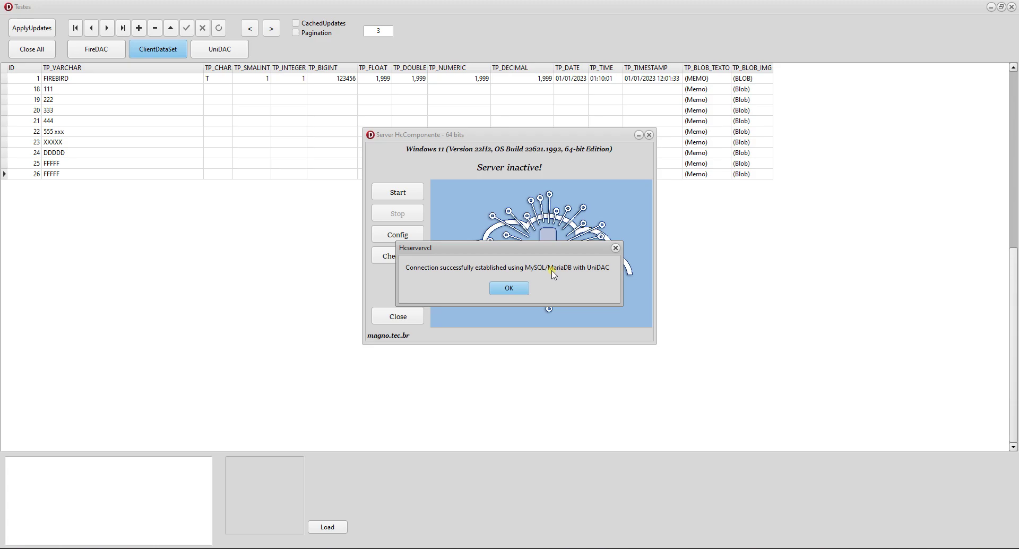
Step: Dismiss the success message and resave the UniDAC config on port 3307
left_click(508, 288)
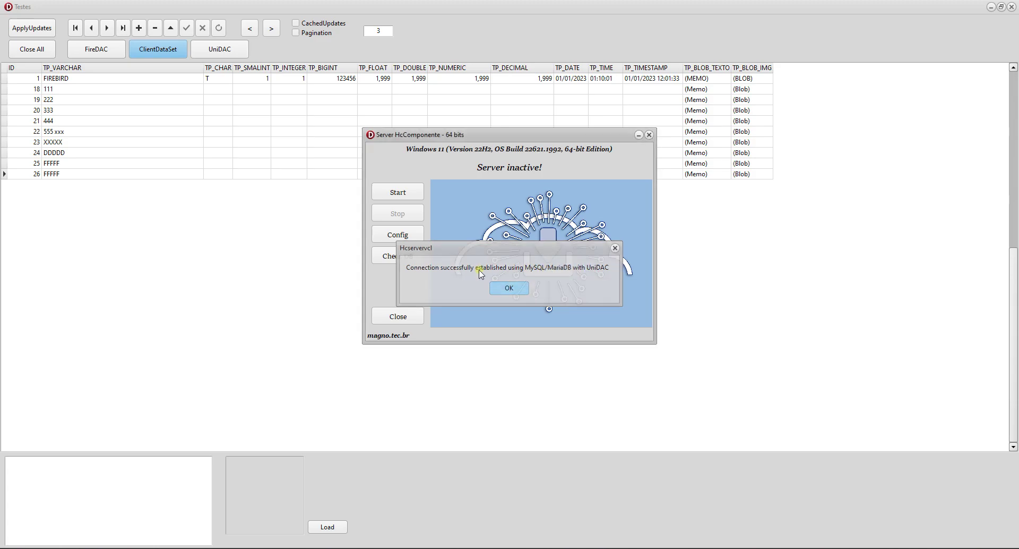
left_click(397, 234)
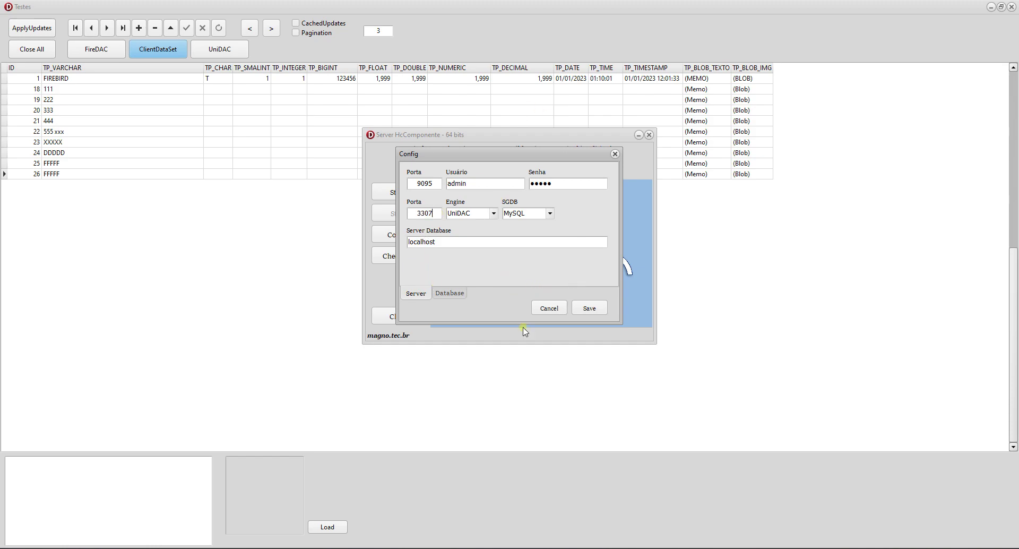
left_click(592, 309)
Step: Recheck the database connection successfully, then open Wampserver's tray menu
left_click(407, 256)
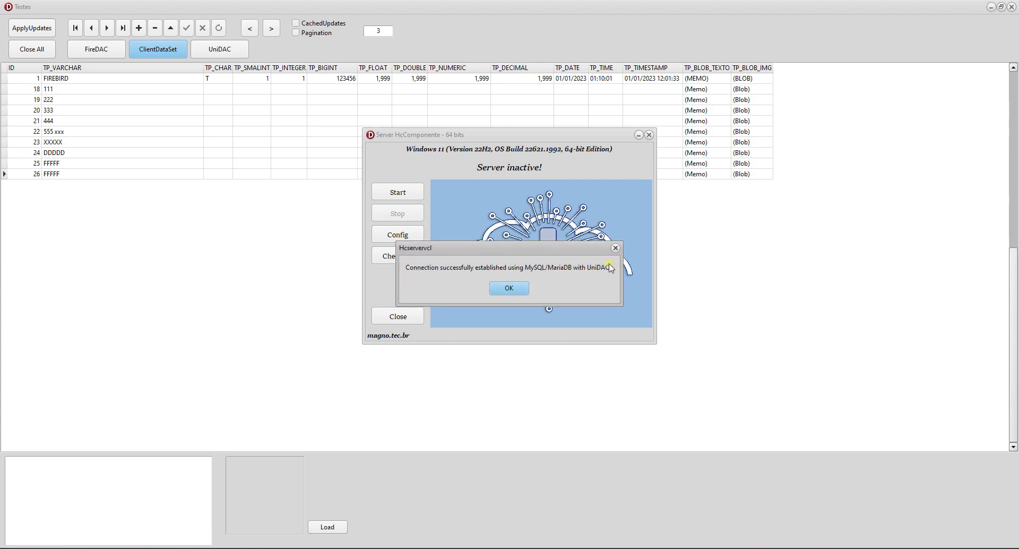
left_click(508, 288)
left_click(850, 545)
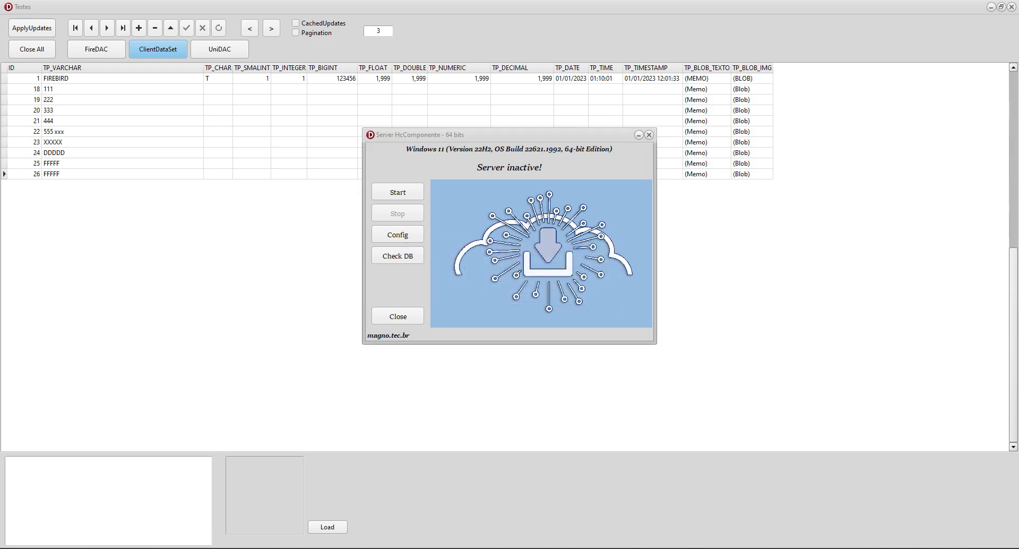
left_click(825, 509)
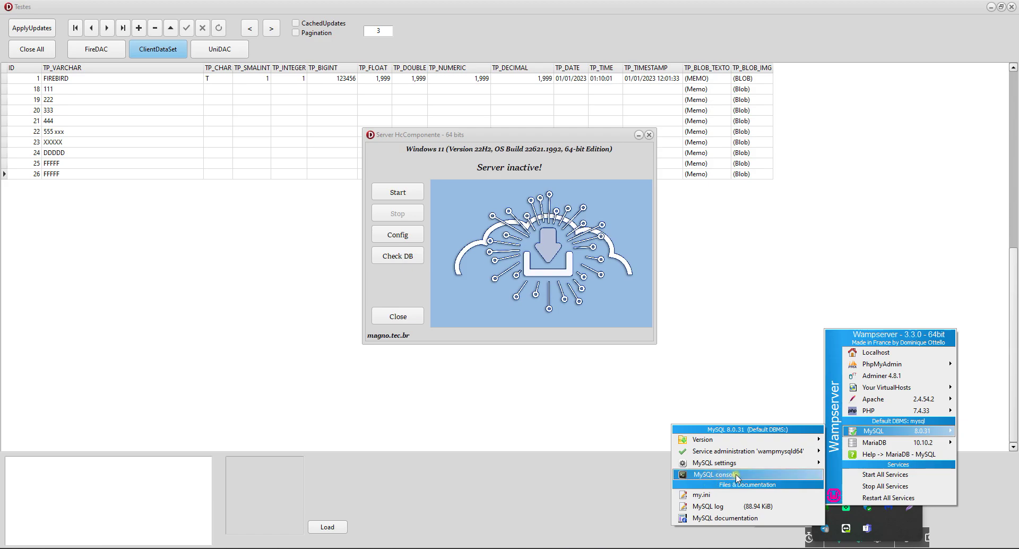
Step: Look over Wampserver's MySQL and MariaDB submenus, then rerun the database check
mouse_move(870, 441)
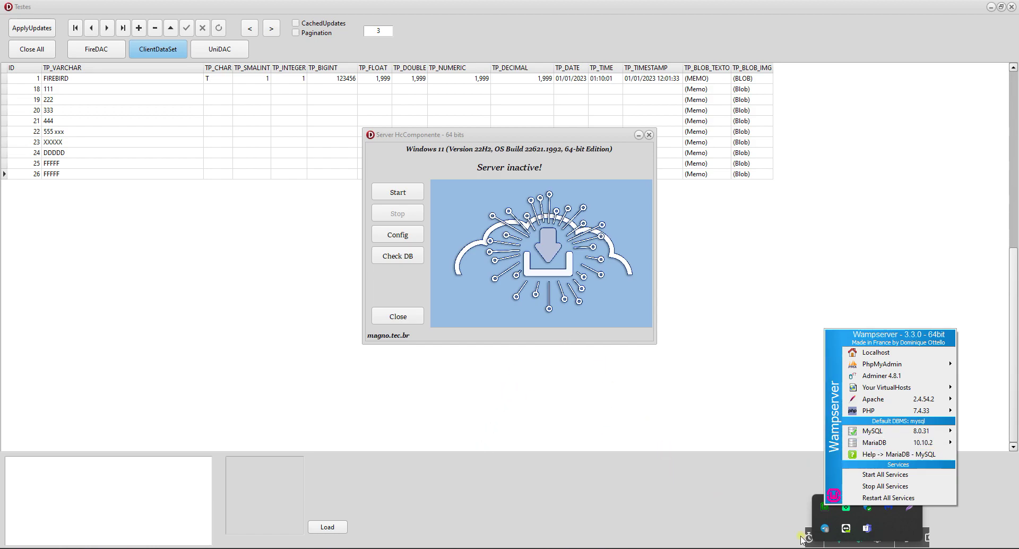
key("Escape")
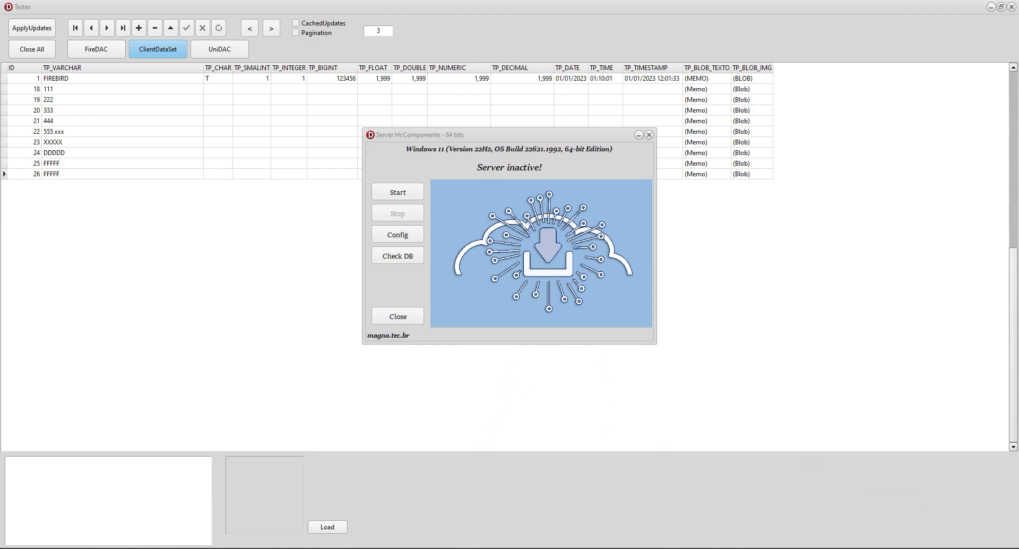
left_click(398, 259)
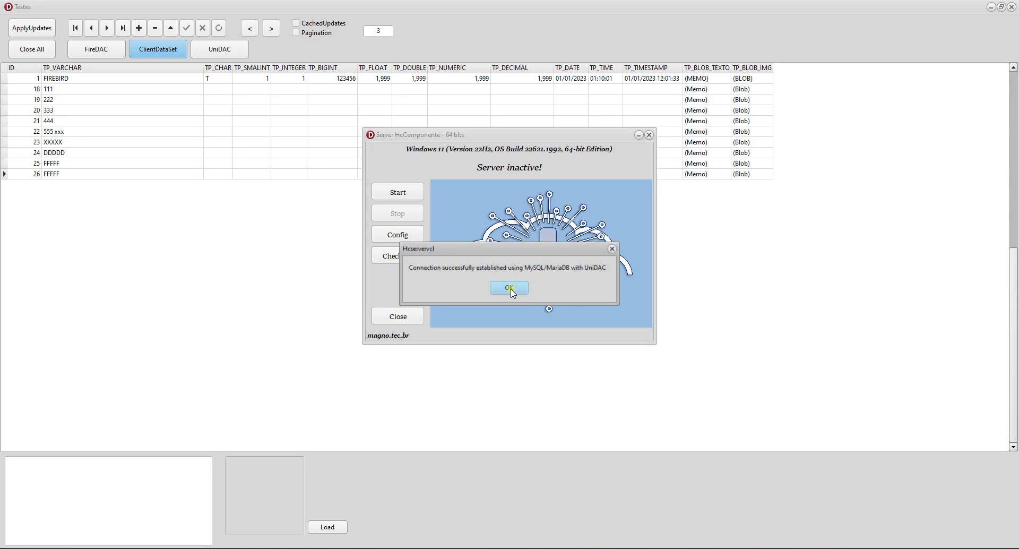
Step: Dismiss the success message, start the HcComponente server on port 9095, and close all datasets
left_click(509, 288)
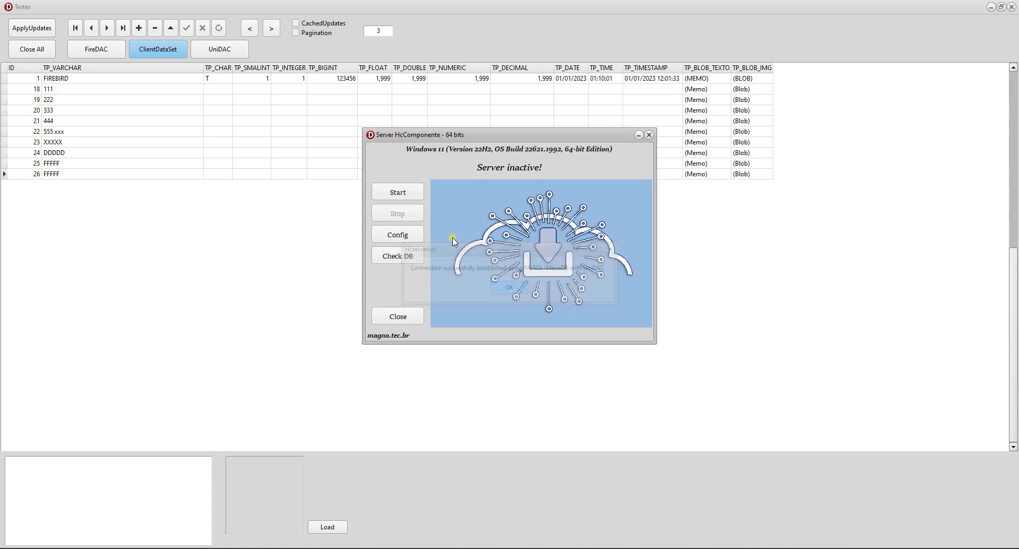
left_click(406, 191)
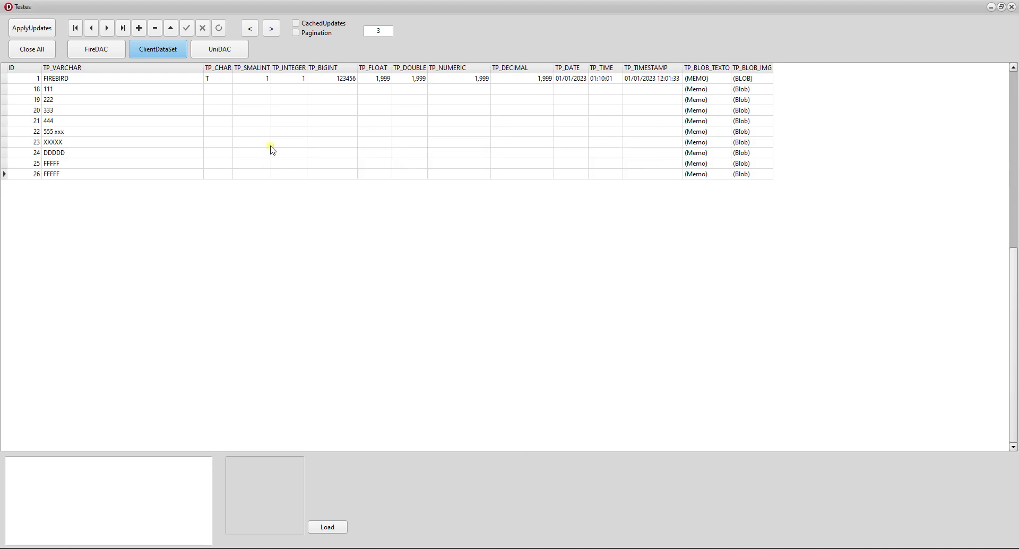
left_click(39, 53)
Step: Reload through UniDAC and view record 1 'Base da Dados MariaDB' with its Lorem Ipsum memo and image
left_click(217, 49)
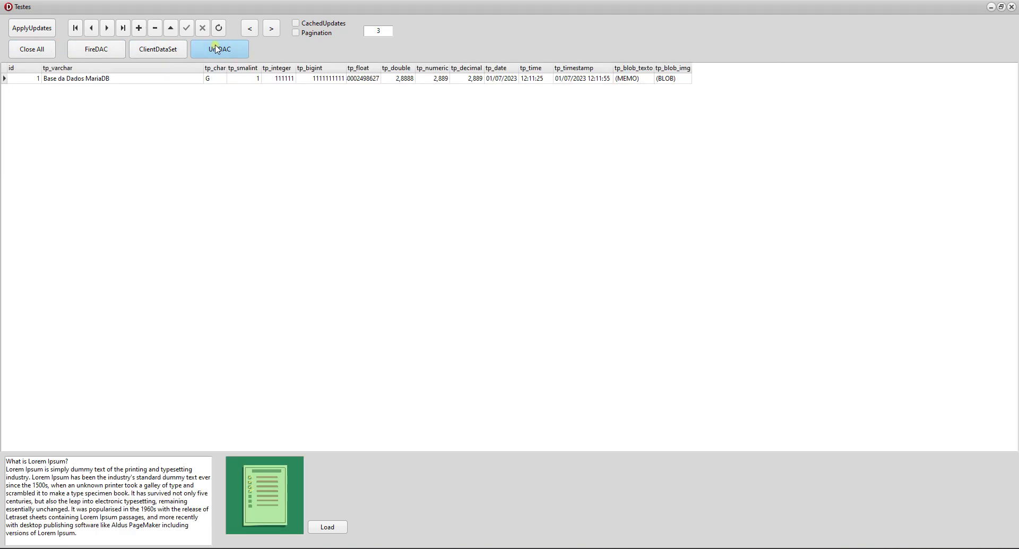
left_click(113, 80)
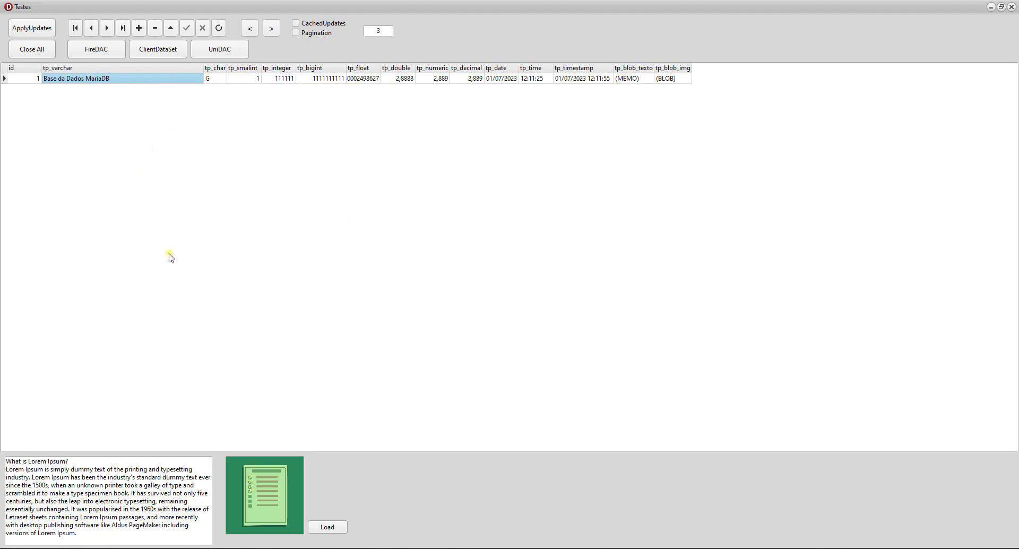
left_click(259, 509)
left_click(124, 501)
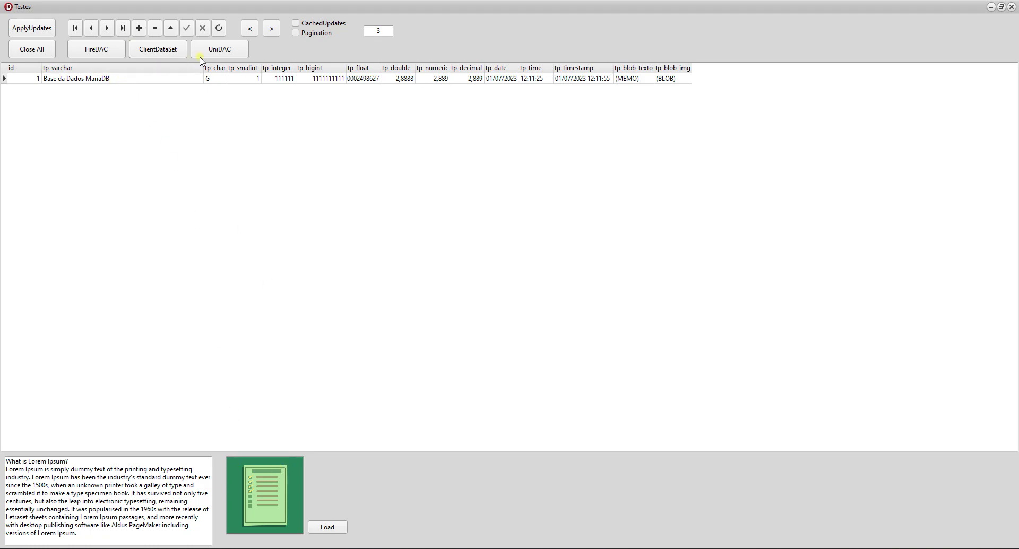
Step: Reload tb_base through FireDAC, then ClientDataSet, then UniDAC, closing all datasets between each
left_click(32, 49)
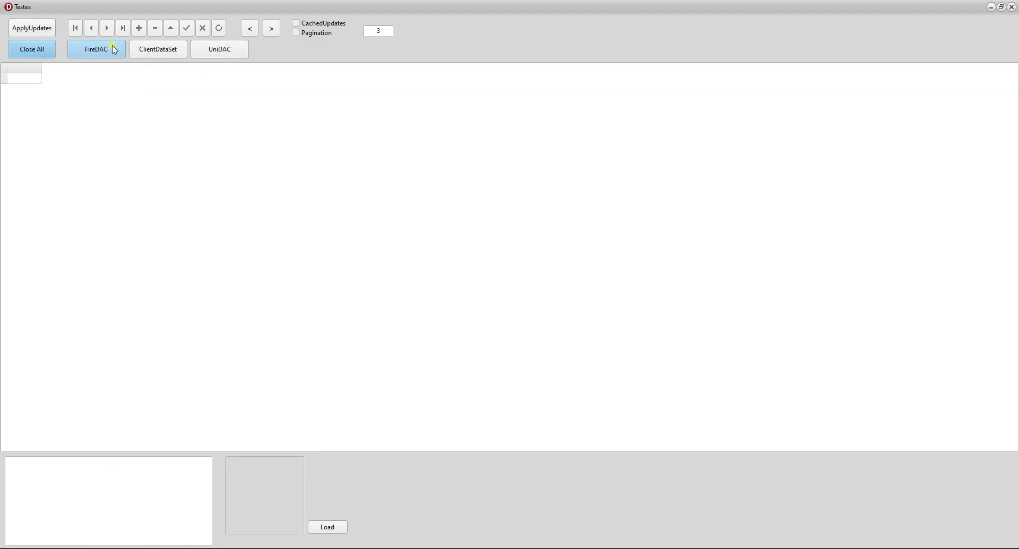
left_click(113, 49)
left_click(36, 48)
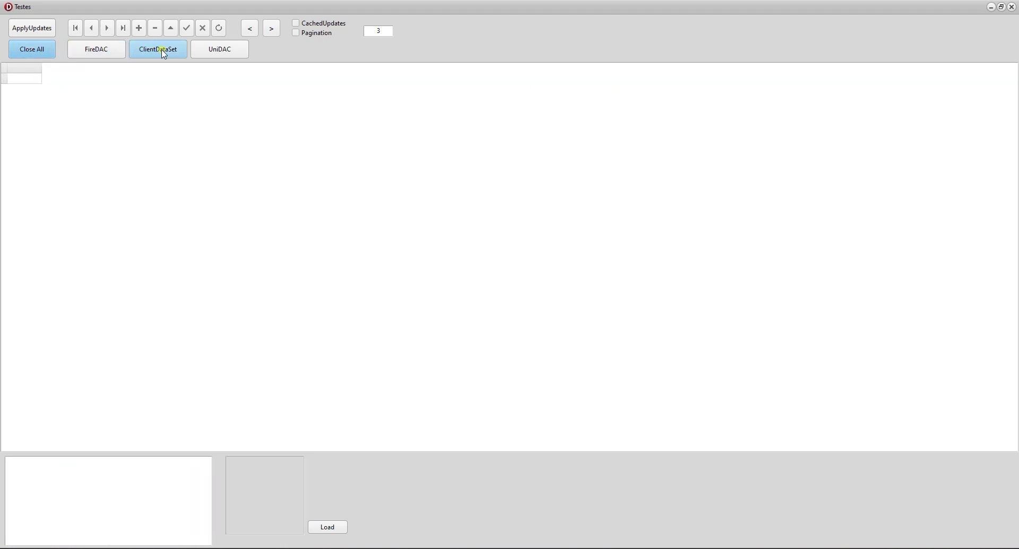
left_click(159, 49)
left_click(31, 47)
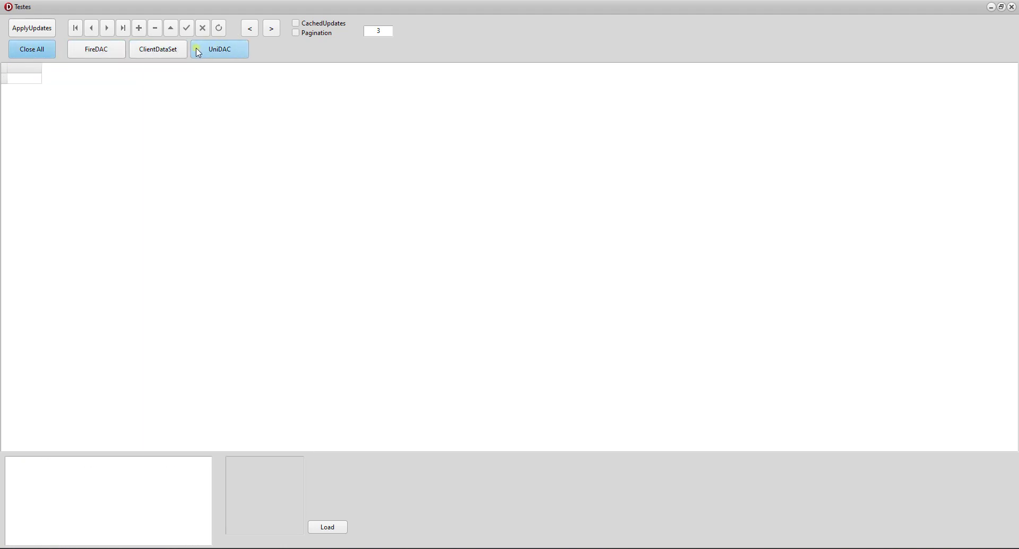
left_click(210, 51)
Step: Append a new empty record below row 1 and begin editing its tp_varchar
left_click(161, 81)
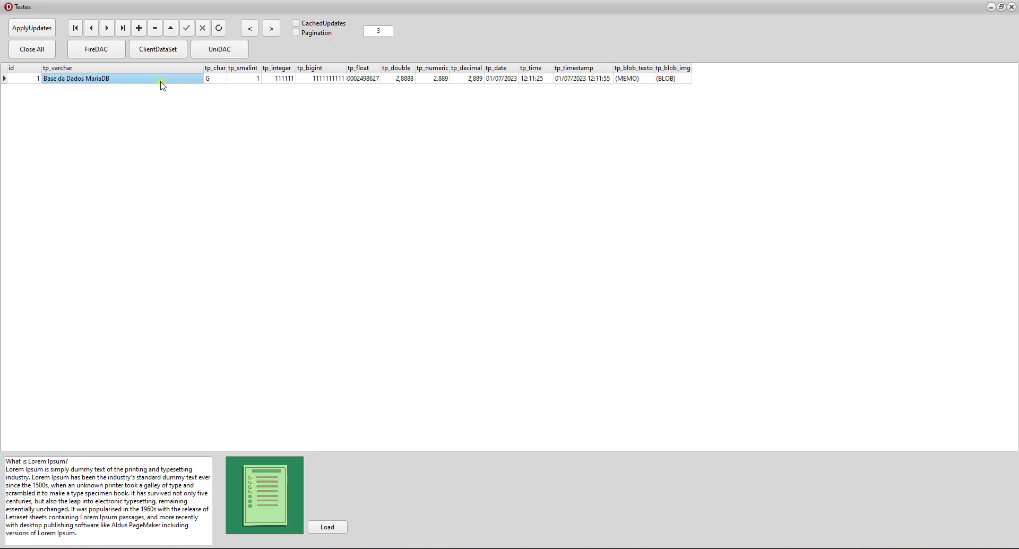
key("Down")
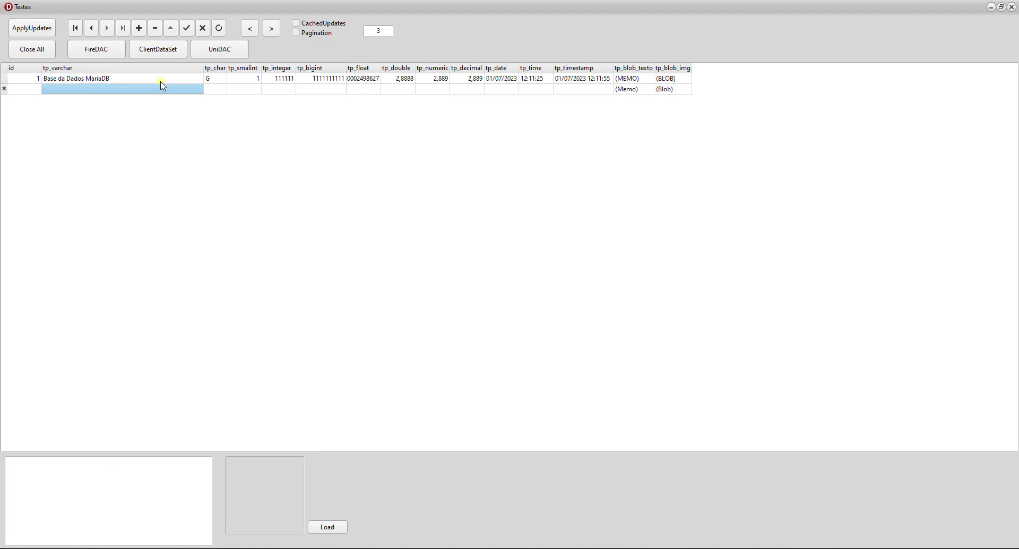
key("F2")
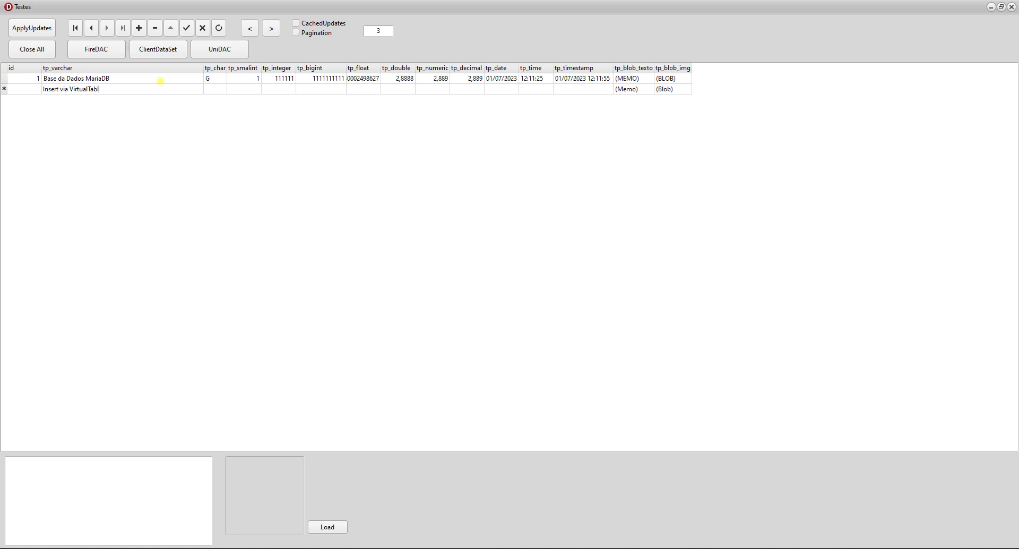
left_click(160, 81)
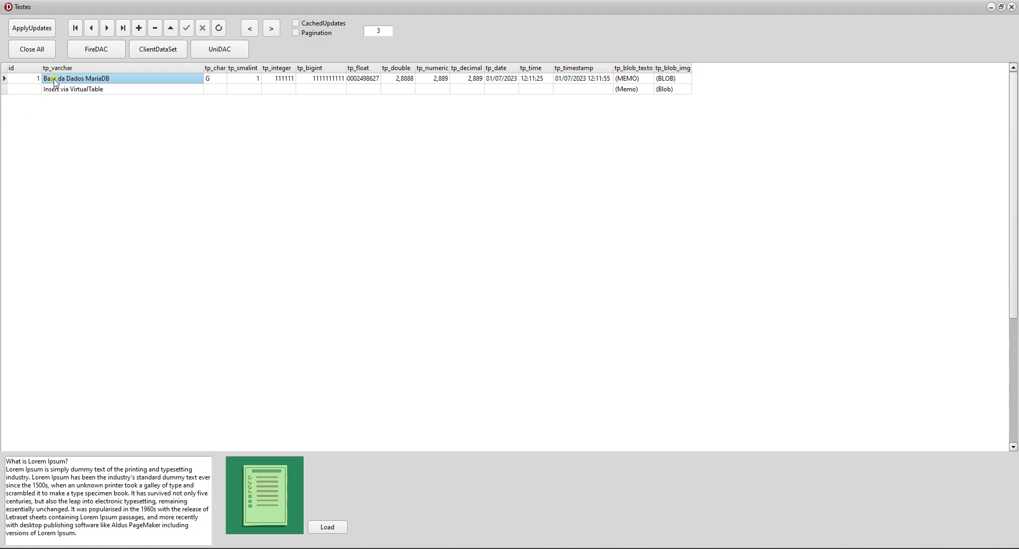
Step: Reload through UniDAC and ClientDataSet, selecting row 2 'Insert via VirtualTable'
left_click(37, 50)
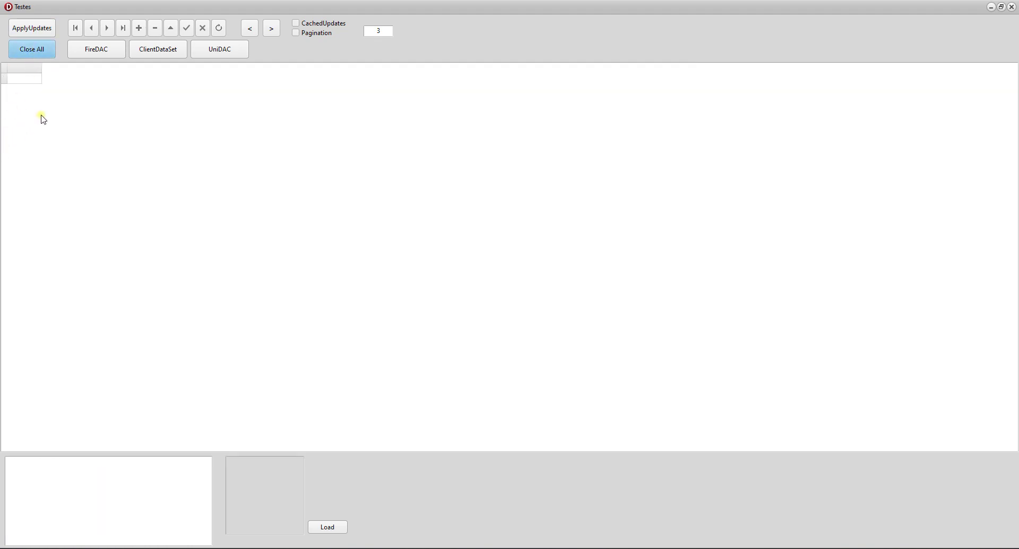
left_click(211, 56)
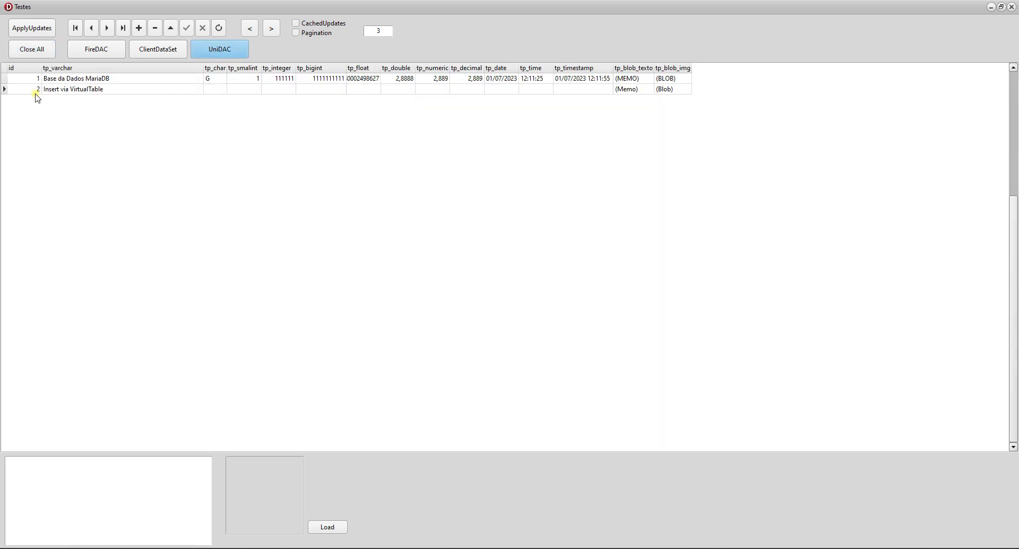
left_click(32, 50)
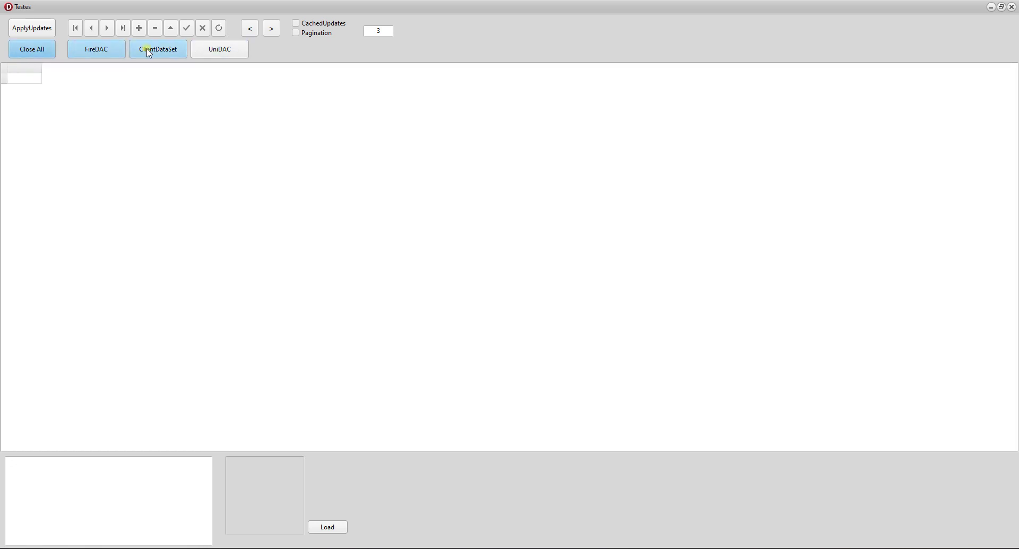
left_click(152, 50)
left_click(59, 89)
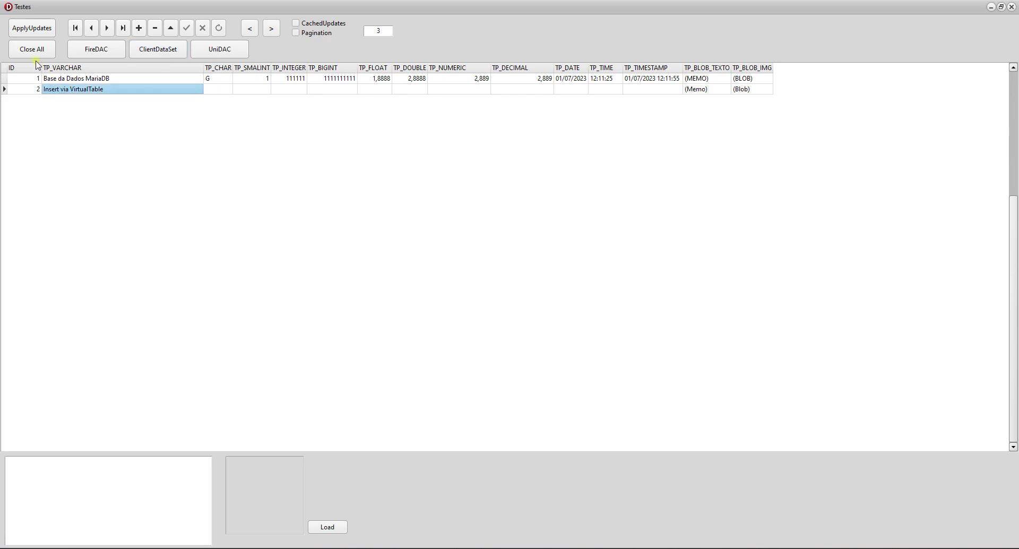
Step: Reload through FireDAC and set row 2's tp_char to D
left_click(53, 55)
left_click(97, 54)
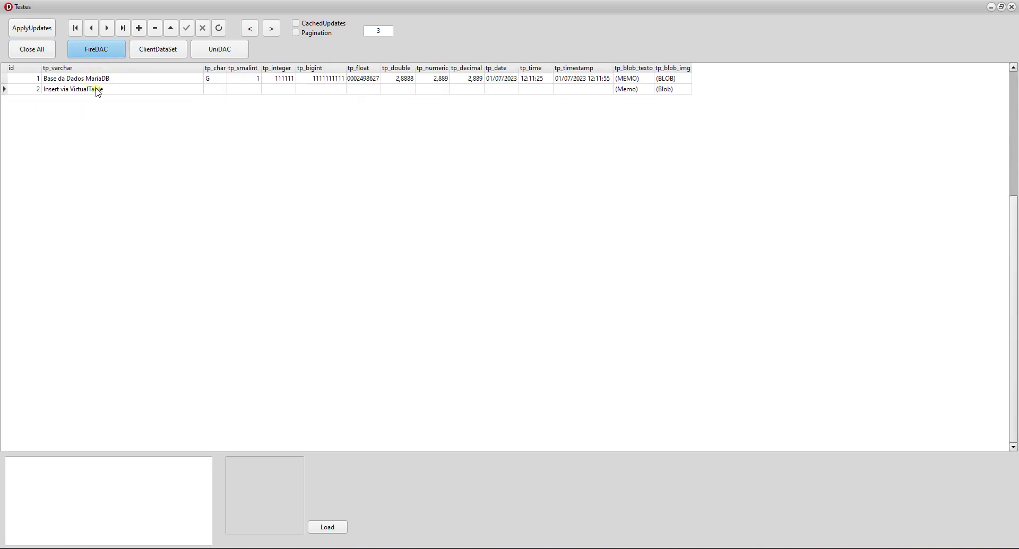
left_click(97, 90)
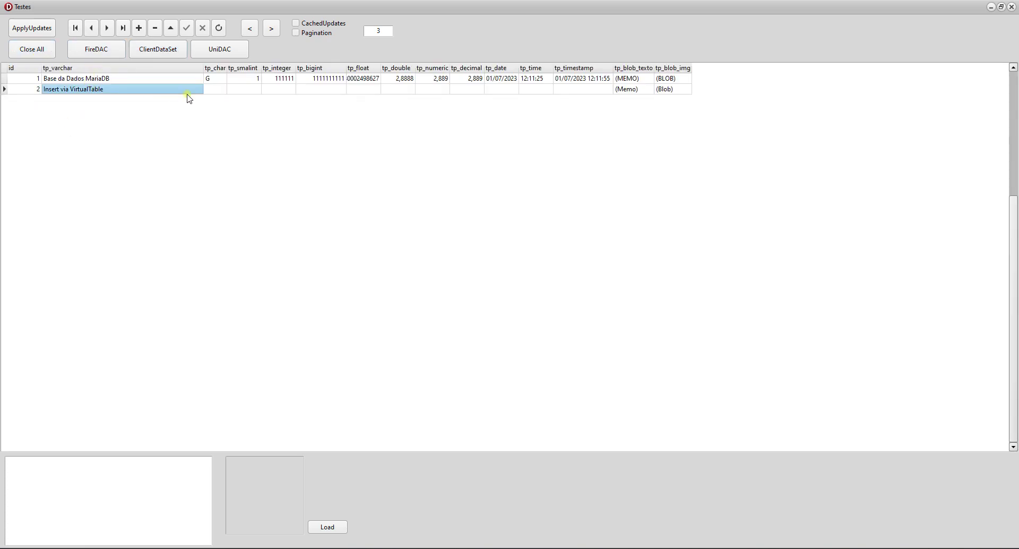
left_click(212, 91)
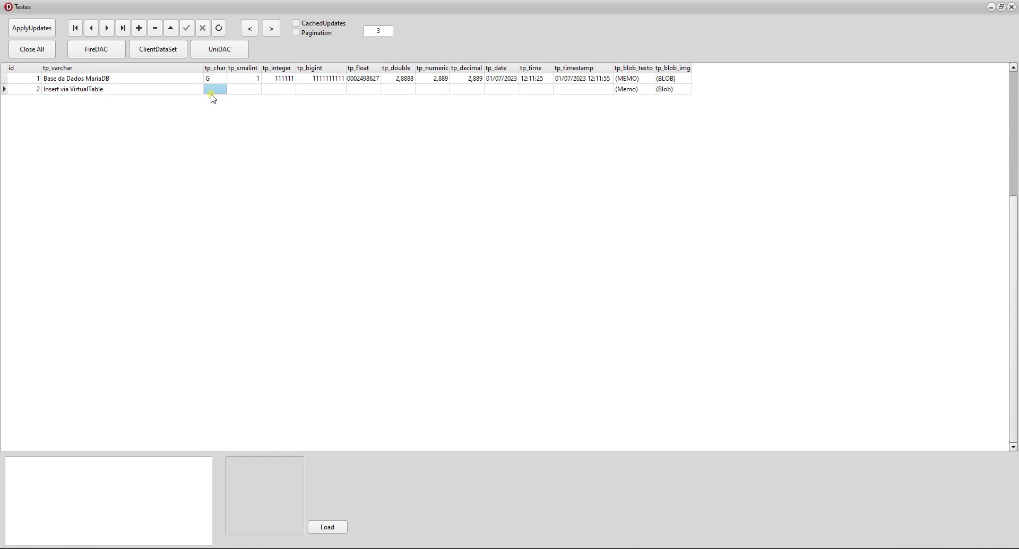
type("D")
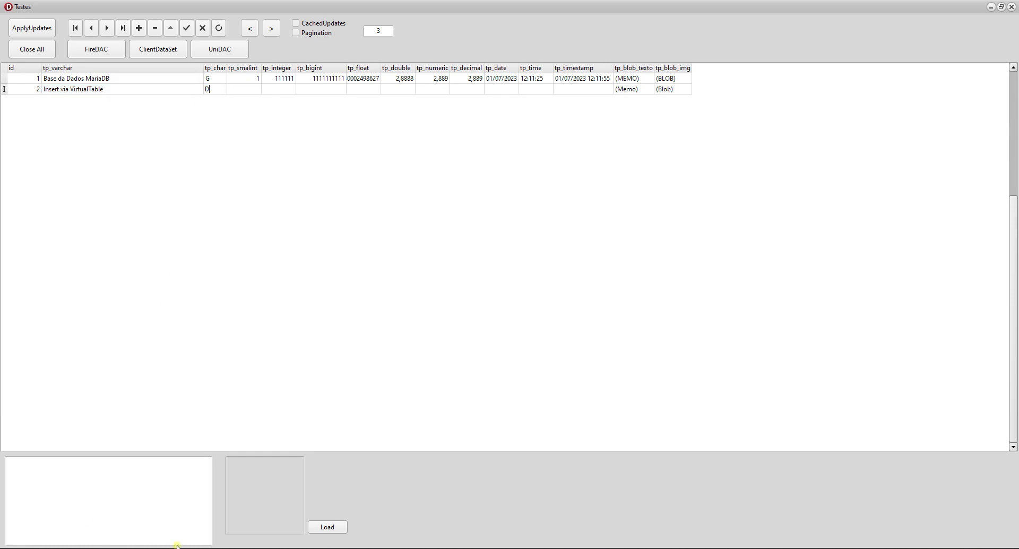
left_click(327, 527)
Step: Load the cartoon eyes image from the Capa New folder into row 2 and post the record
scroll(472, 245, "down", 10)
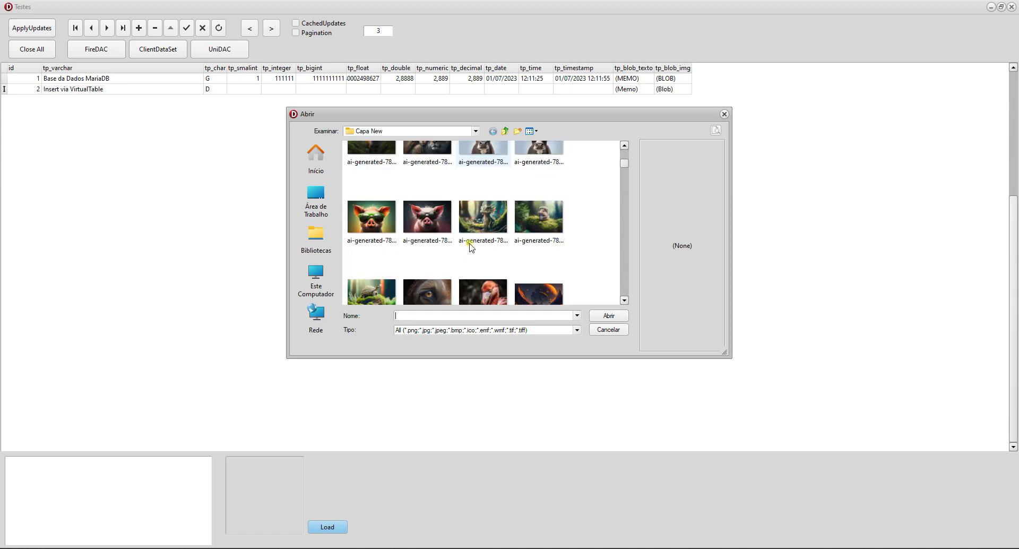
scroll(472, 245, "down", 8)
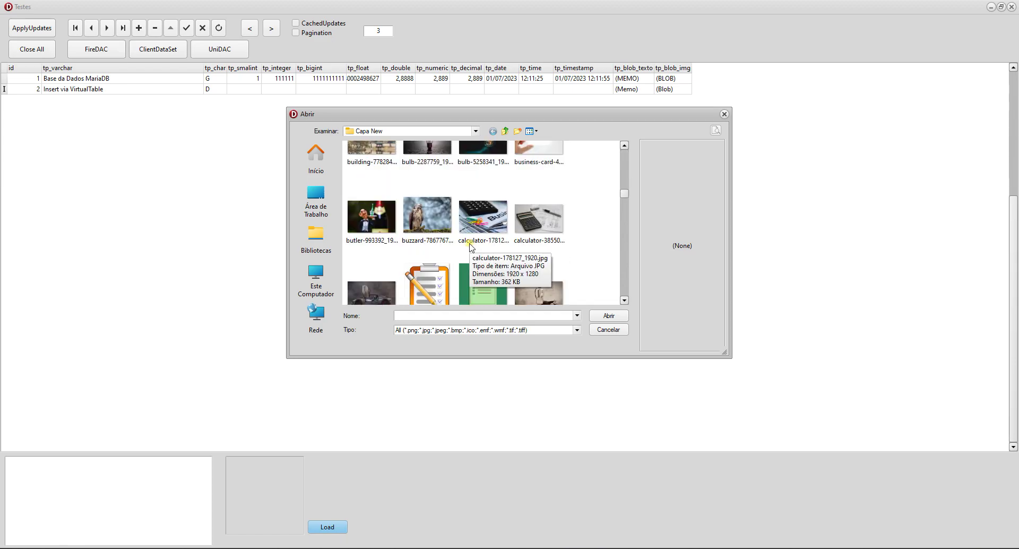
scroll(471, 245, "down", 5)
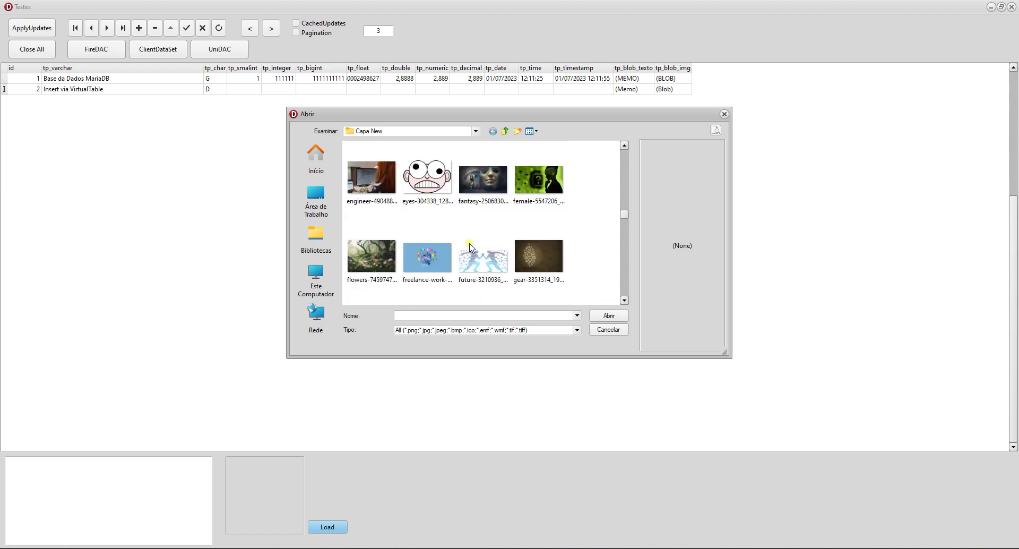
scroll(455, 234, "up", 3)
left_click(425, 188)
double_click(424, 188)
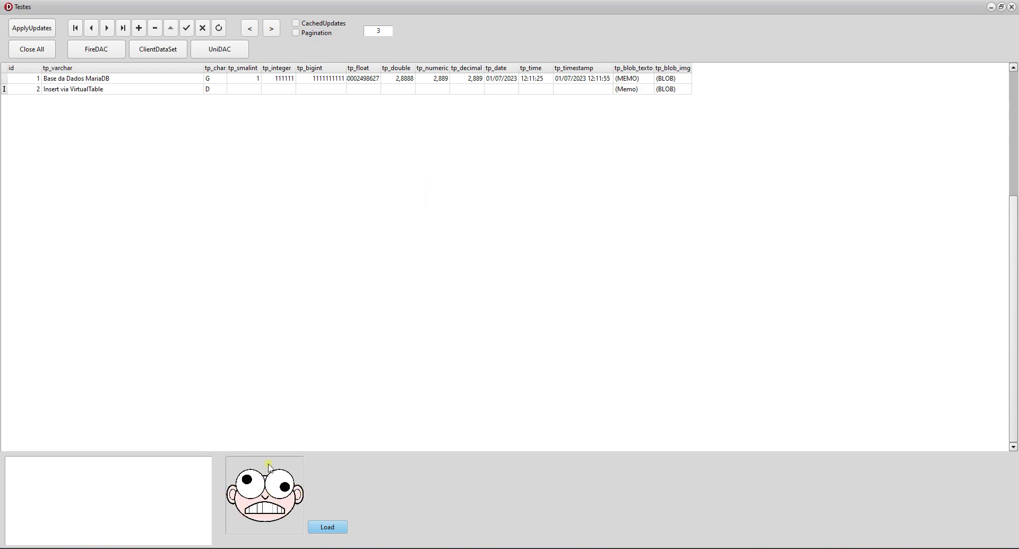
left_click(198, 30)
left_click(32, 50)
Step: Reload via UniDAC, ClientDataSet and FireDAC, checking row 2 still has D and the eyes image
left_click(213, 53)
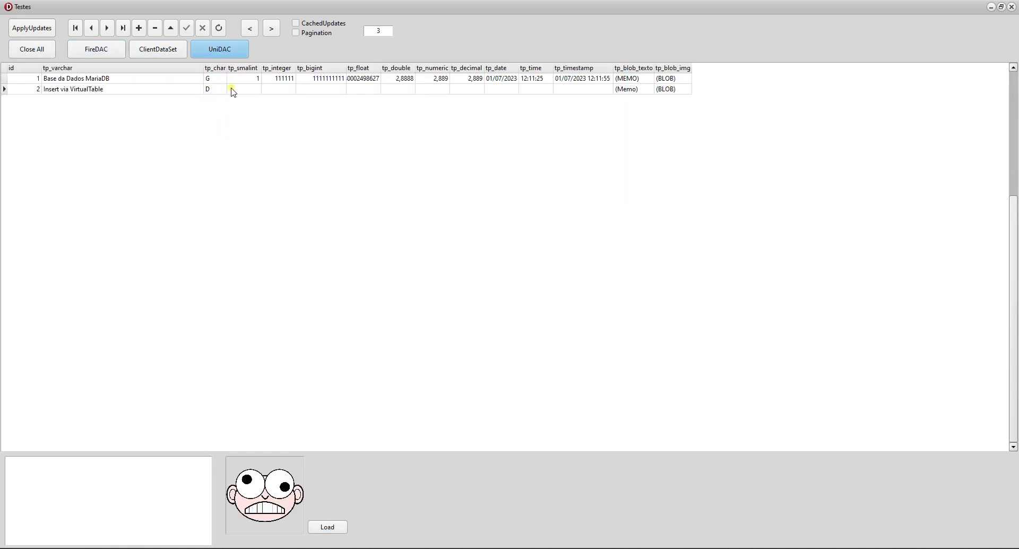
left_click(234, 89)
left_click(236, 81)
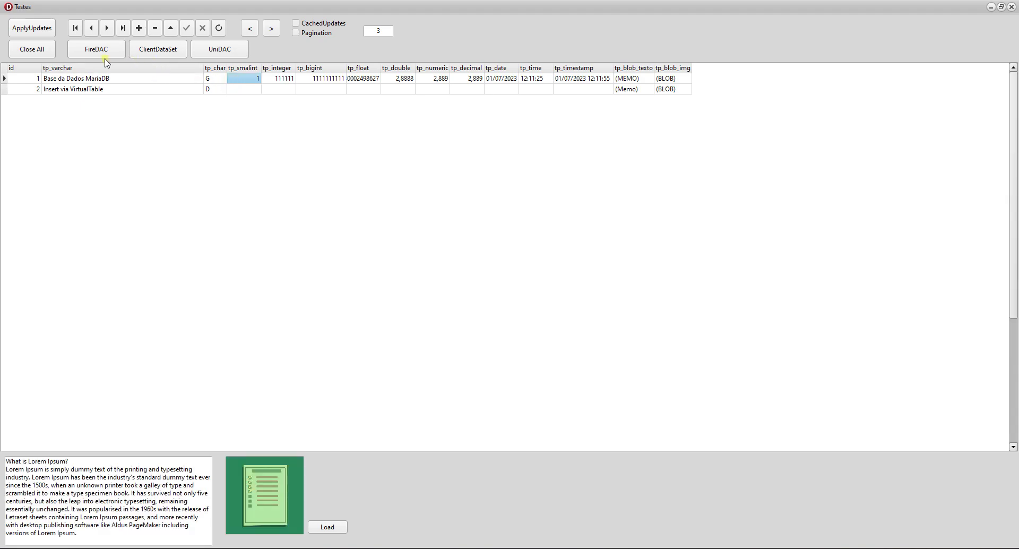
left_click(33, 49)
left_click(158, 51)
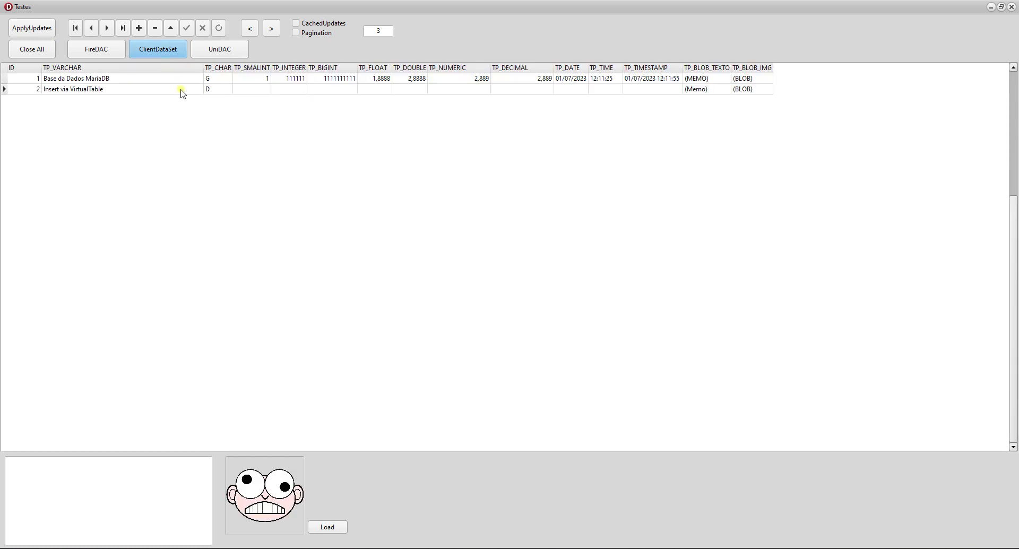
left_click(181, 91)
left_click(185, 80)
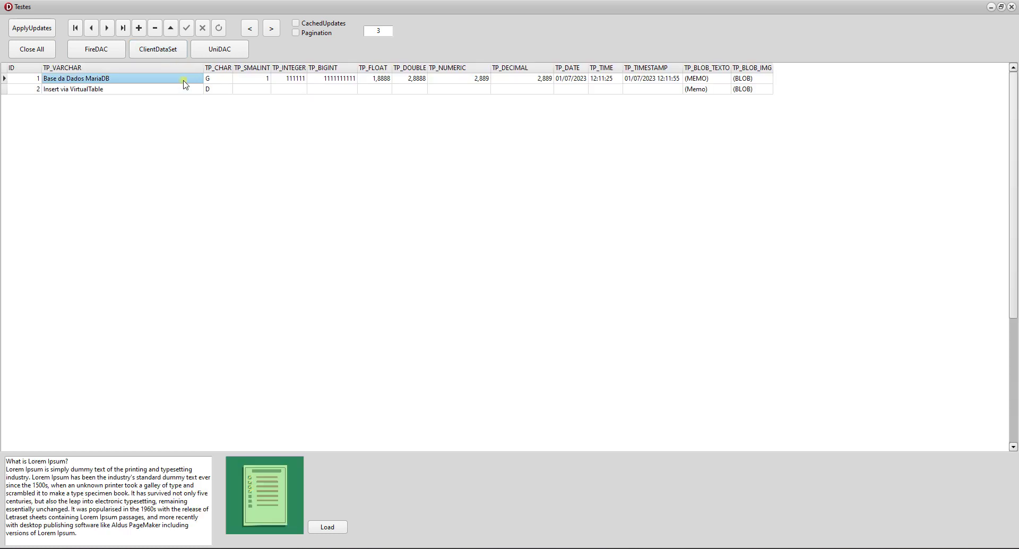
left_click(31, 48)
left_click(99, 50)
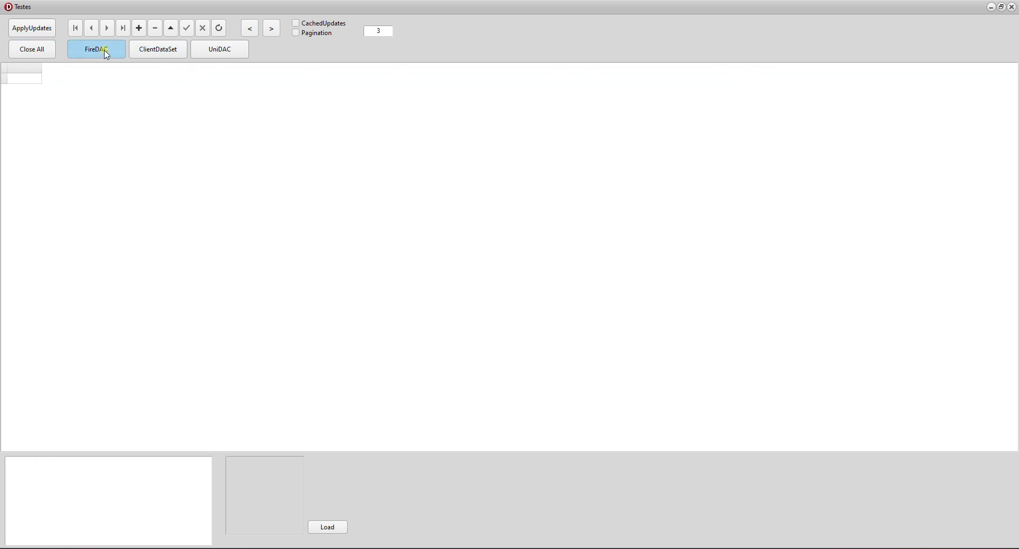
left_click(78, 90)
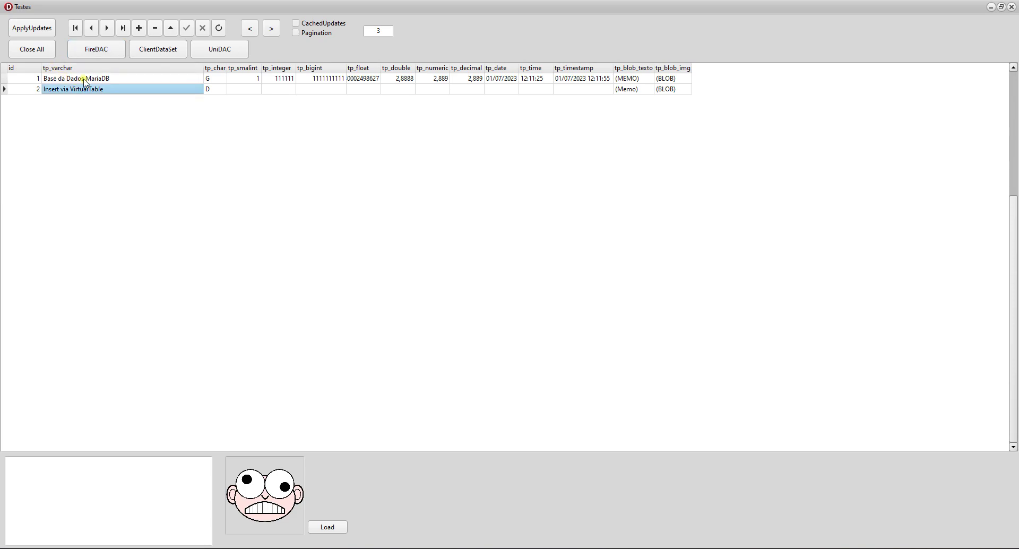
left_click(84, 80)
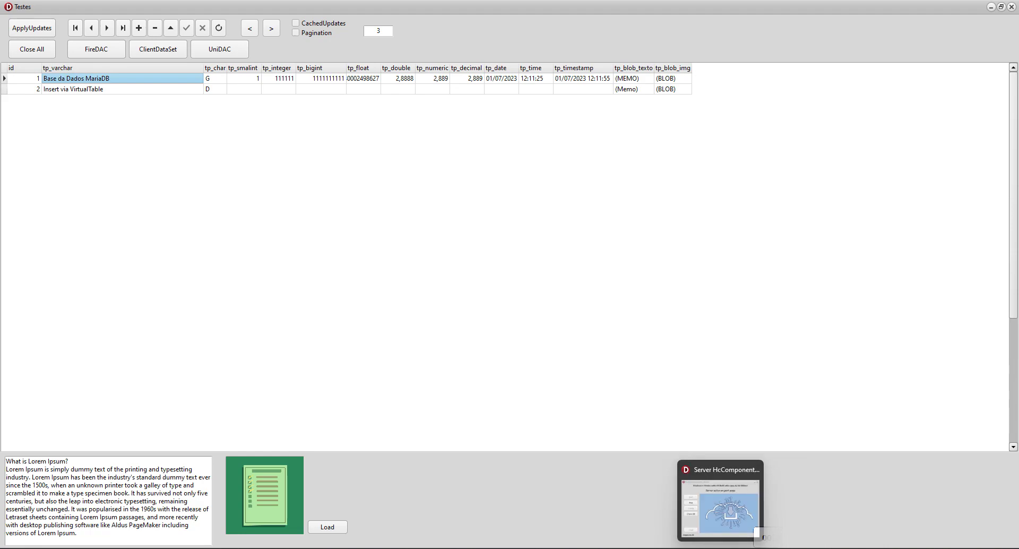
left_click(744, 501)
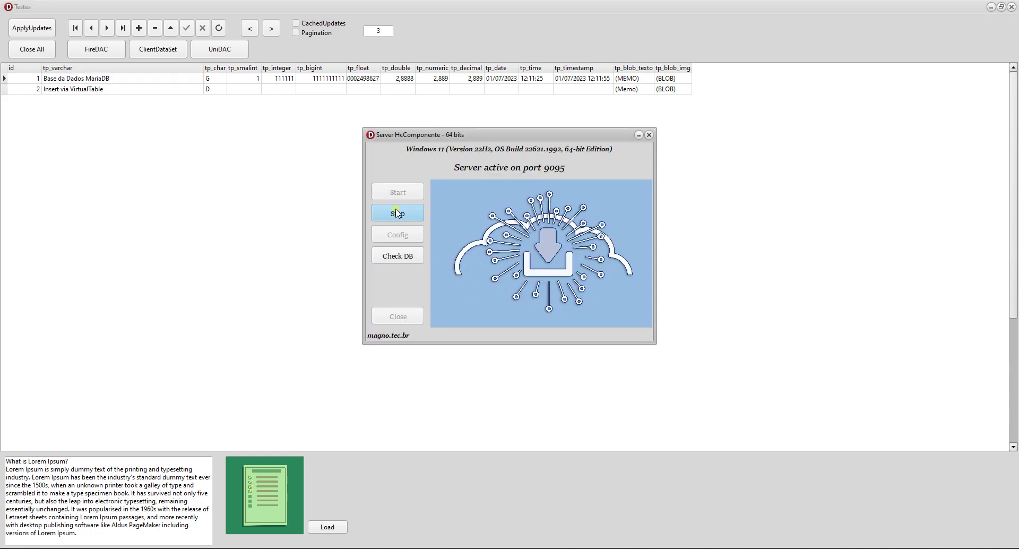
Step: Stop the server and save its configuration with Zeos as the database engine
left_click(397, 214)
left_click(399, 236)
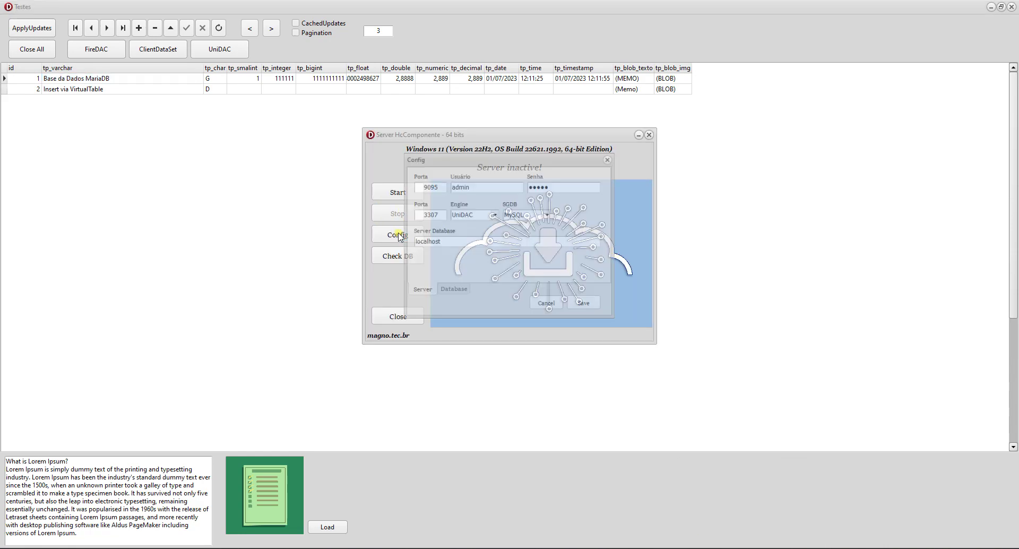
left_click(494, 213)
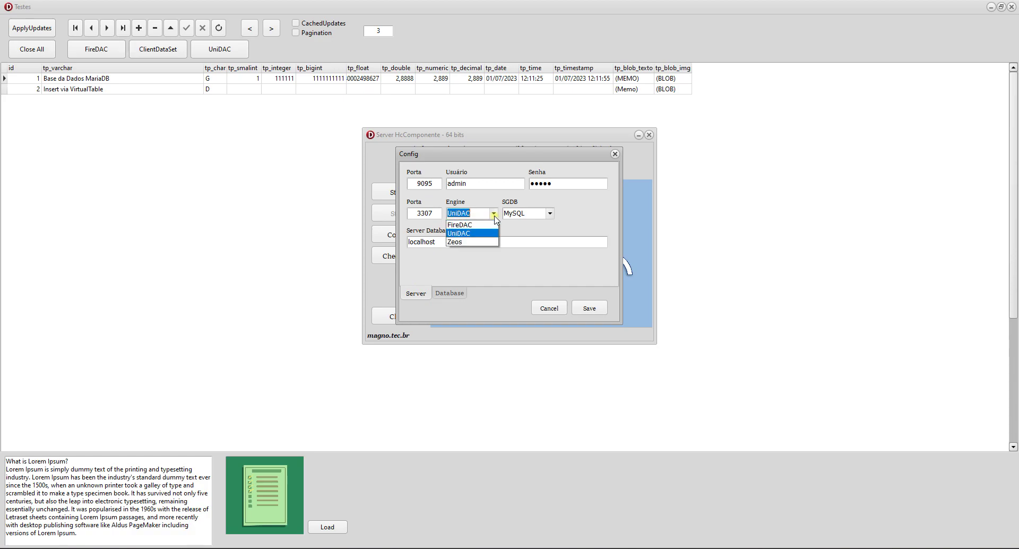
left_click(455, 243)
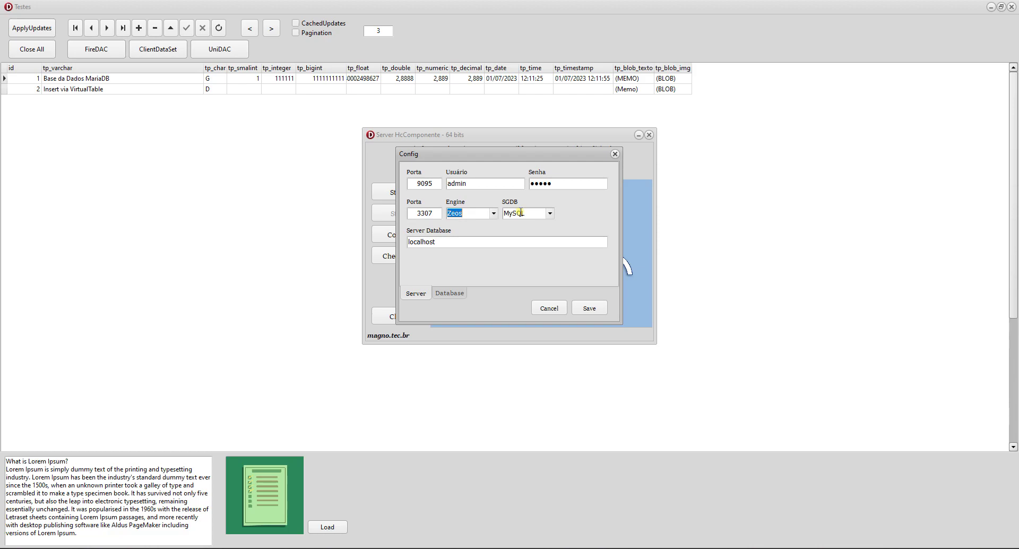
left_click(588, 308)
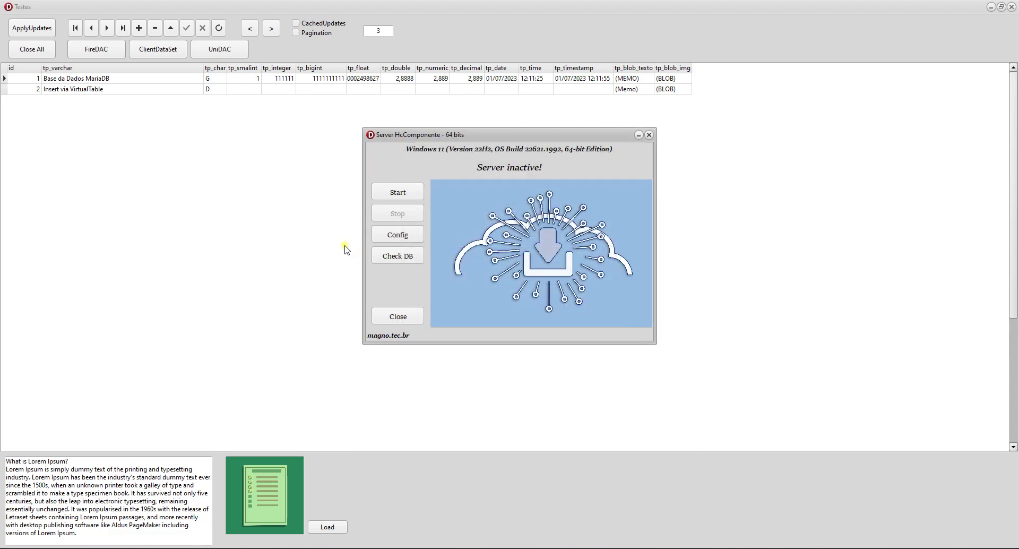
Step: Verify the database connection succeeds and restart the server on port 9095
left_click(398, 256)
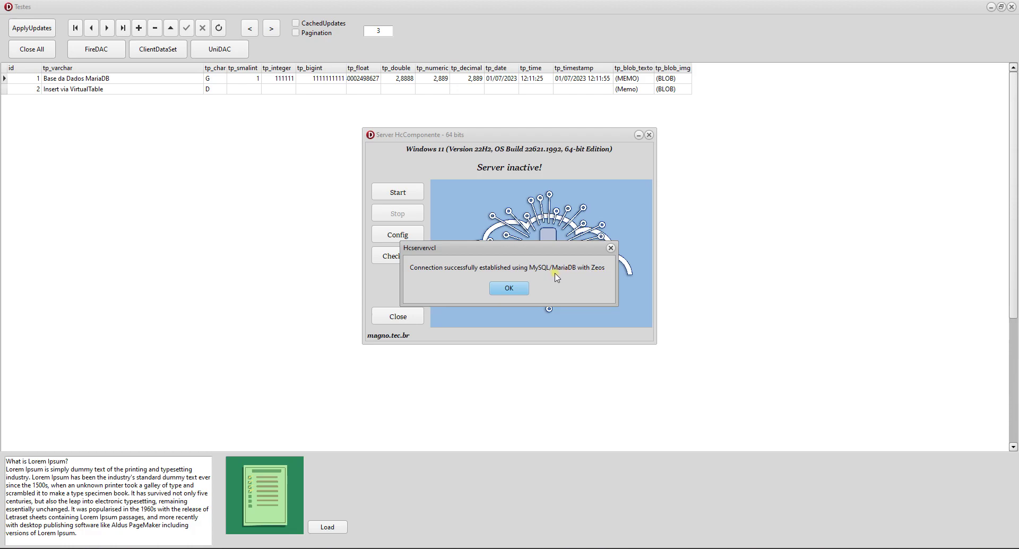
left_click(509, 288)
left_click(405, 194)
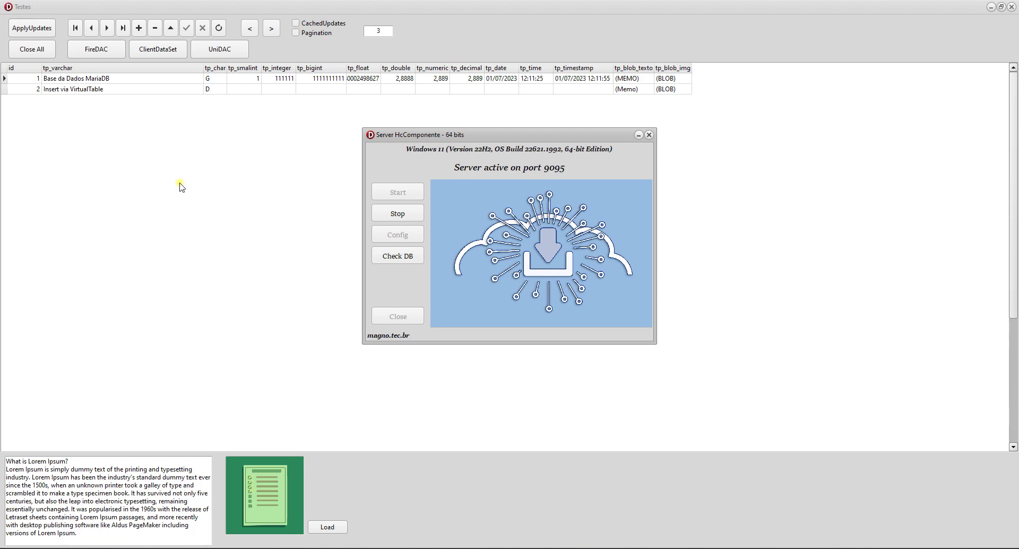
left_click(178, 186)
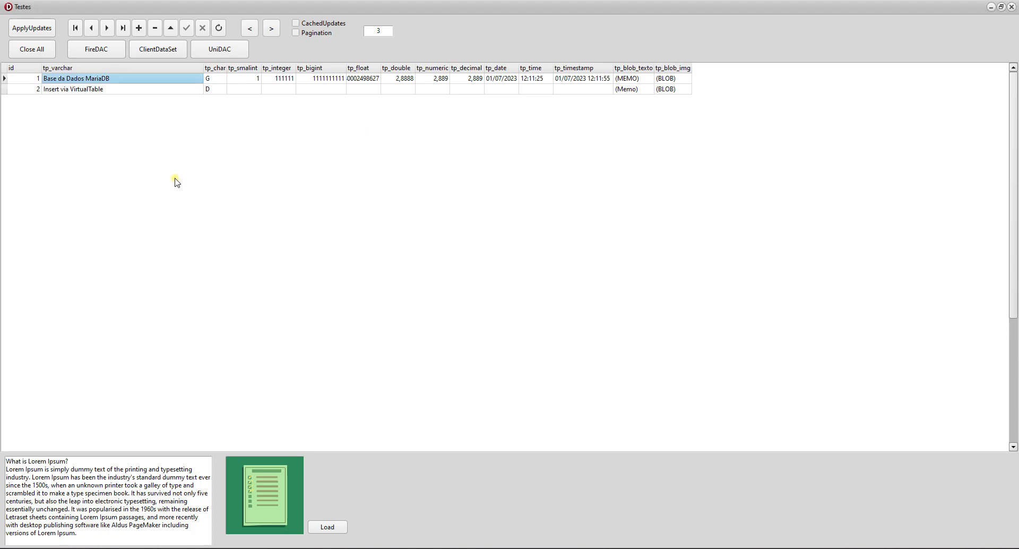
left_click(31, 50)
Step: Reload through UniDAC and switch between rows 1 and 2 to view their memos and images
left_click(220, 55)
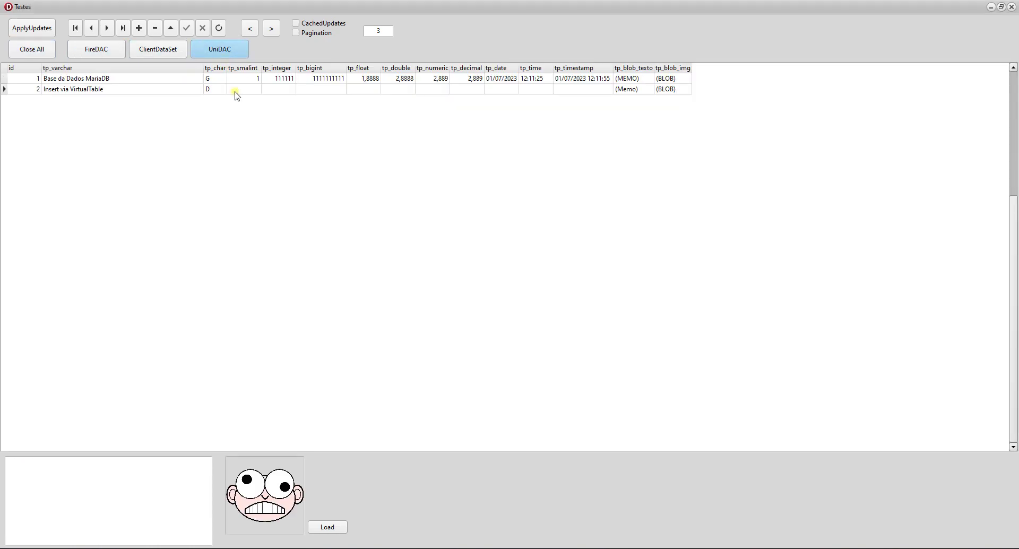
left_click(249, 79)
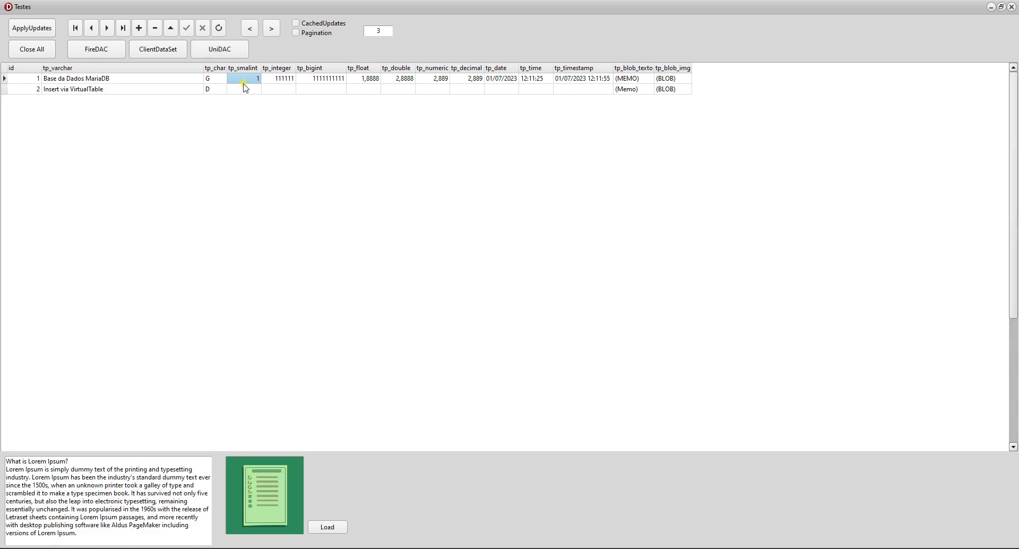
left_click(244, 90)
left_click(246, 80)
left_click(239, 90)
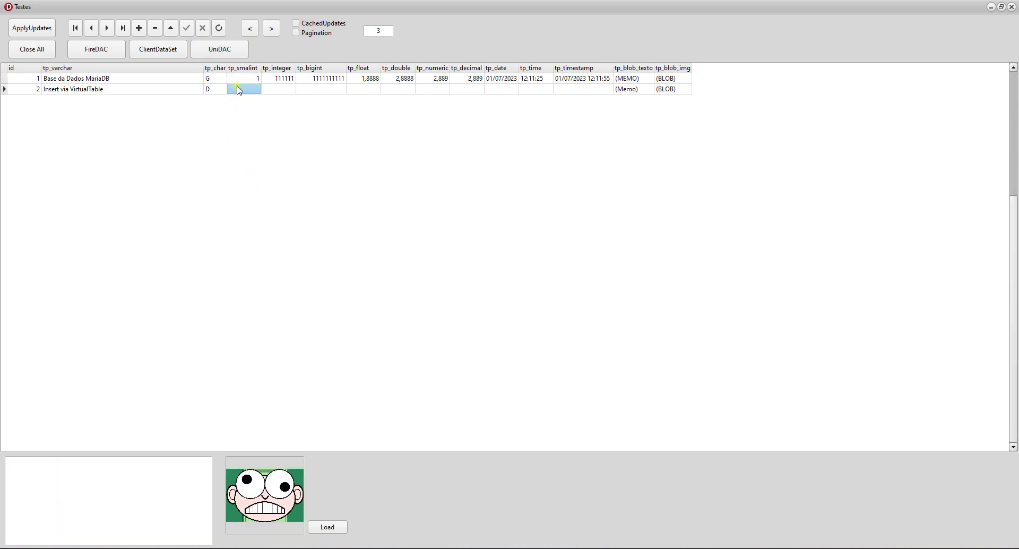
left_click(240, 80)
Step: Reload through ClientDataSet and then FireDAC, viewing row 2 and then row 1 each time
left_click(27, 47)
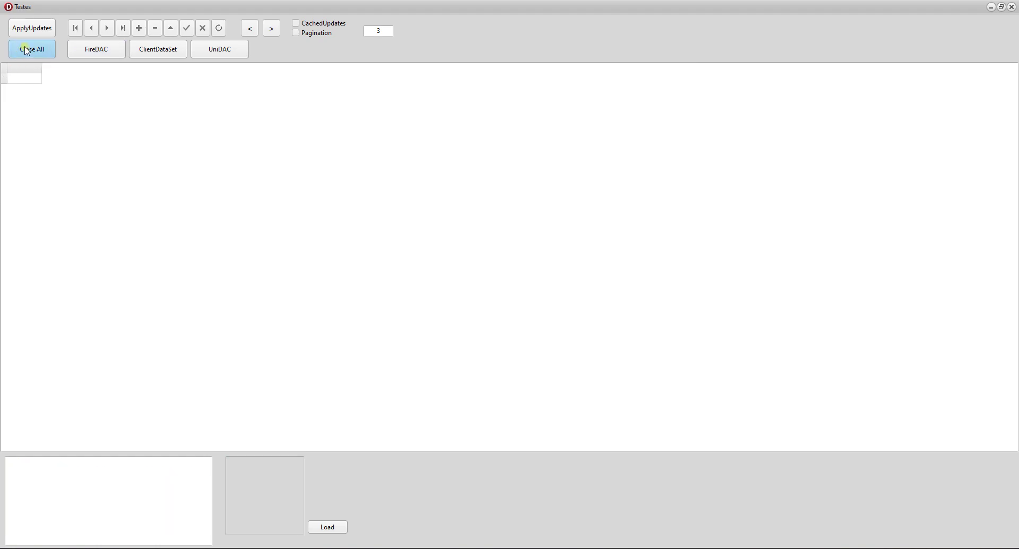
left_click(149, 49)
left_click(150, 89)
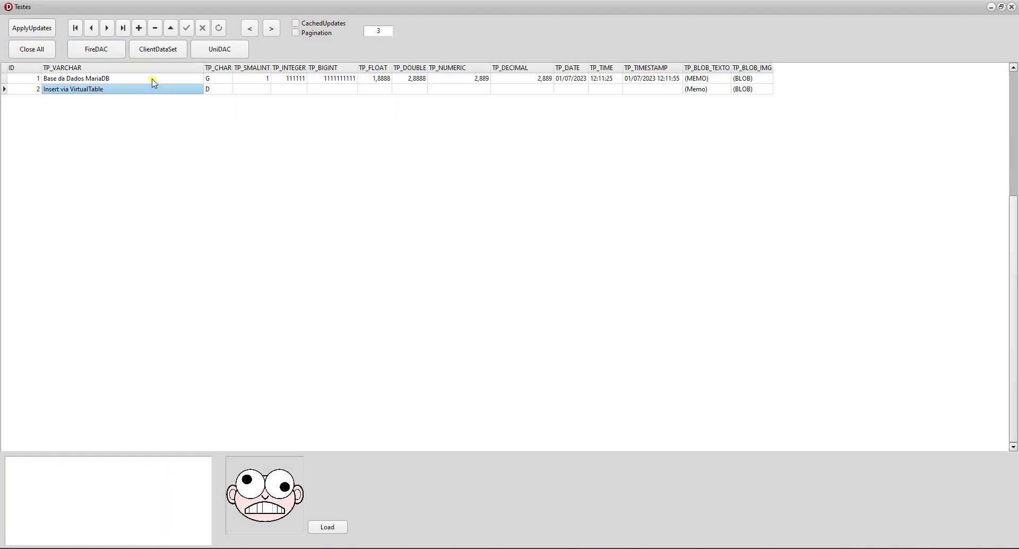
left_click(153, 80)
left_click(37, 48)
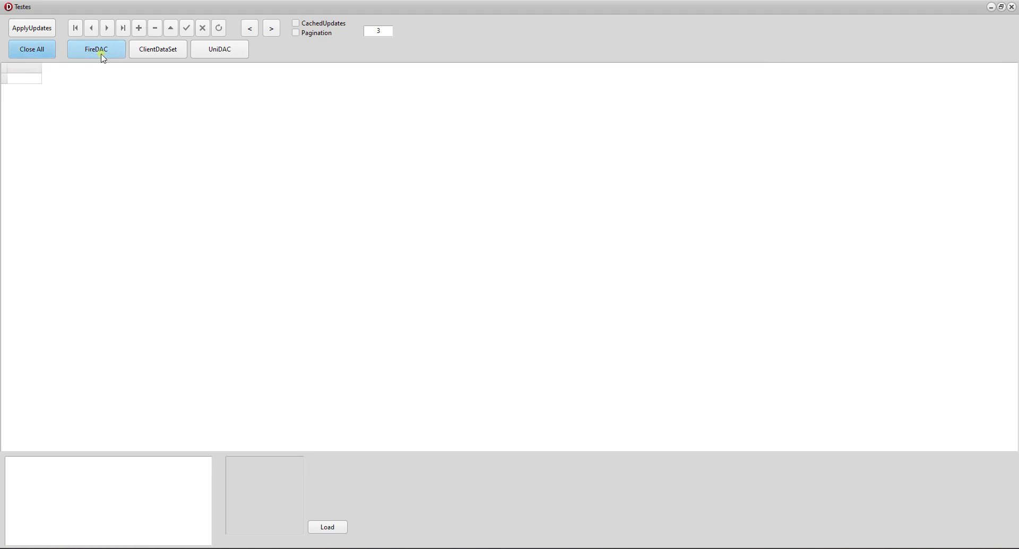
left_click(101, 53)
left_click(83, 89)
left_click(86, 79)
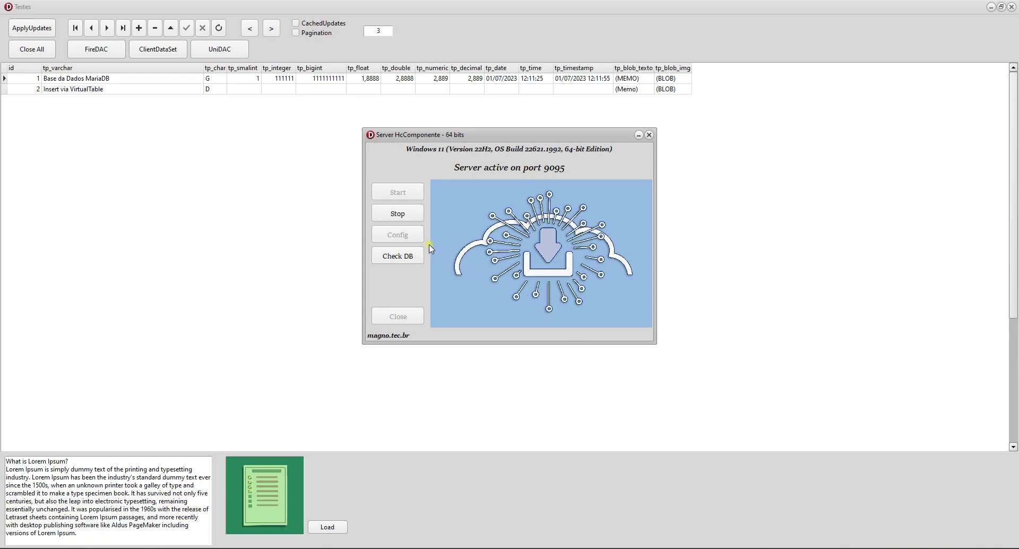
Step: Reconfigure the server for Zeos on port 3306, verify the connection, and restart it on 9095
left_click(417, 219)
left_click(406, 235)
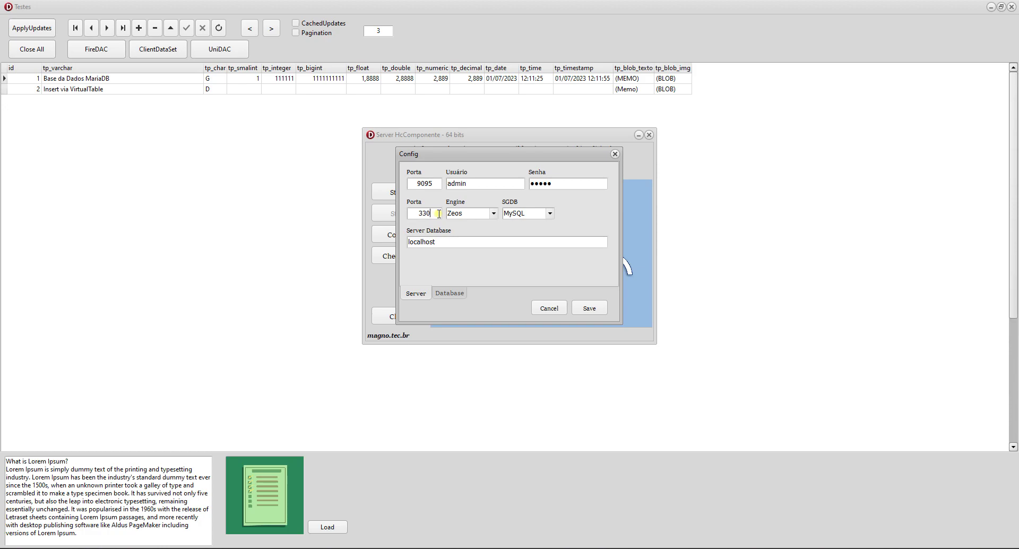
left_click(589, 308)
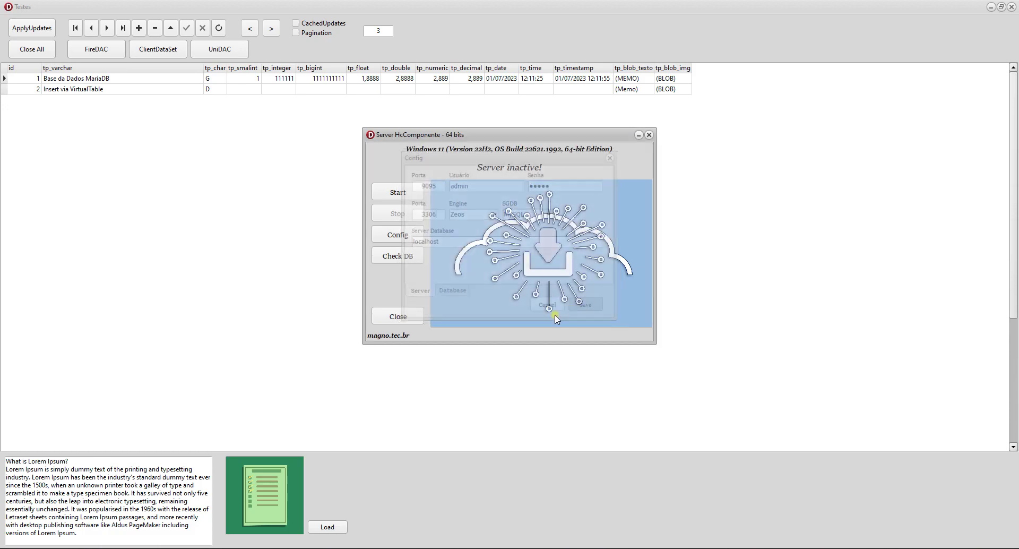
left_click(396, 255)
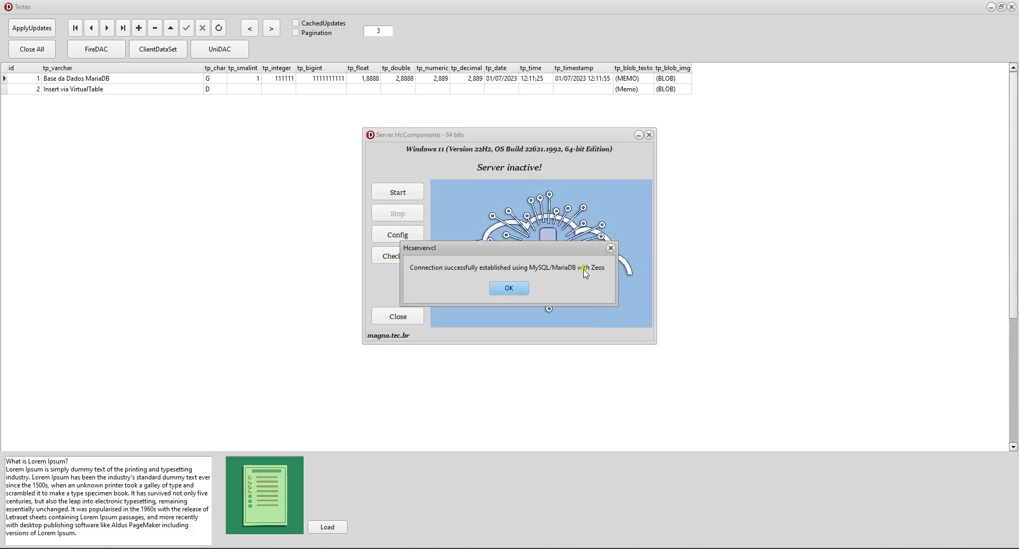
left_click(510, 288)
left_click(402, 192)
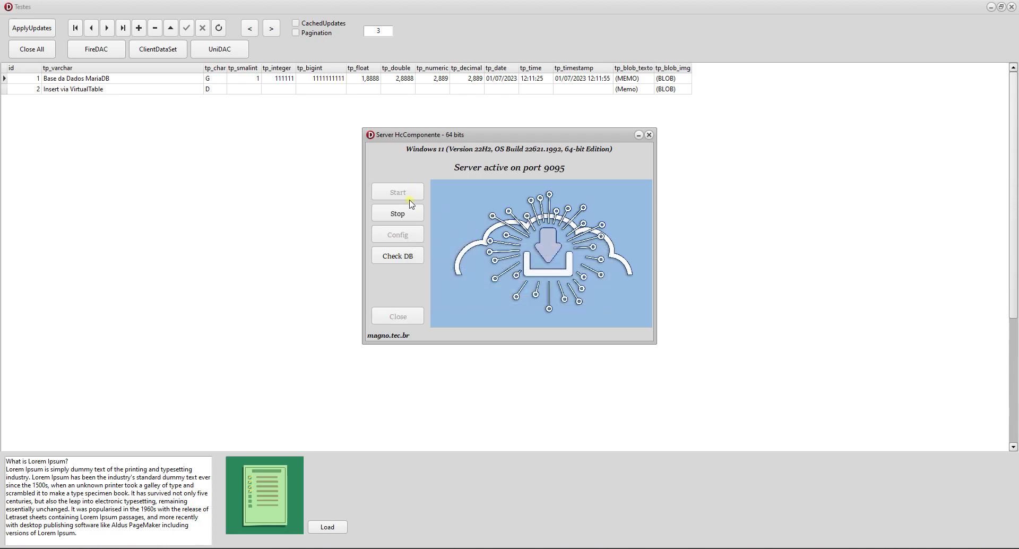
left_click(212, 201)
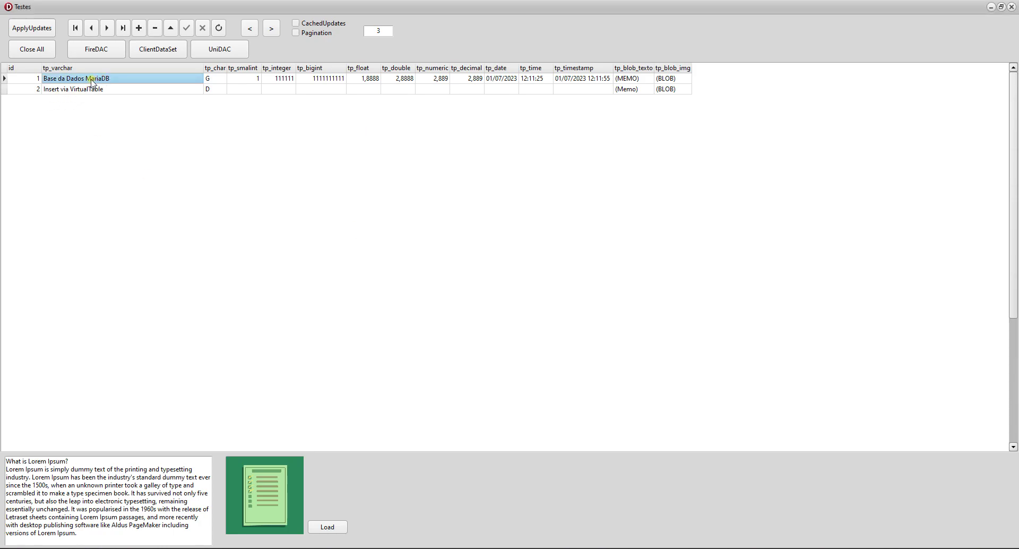
Step: Reload via UniDAC and append a row after 'Base de Dados MySQL' with tp_varchar 'Insert Via MySQL'
left_click(37, 48)
left_click(220, 50)
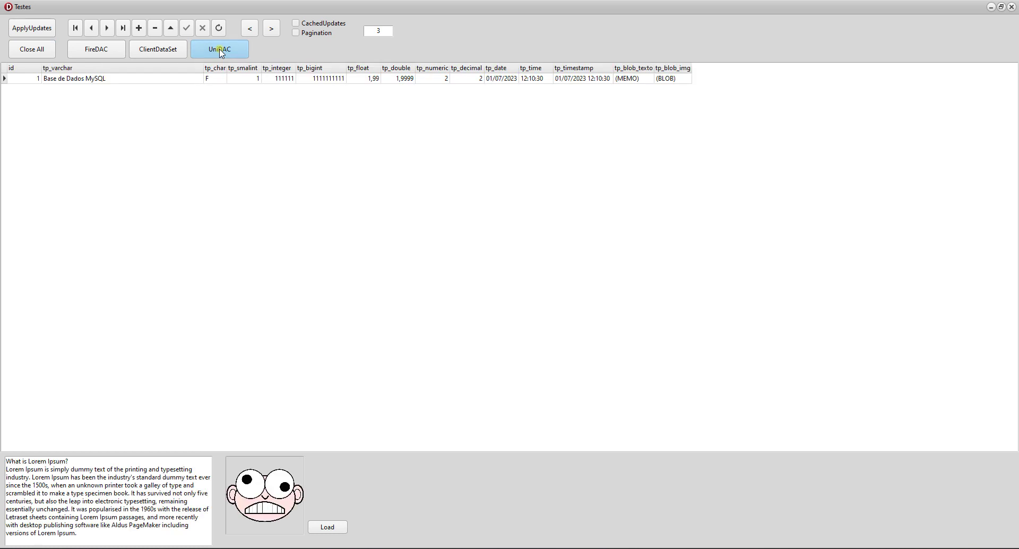
left_click(113, 80)
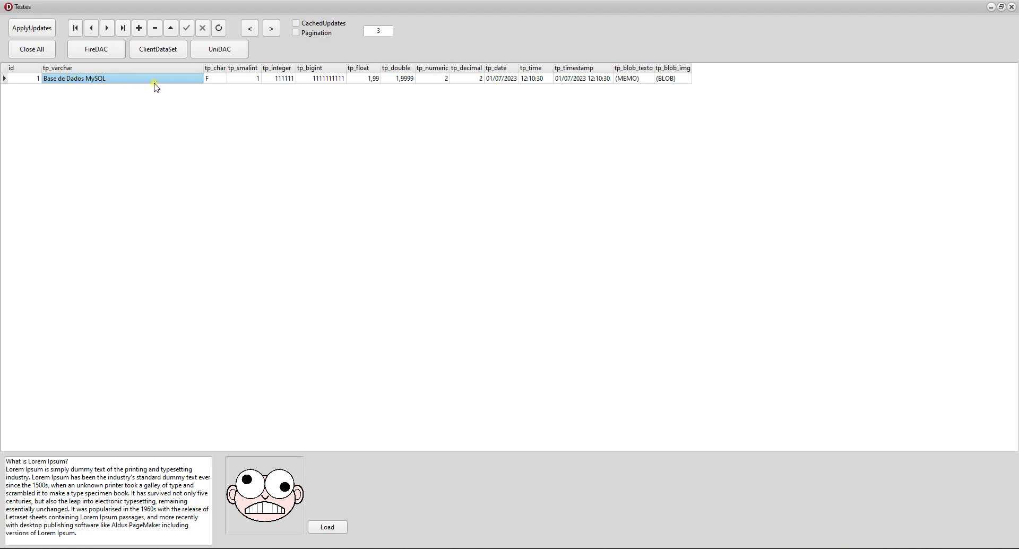
key("Down")
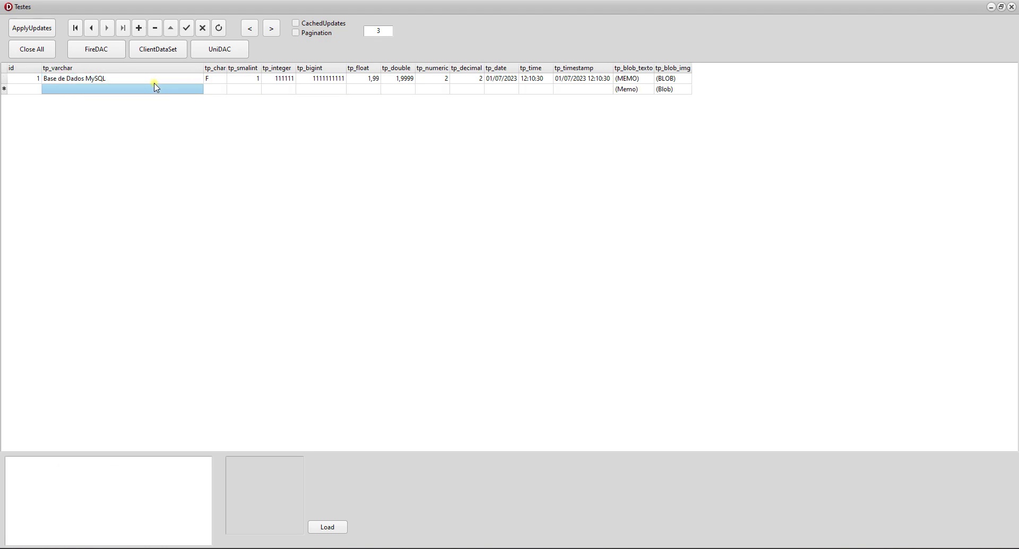
left_click(155, 85)
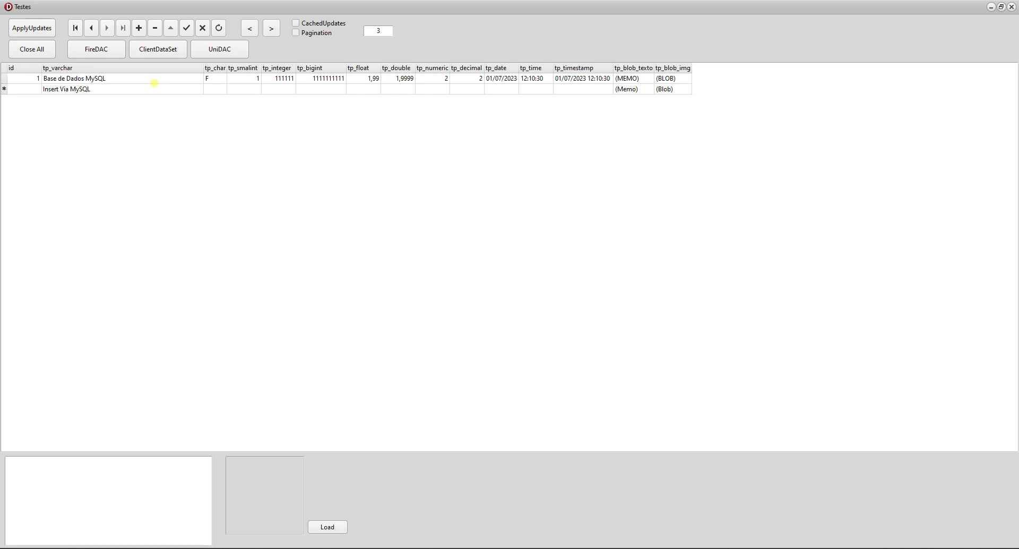
Step: Load checklist-1295319_1280.png from the Capa New folder into the new row's tp_blob_img
left_click(330, 527)
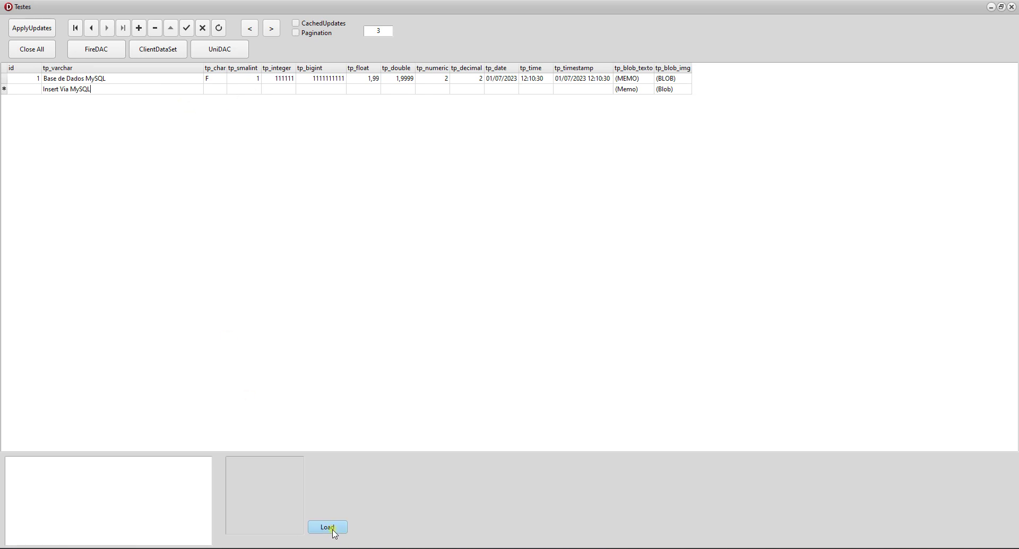
scroll(464, 252, "down", 1)
scroll(463, 252, "down", 8)
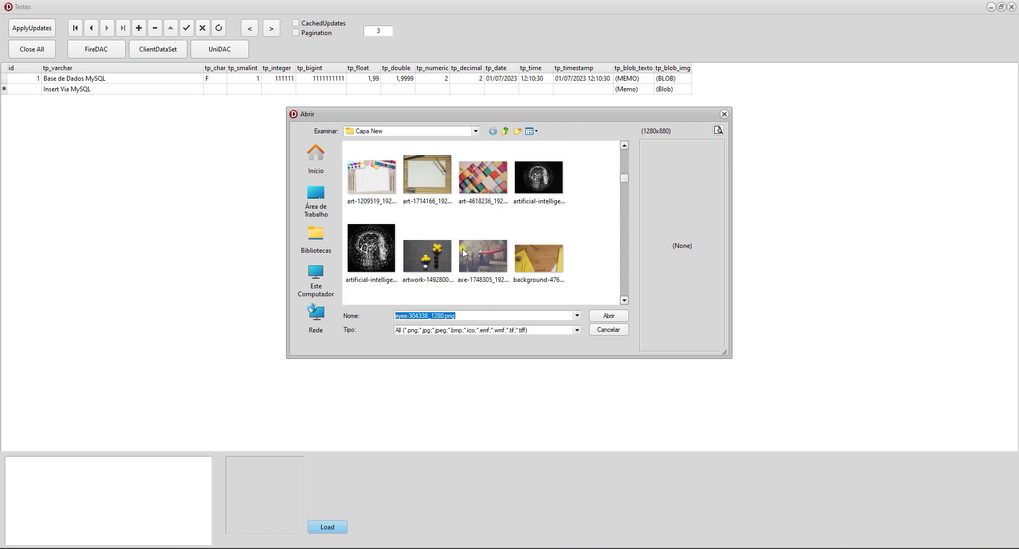
scroll(464, 252, "up", 2)
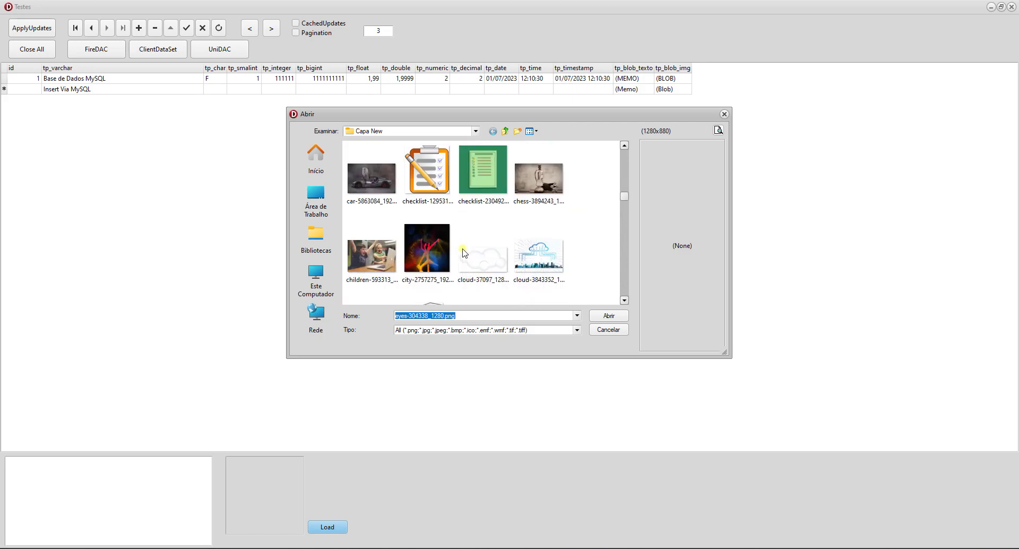
left_click(437, 178)
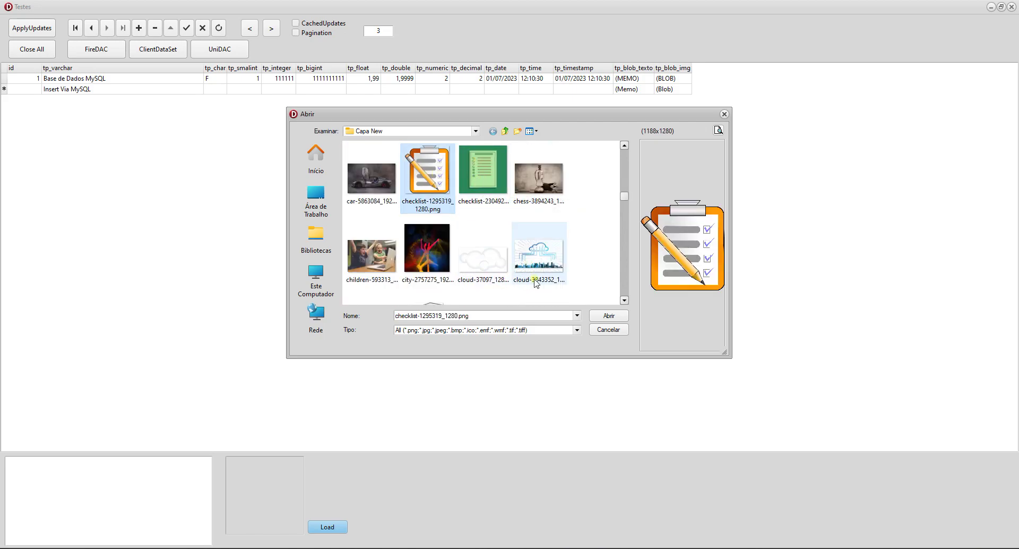
left_click(608, 315)
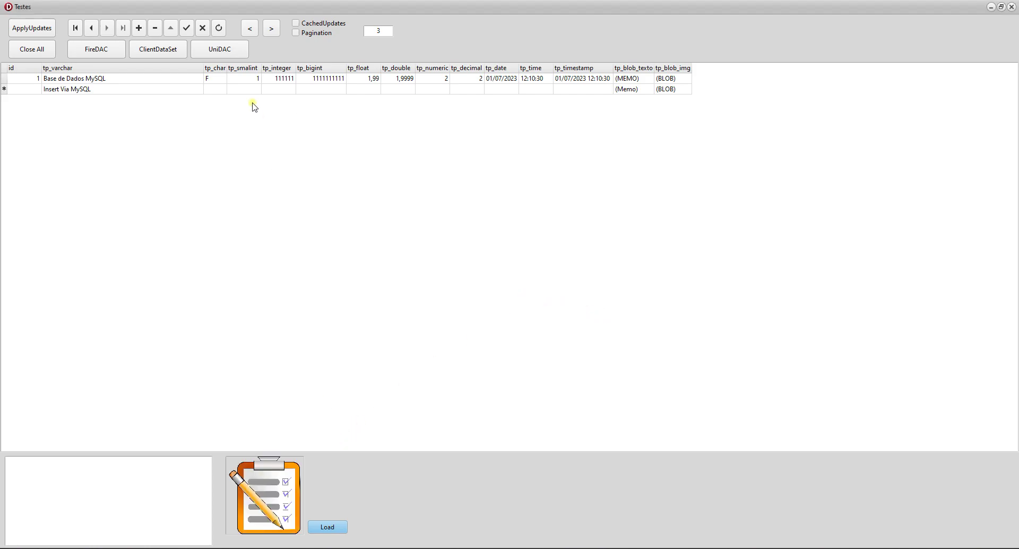
Step: Post the 'Insert Via MySQL' record, supplying the required id after the missing-id error
left_click(186, 28)
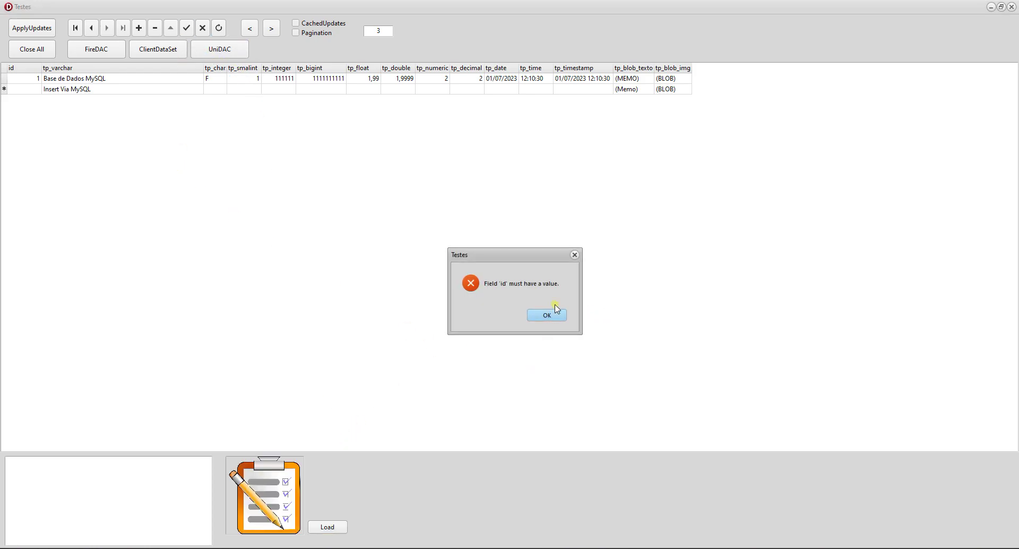
left_click(541, 315)
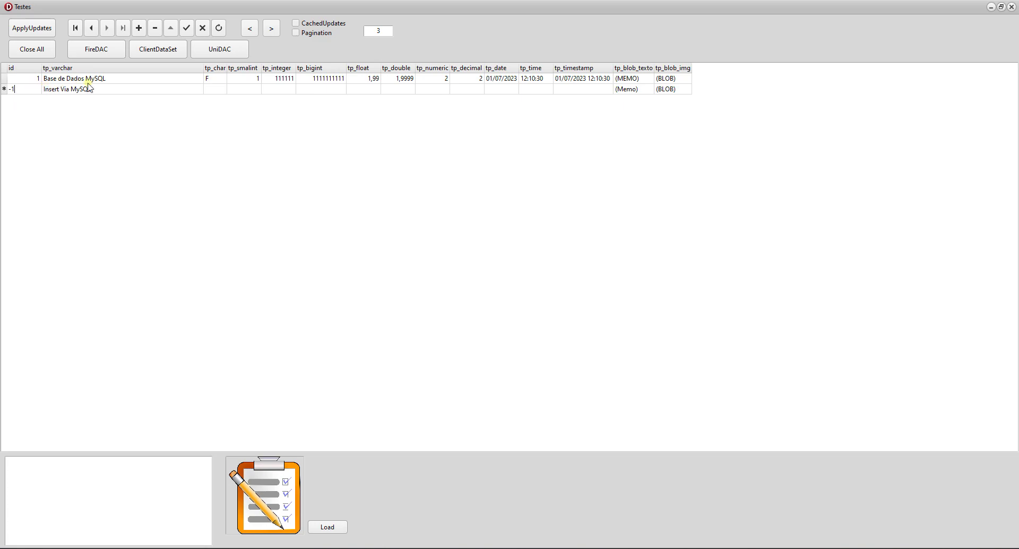
left_click(191, 32)
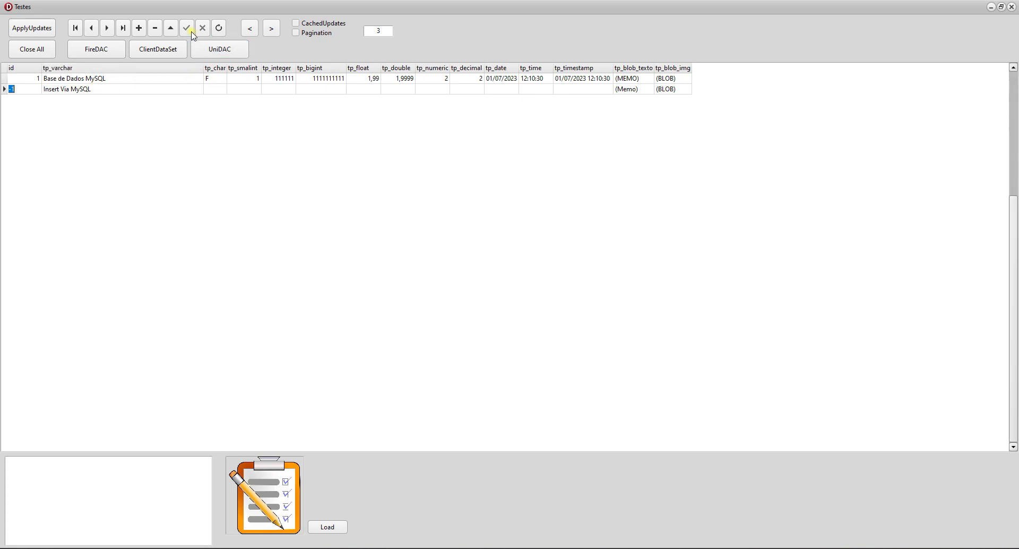
Step: Reload the grid through UniDAC and compare the tp_varchar values of rows 2 and 3
left_click(45, 57)
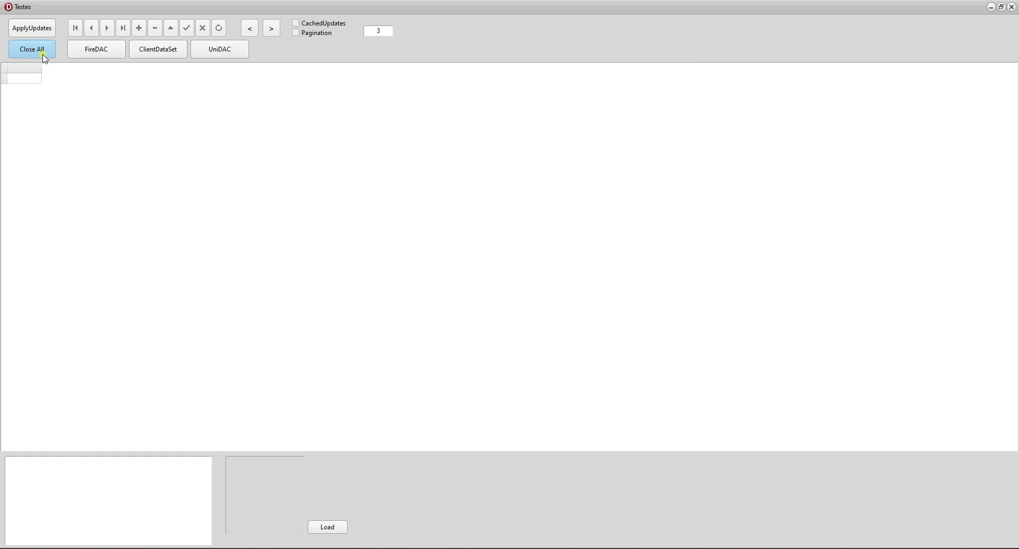
left_click(197, 56)
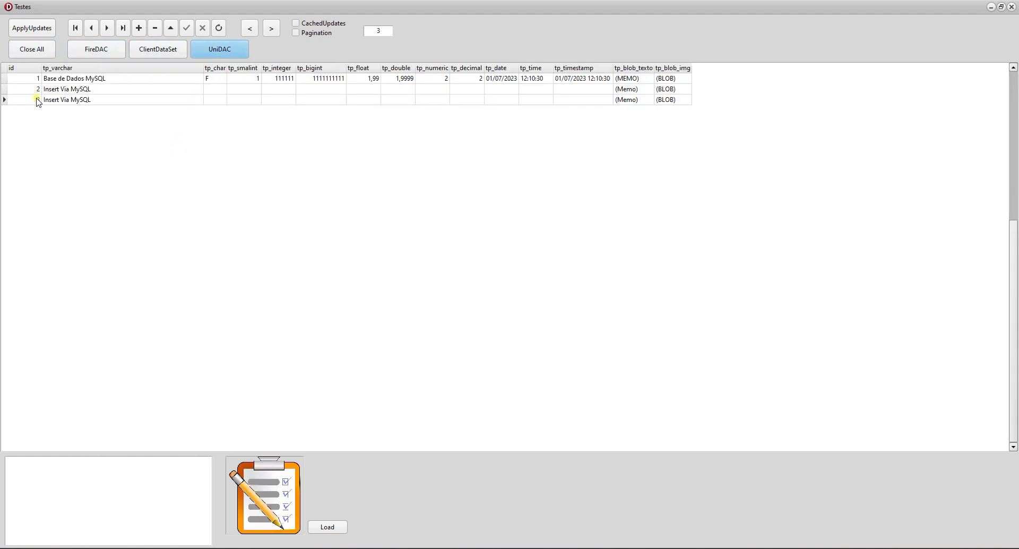
left_click(37, 101)
left_click(104, 102)
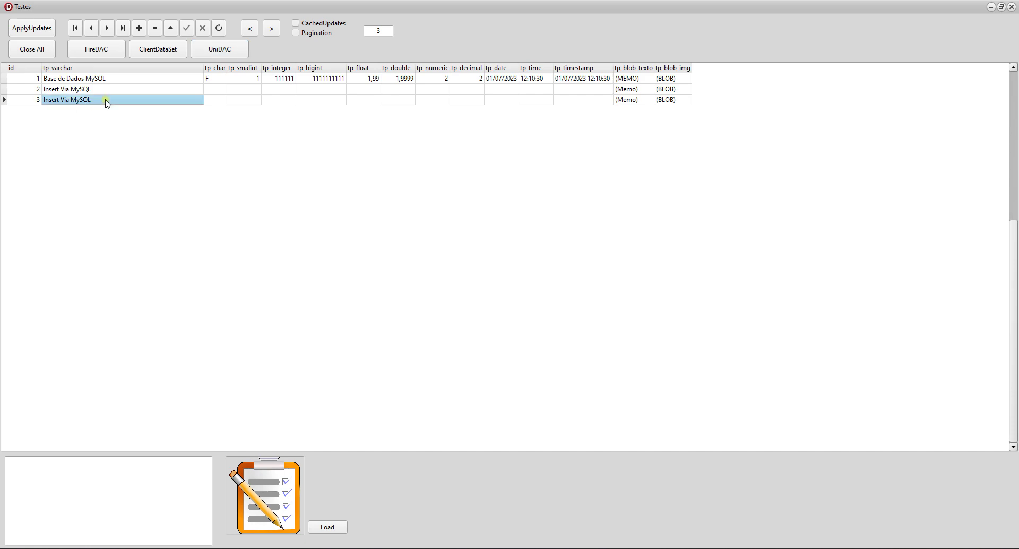
left_click(110, 91)
left_click(111, 100)
left_click(113, 91)
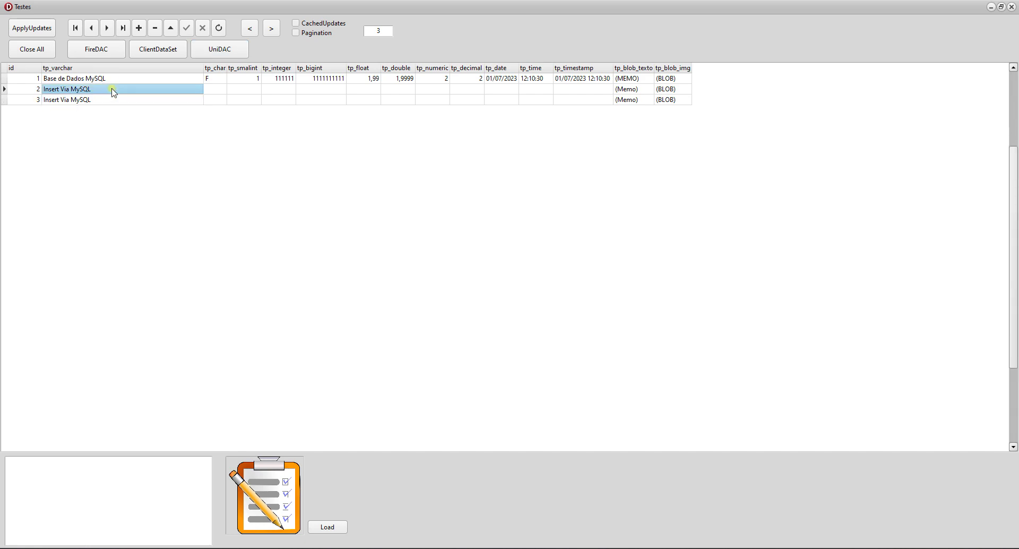
left_click(114, 100)
left_click(113, 91)
left_click(115, 100)
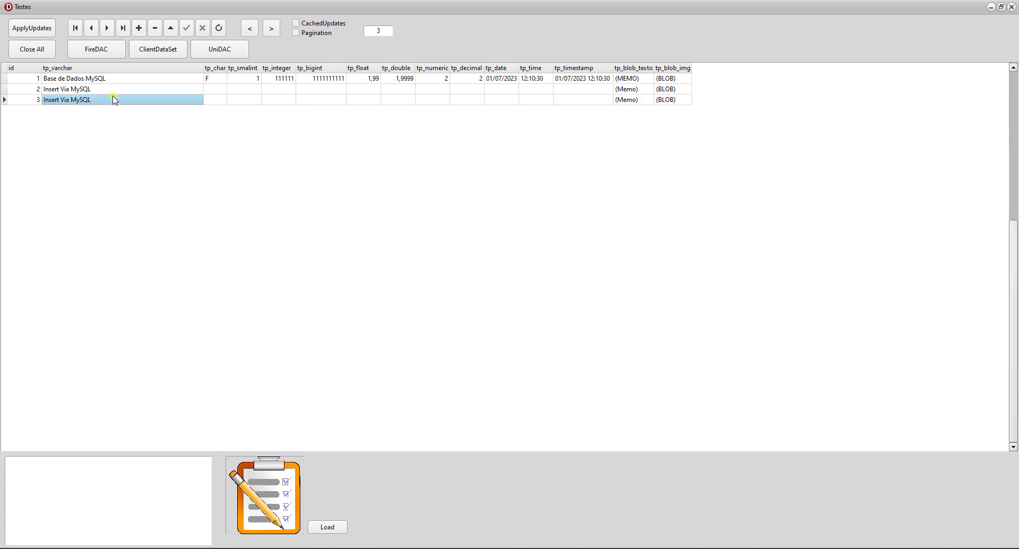
left_click(113, 90)
left_click(114, 99)
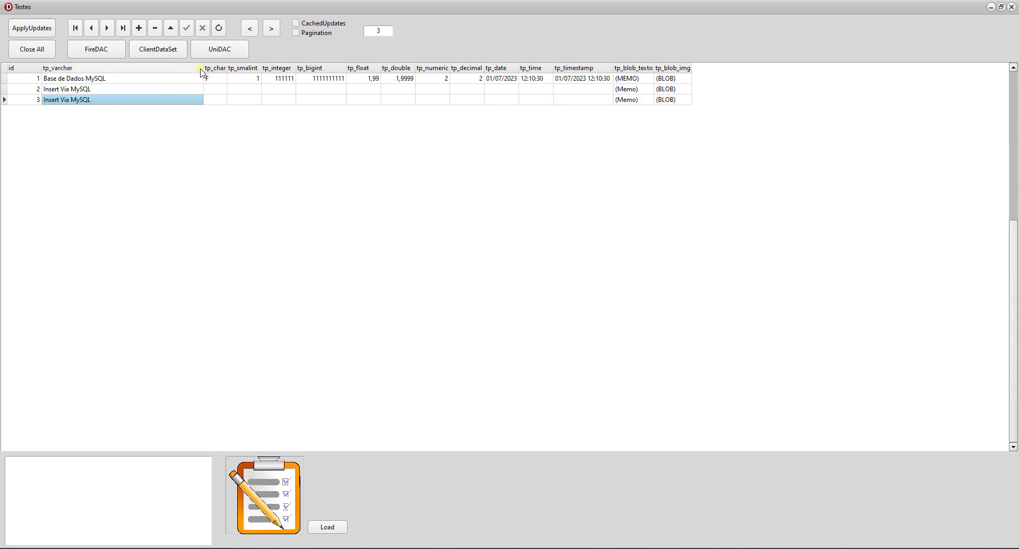
left_click(161, 90)
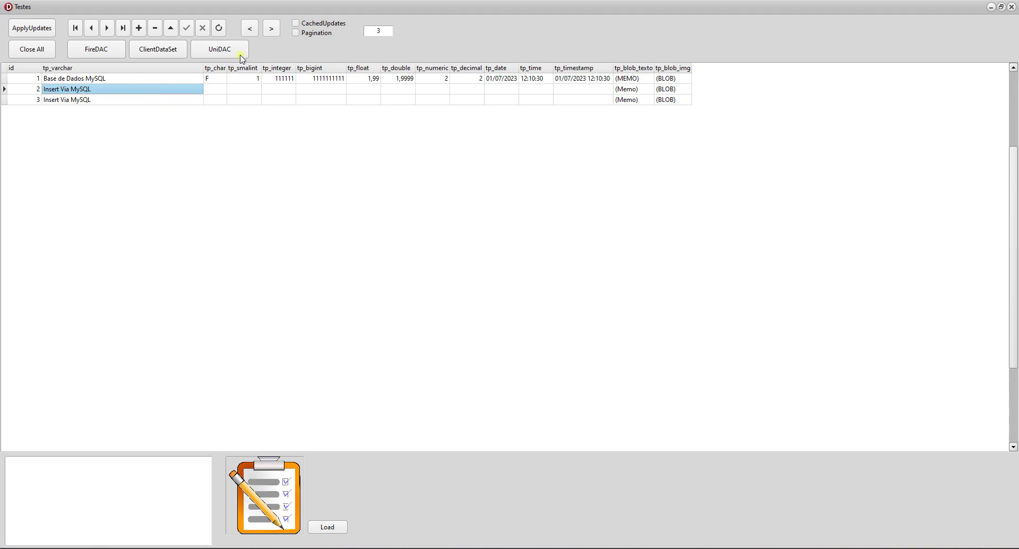
left_click(164, 100)
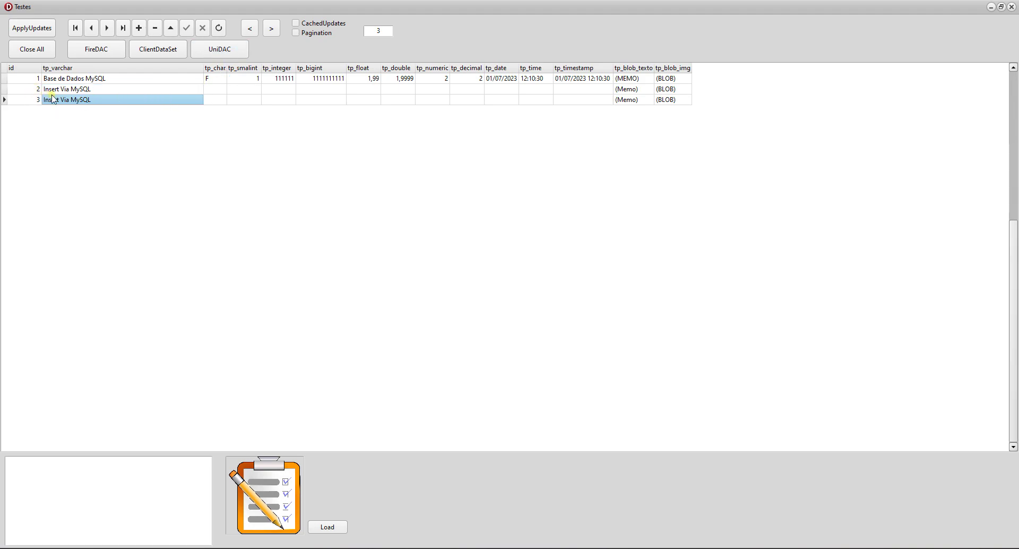
left_click(105, 89)
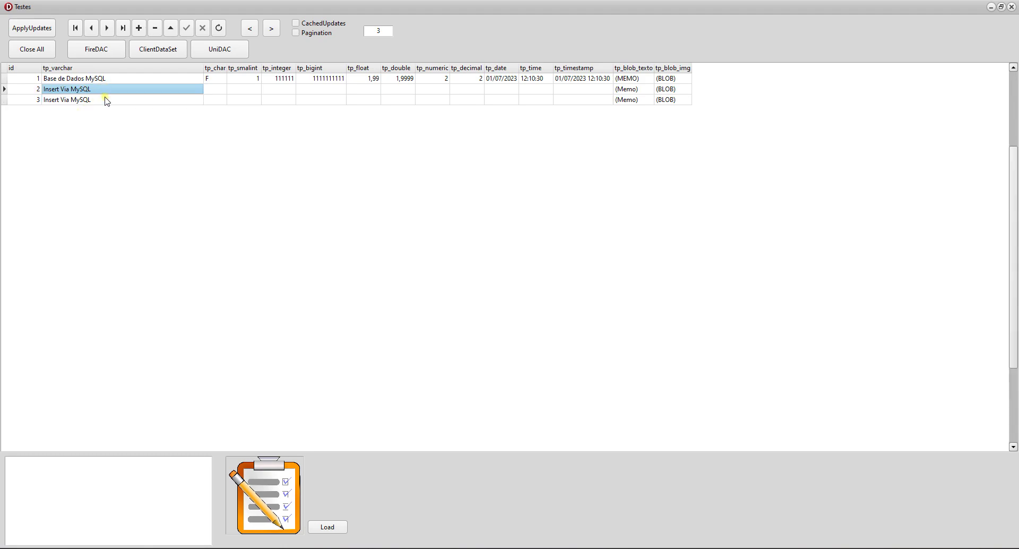
left_click(107, 99)
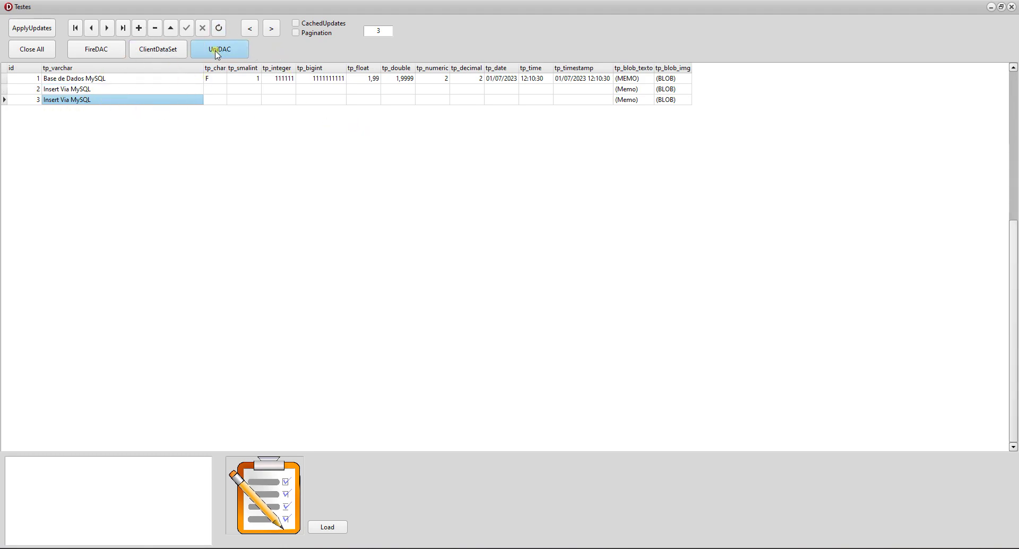
Step: Reload the three rows through FireDAC, check records 2 and 3, and append a blank record
left_click(32, 49)
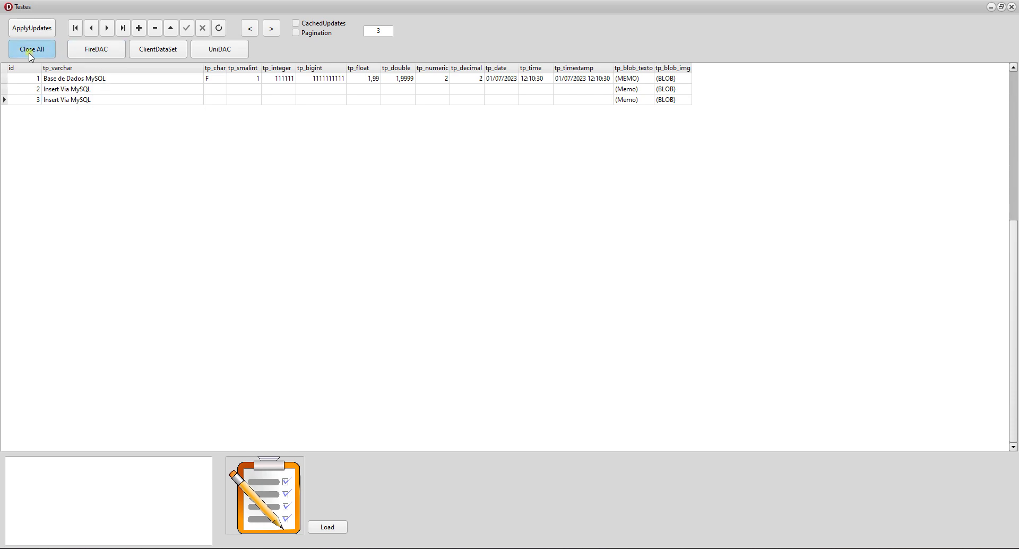
left_click(99, 54)
left_click(105, 89)
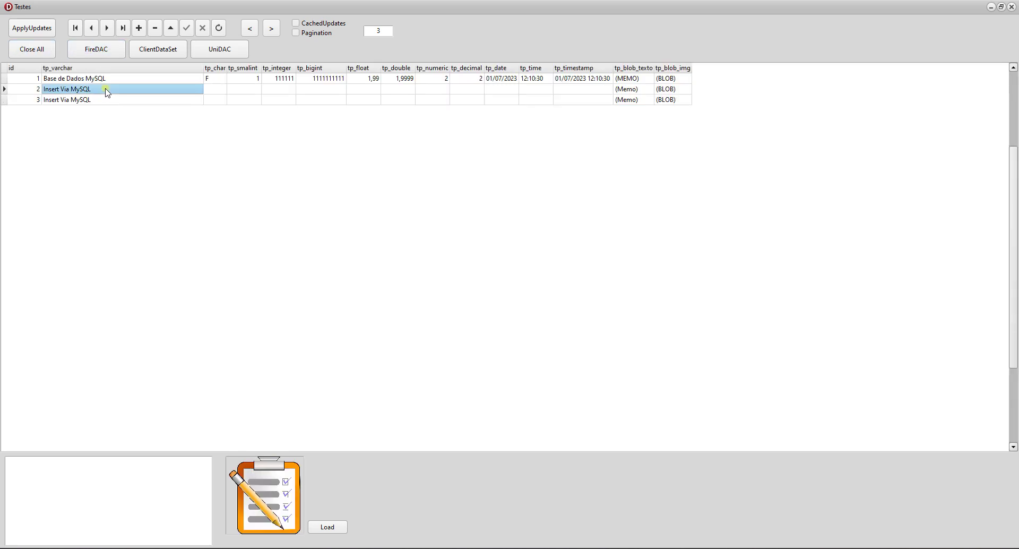
left_click(104, 101)
left_click(106, 91)
left_click(105, 101)
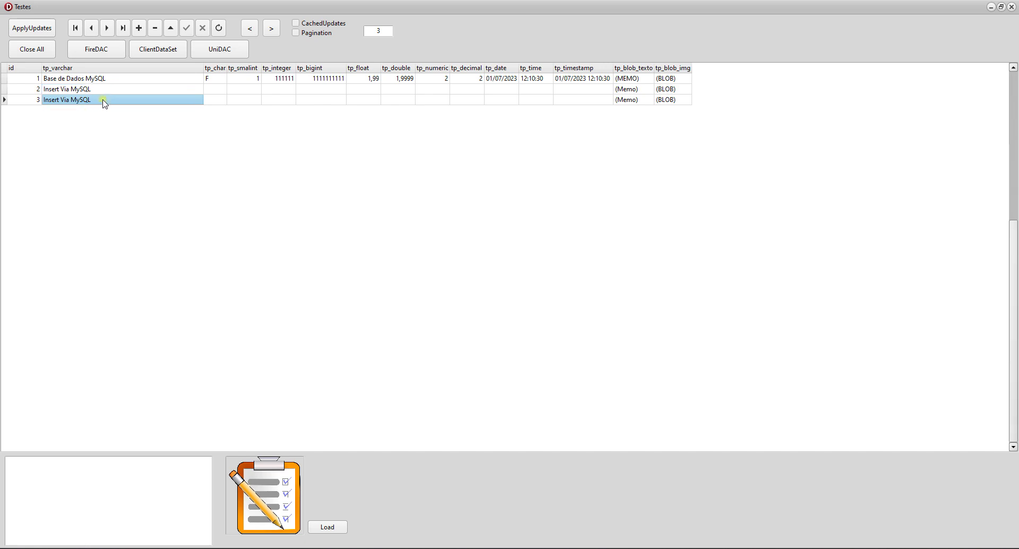
key("Down")
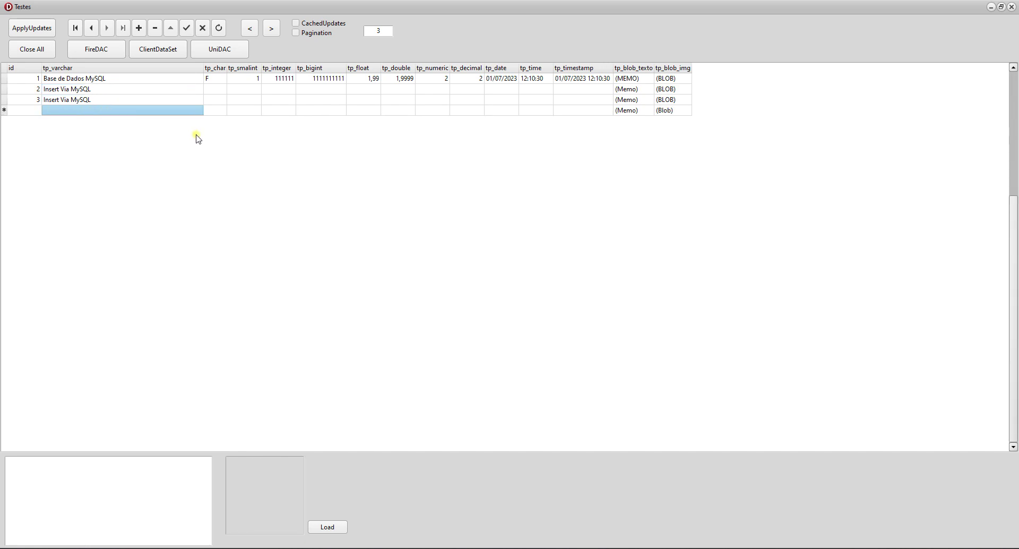
Step: Enter 'FireDAC' in the new record's tp_varchar field and move on to tp_char
type("FireDAC")
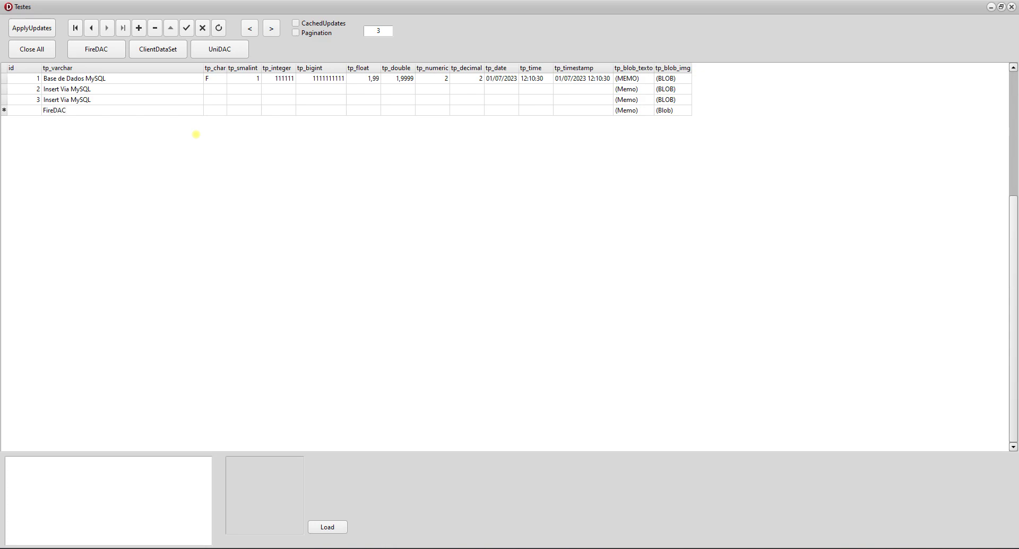
key("Return")
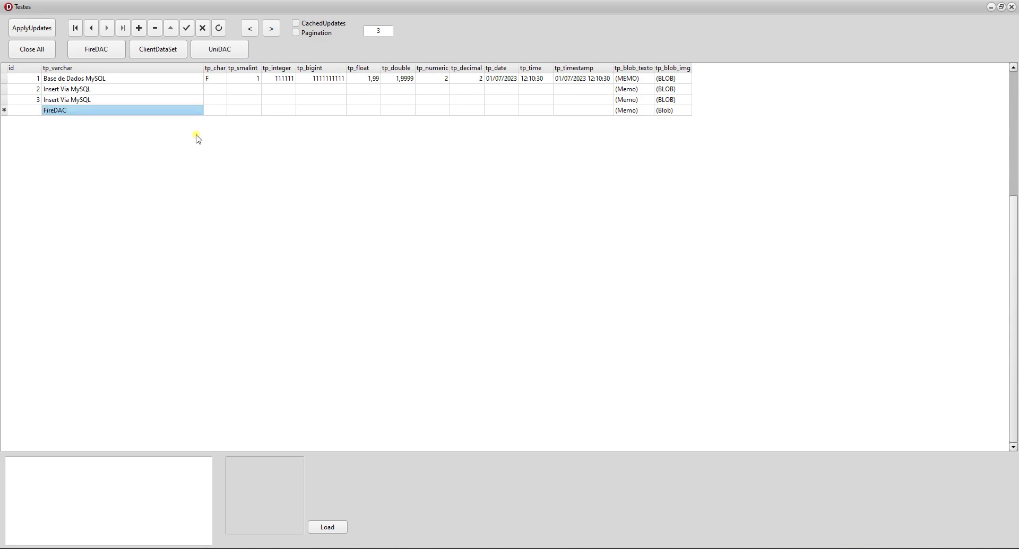
key("Tab")
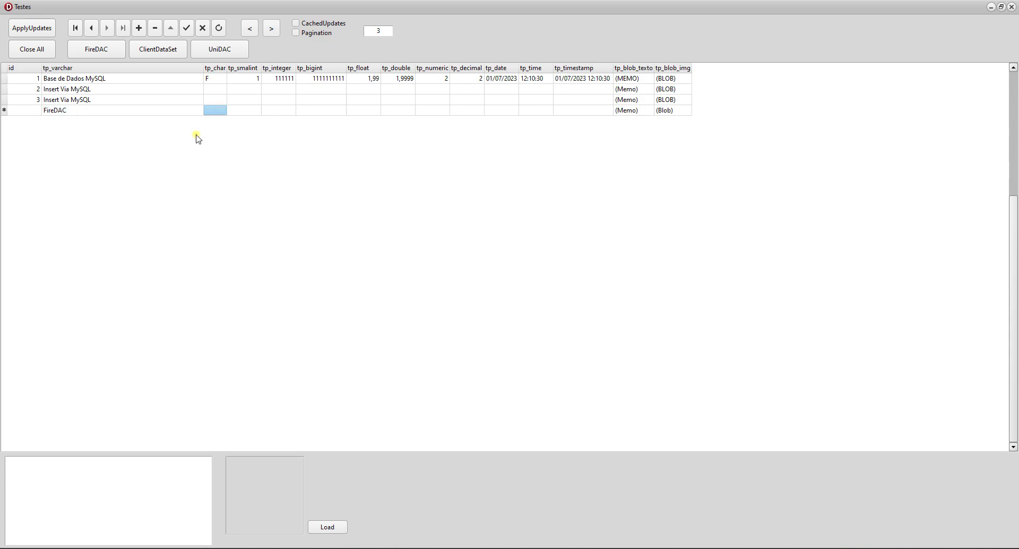
left_click(328, 527)
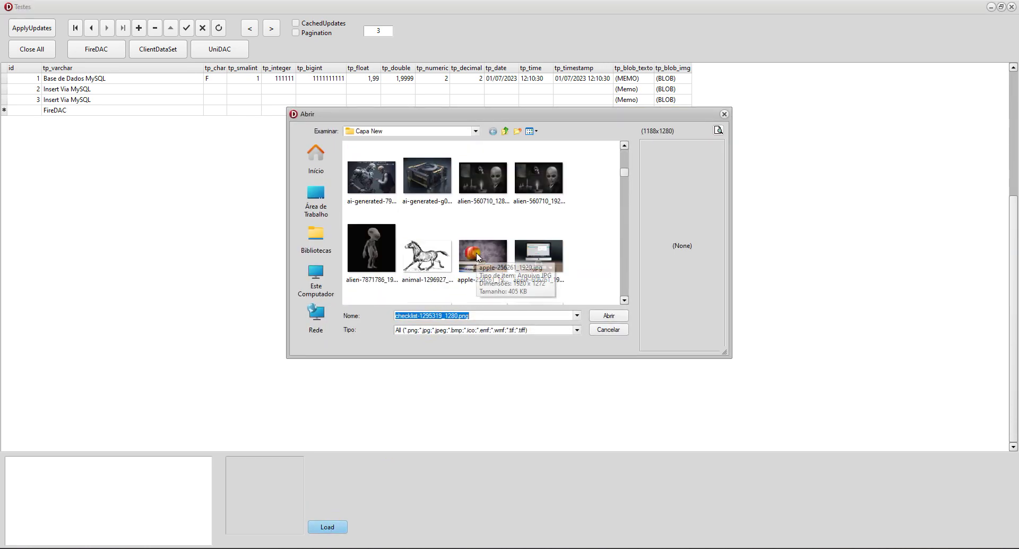
Step: Load pencil-37254_1280.png from the Abrir dialog into the record's image field and post it
scroll(476, 257, "down", 8)
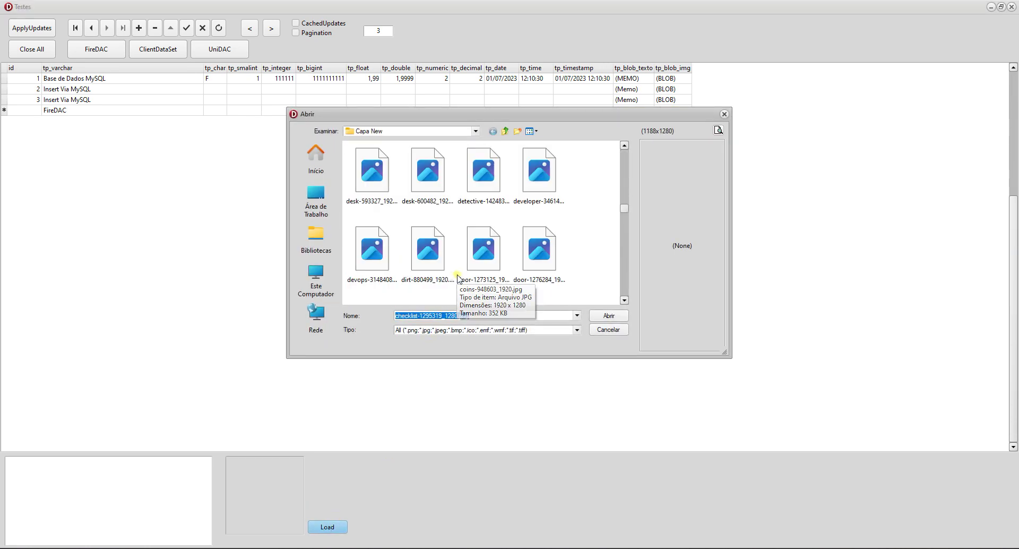
scroll(459, 279, "down", 5)
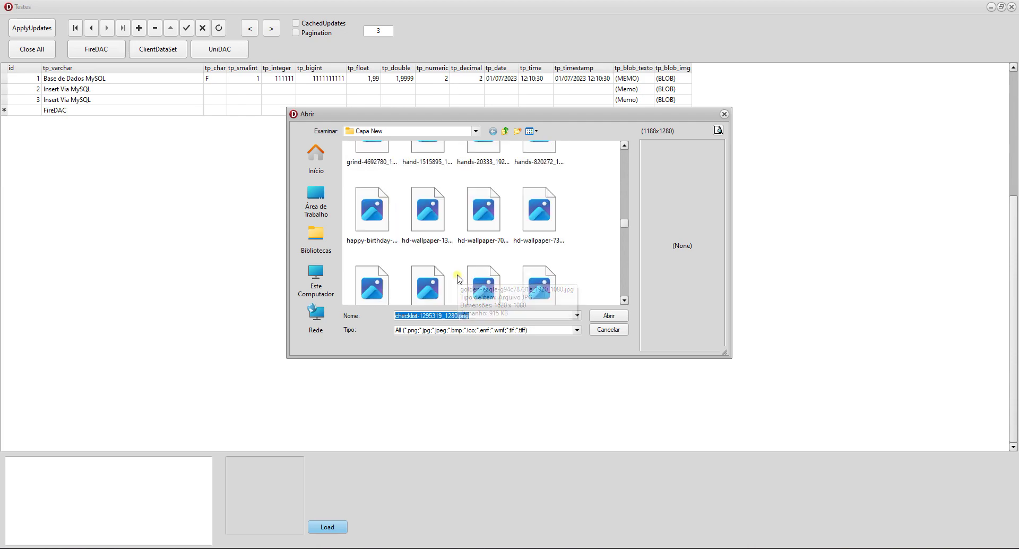
scroll(459, 278, "down", 5)
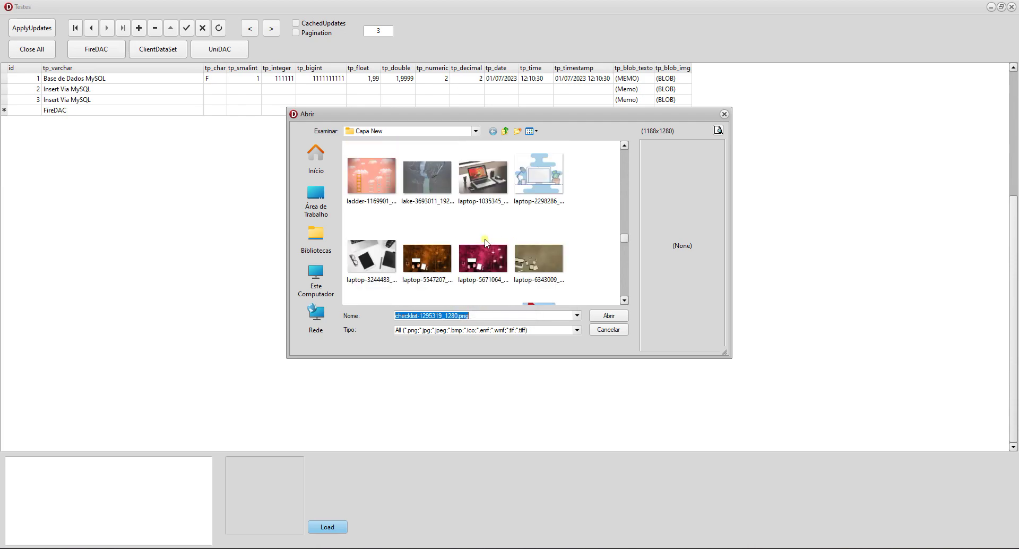
scroll(486, 243, "up", 10)
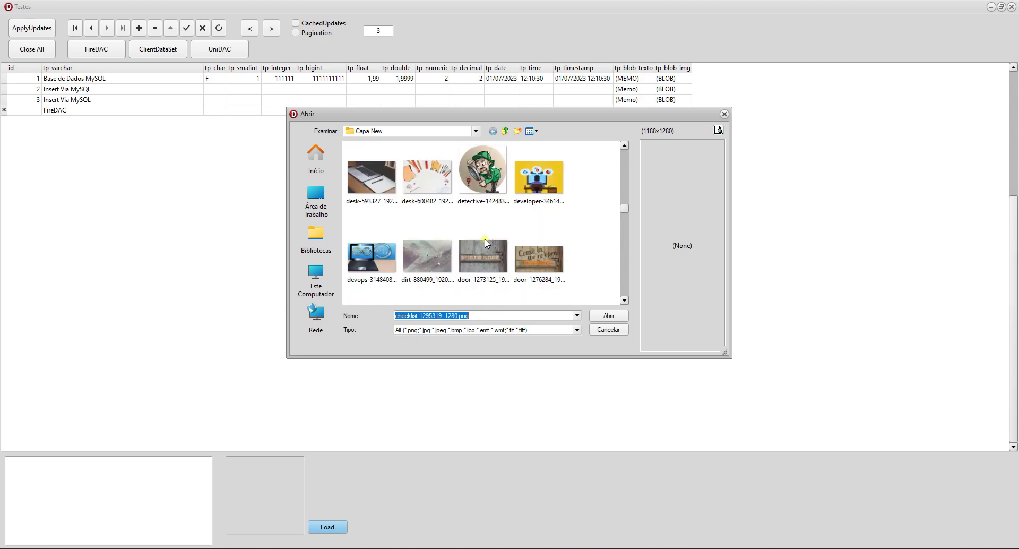
scroll(487, 243, "down", 12)
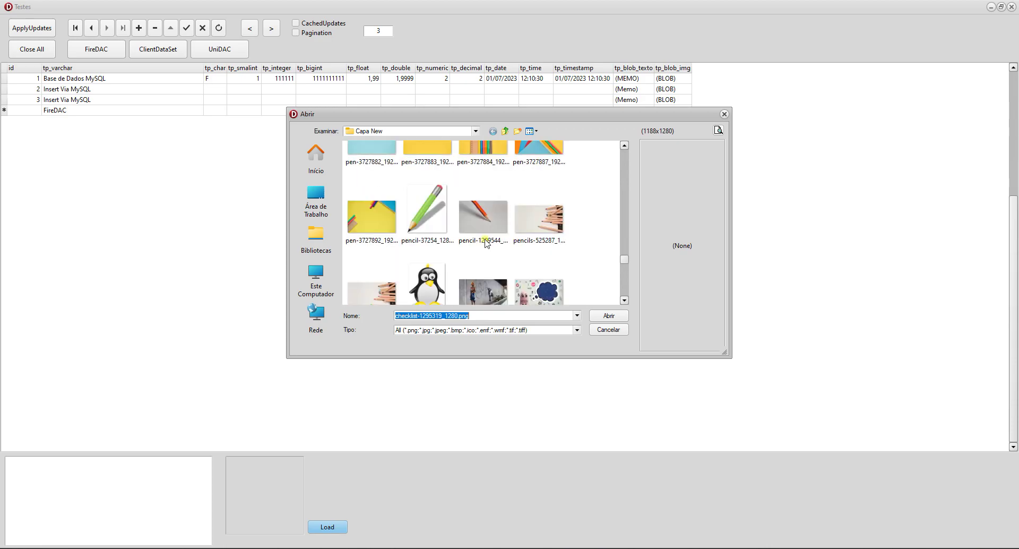
scroll(487, 243, "down", 5)
scroll(485, 242, "up", 8)
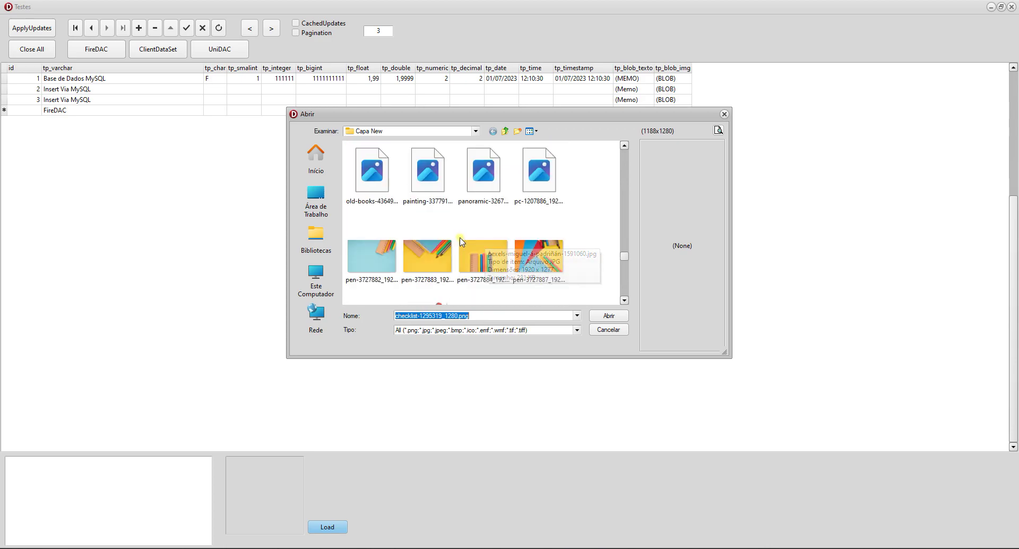
scroll(461, 242, "up", 4)
scroll(461, 242, "down", 8)
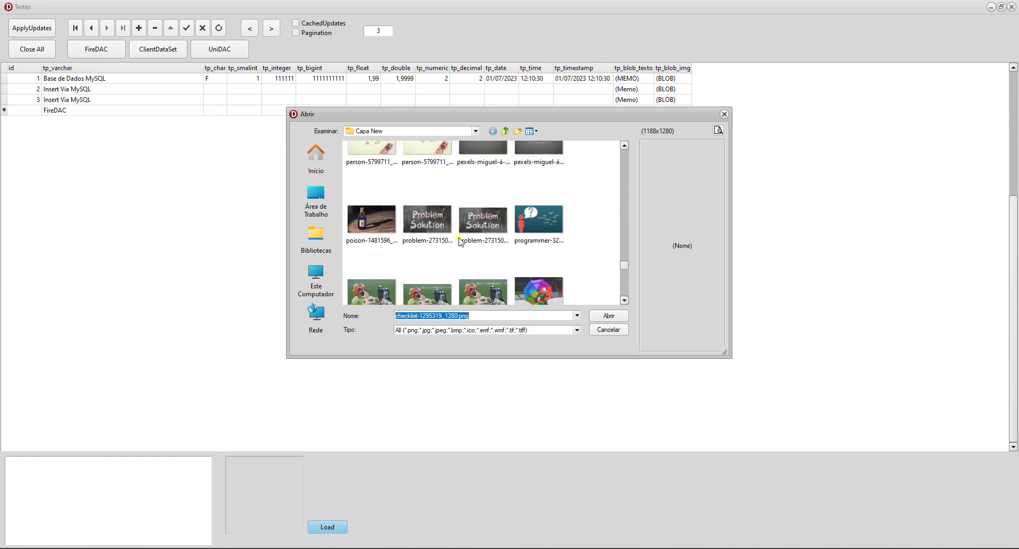
scroll(460, 242, "down", 6)
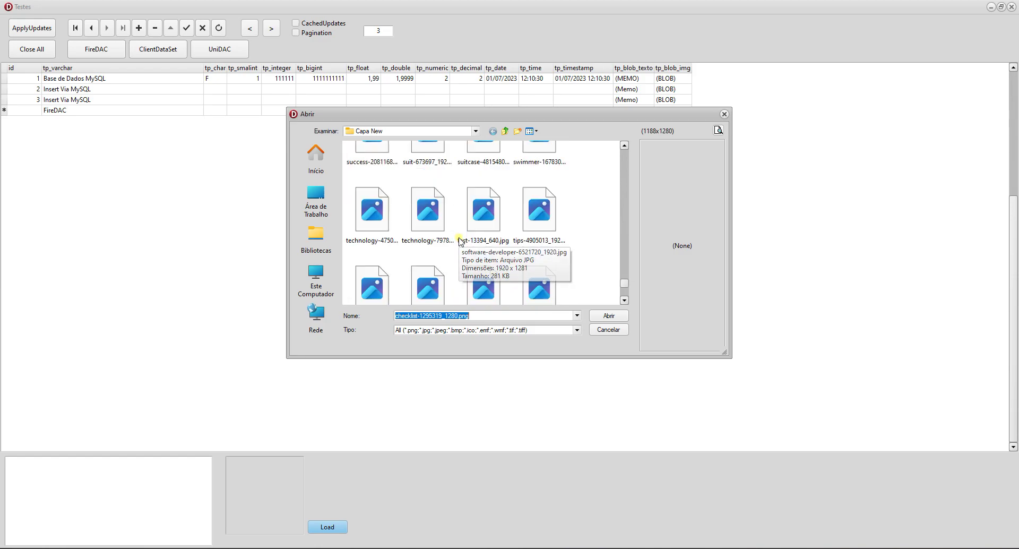
scroll(461, 242, "down", 5)
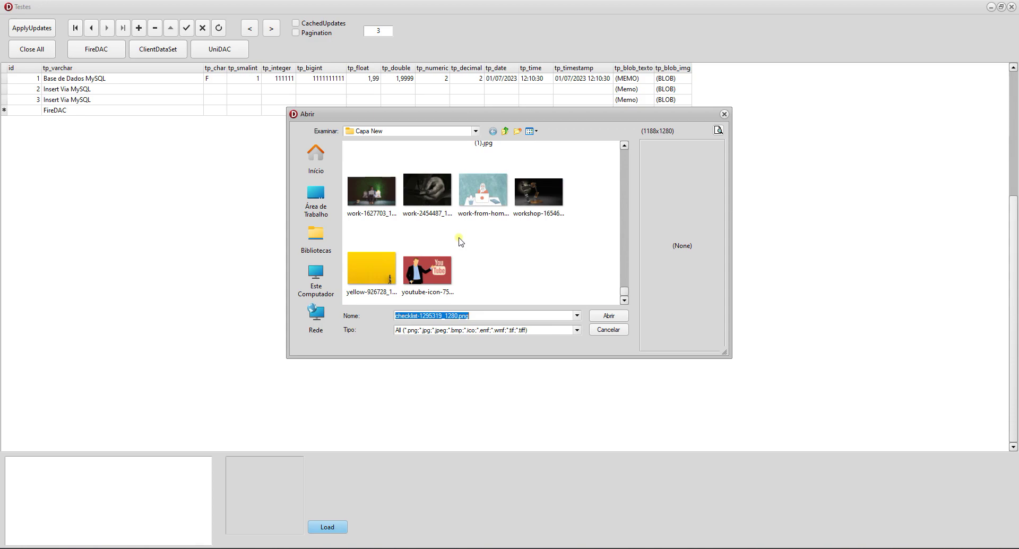
scroll(461, 241, "up", 10)
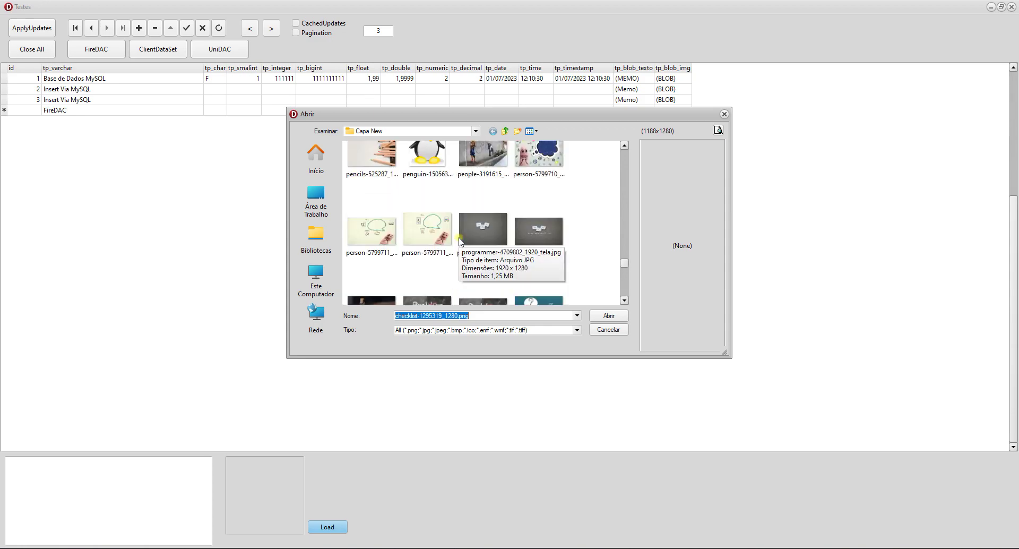
scroll(461, 242, "up", 3)
left_click(427, 290)
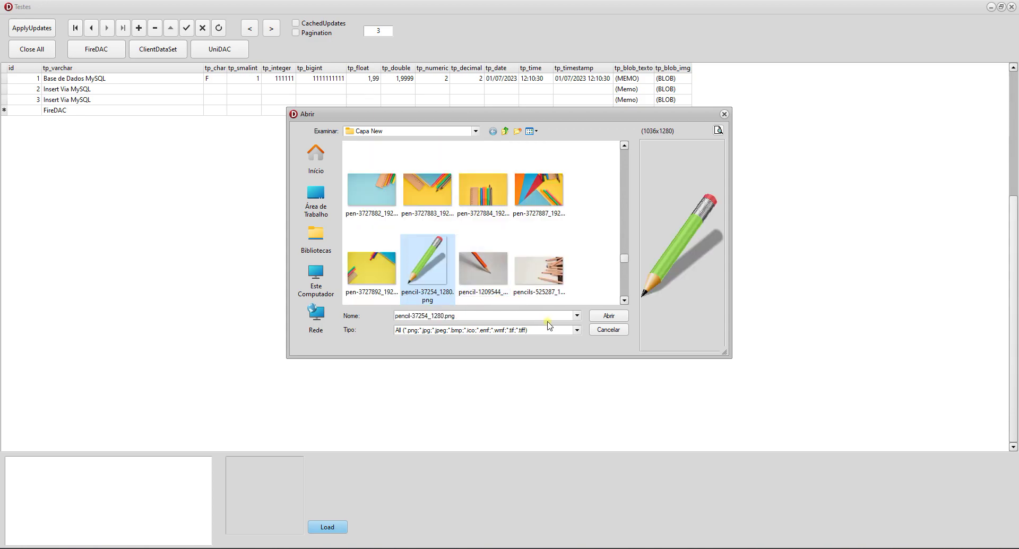
left_click(609, 316)
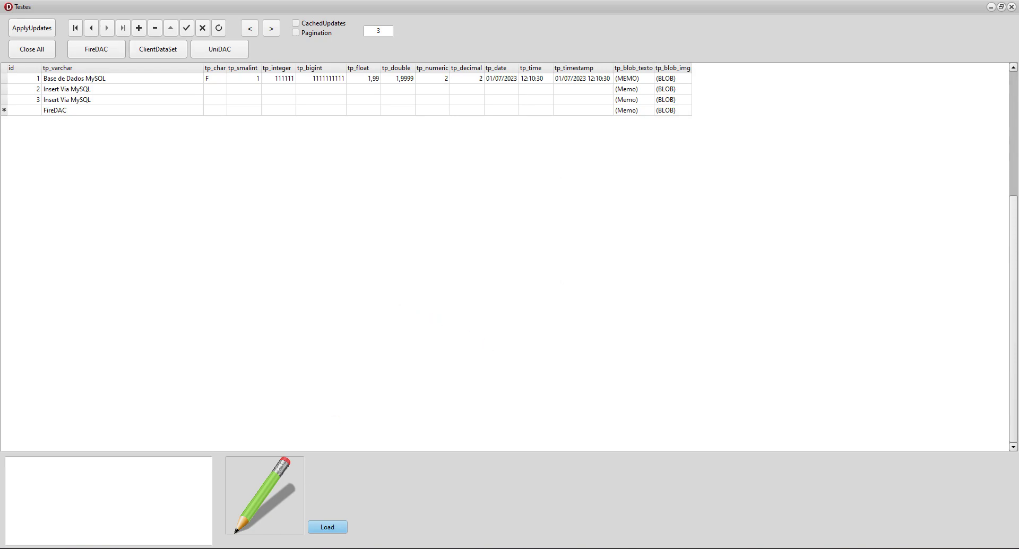
left_click(187, 28)
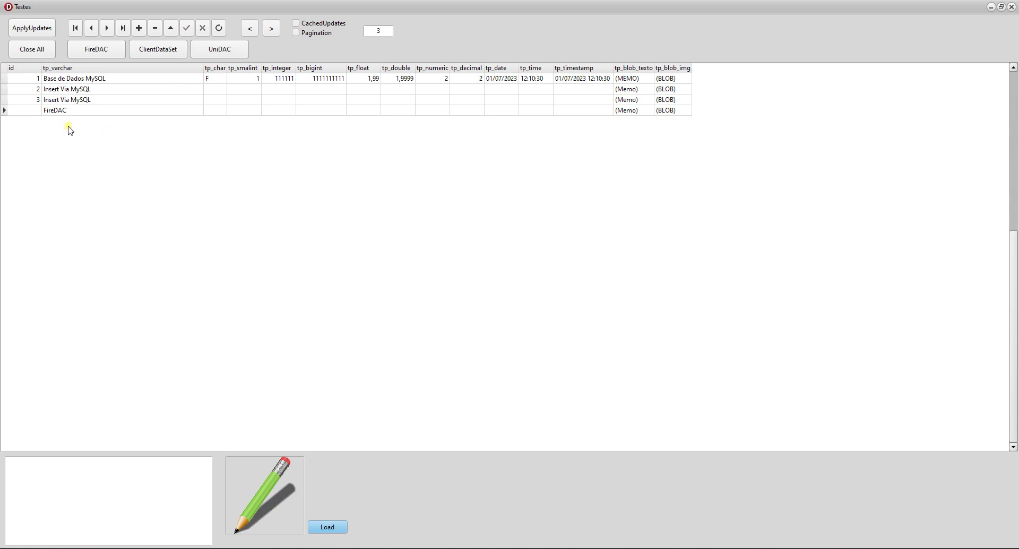
Step: Reload the table through FireDAC, then ClientDataSet, checking the FireDAC record each time
left_click(40, 53)
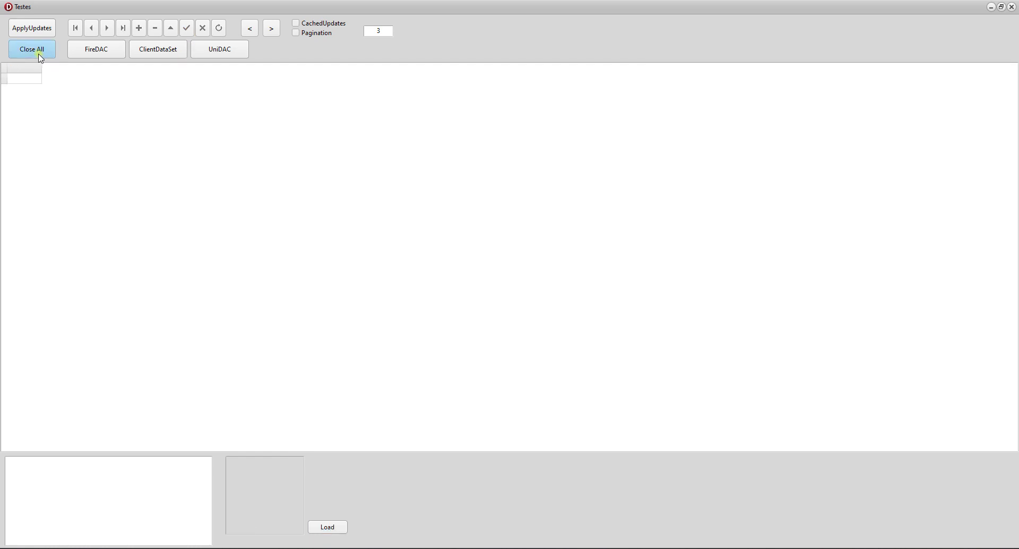
left_click(99, 59)
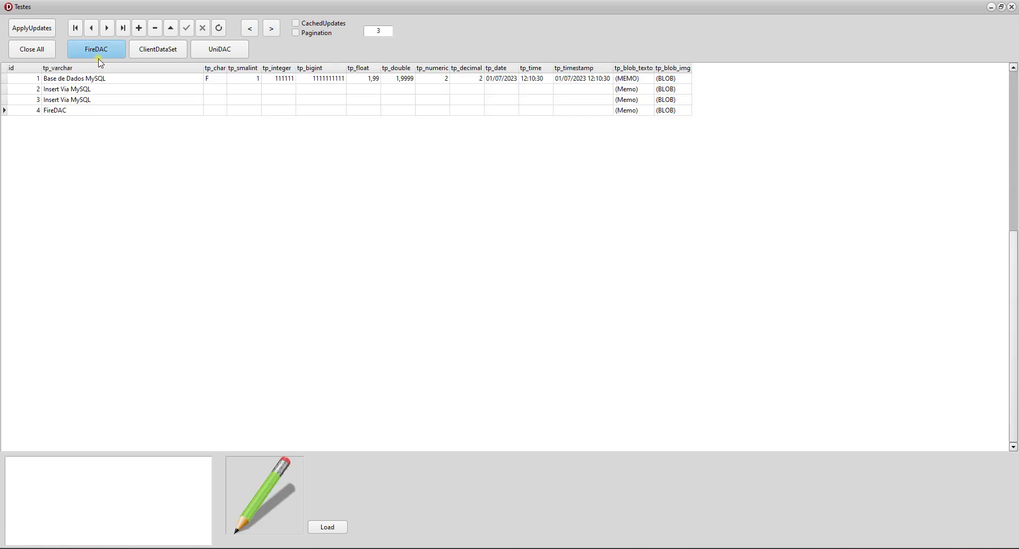
left_click(72, 112)
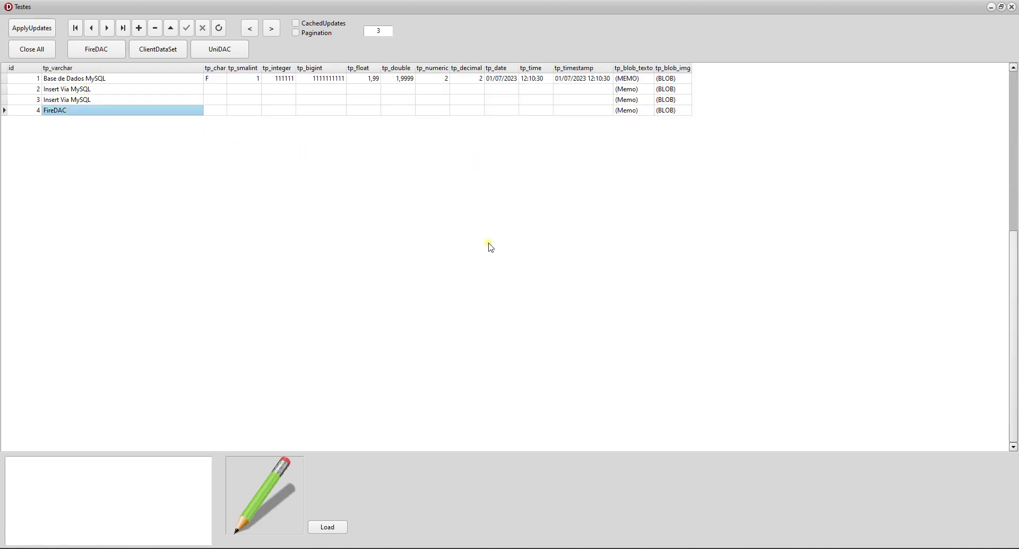
left_click(33, 51)
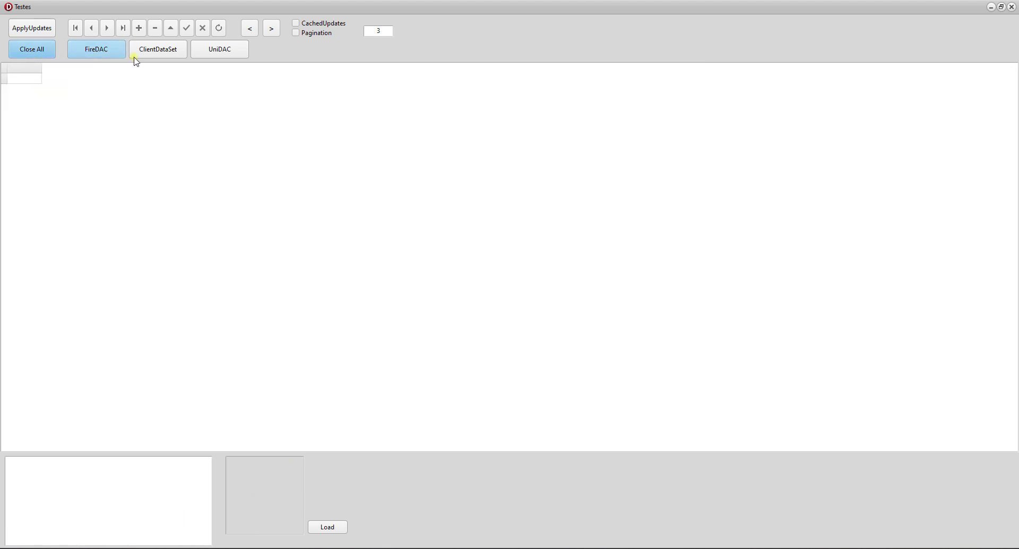
left_click(158, 51)
left_click(92, 113)
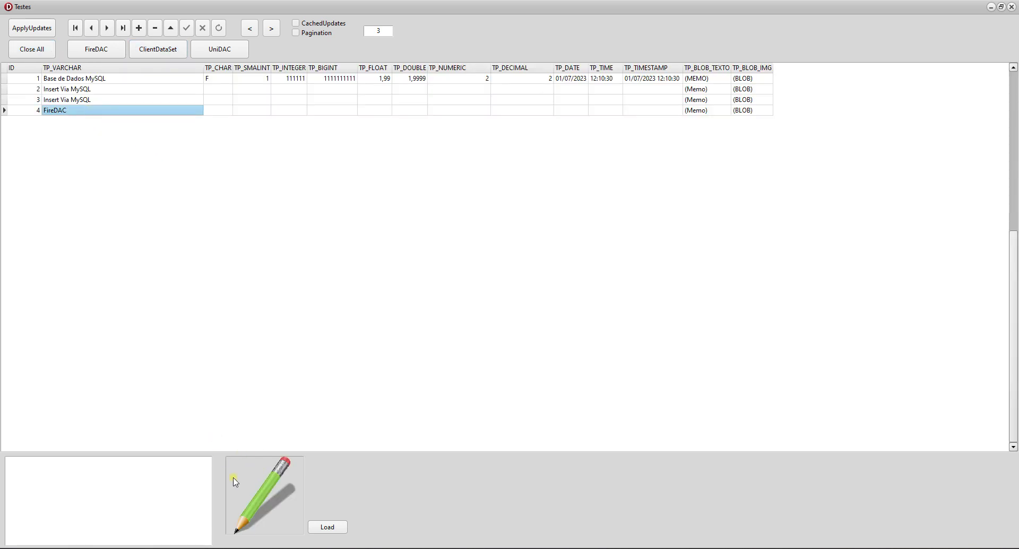
Step: Reload through UniDAC and check the FireDAC record, then records 3 and 2
left_click(33, 48)
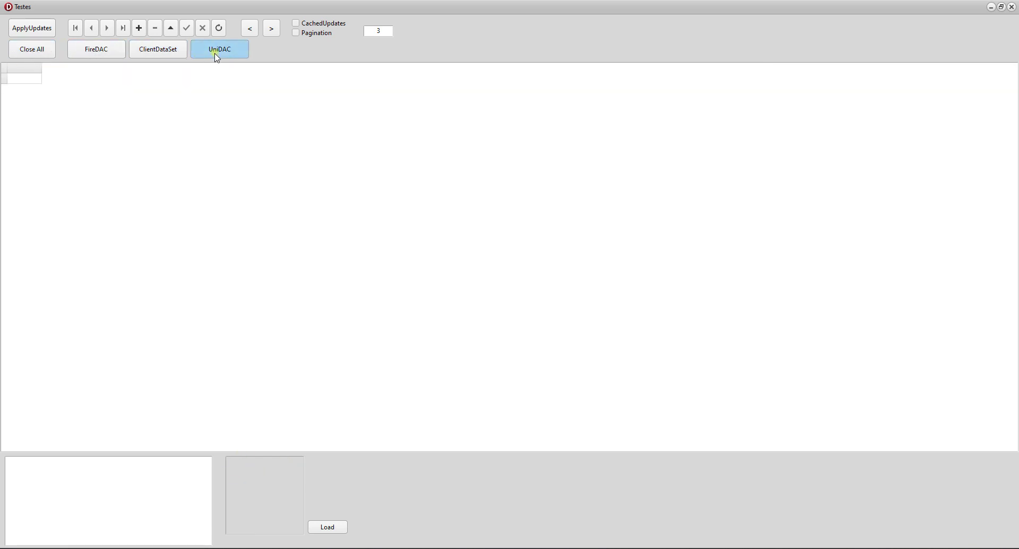
left_click(217, 53)
left_click(139, 111)
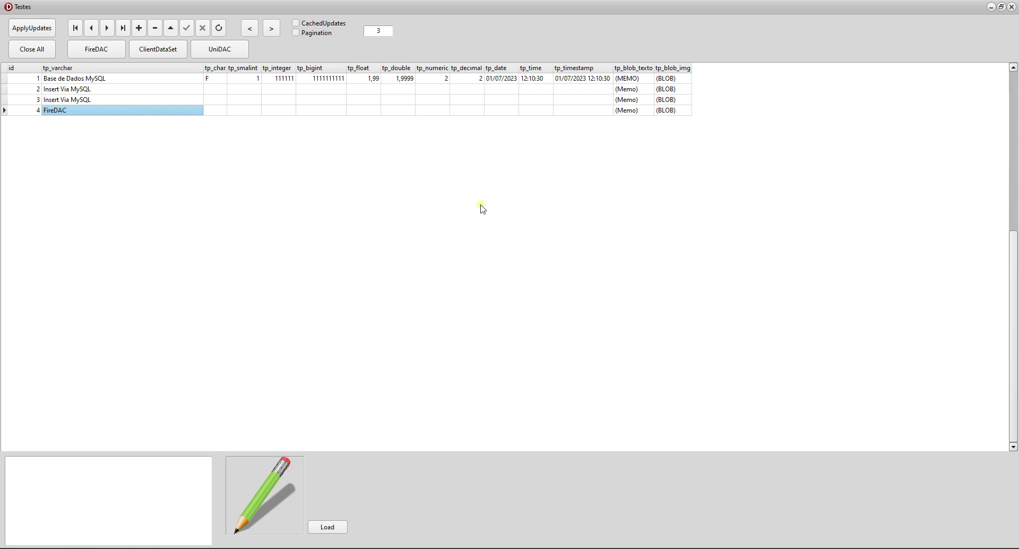
left_click(114, 99)
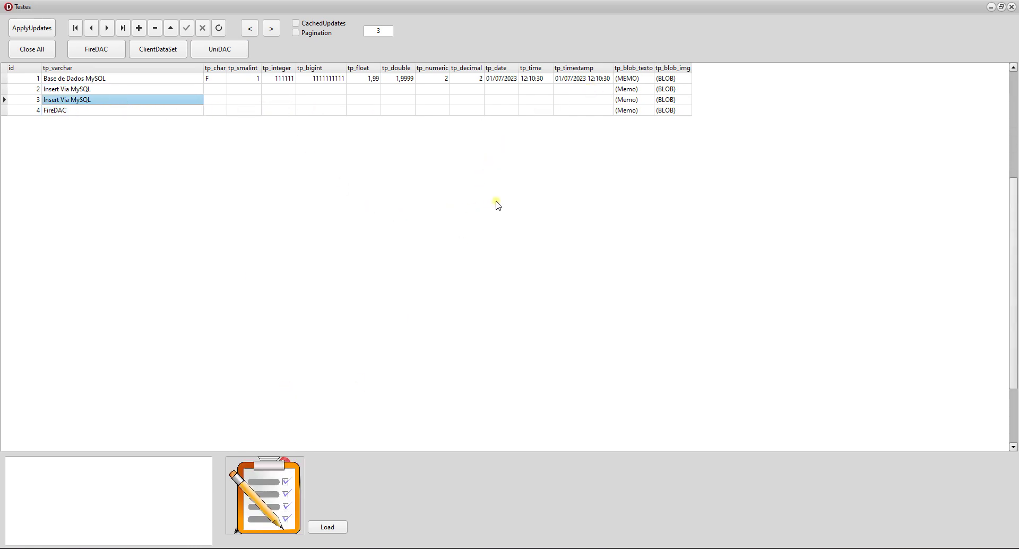
left_click(89, 89)
left_click(91, 101)
Step: Clear and reload through FireDAC, close all datasets, and bring up the Server HcComponente window
left_click(158, 48)
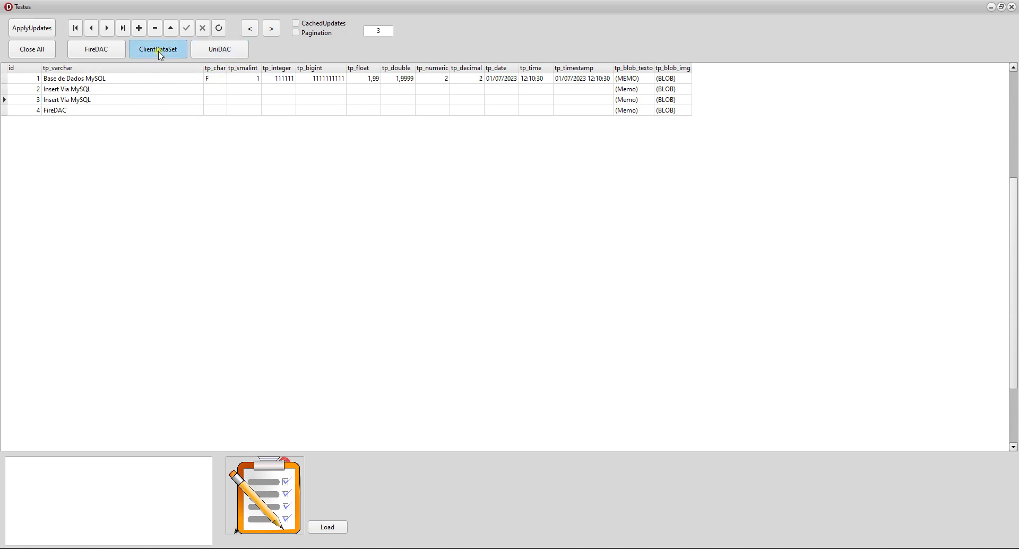
left_click(100, 50)
left_click(33, 51)
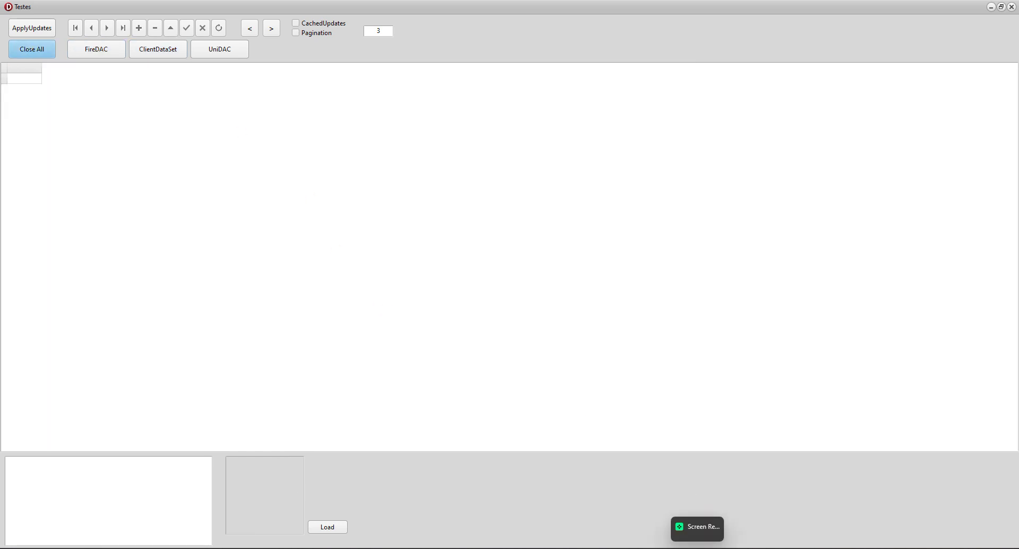
left_click(668, 540)
Step: Stop the server and set its config to port 5432, engine FireDAC, SGDB Postgres
left_click(402, 217)
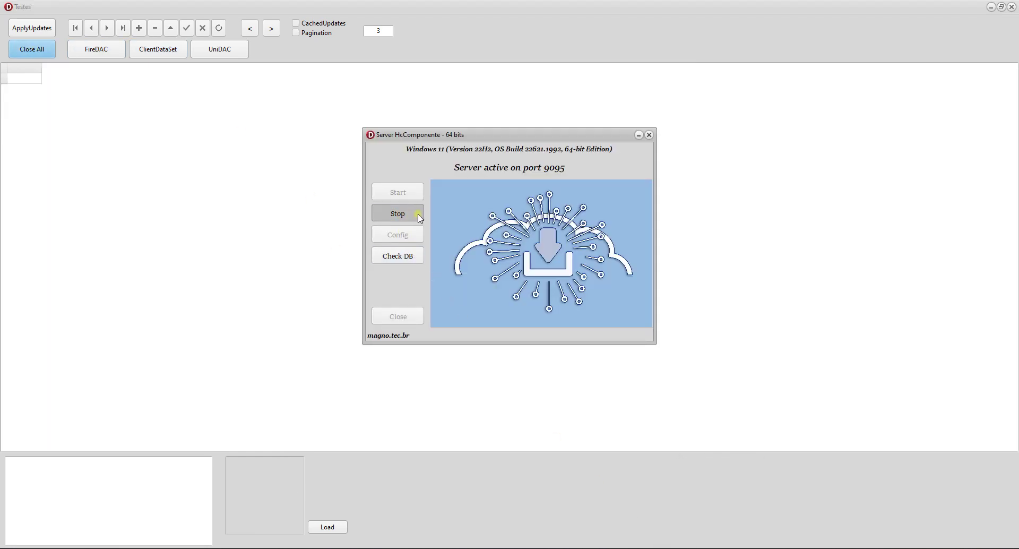
left_click(399, 235)
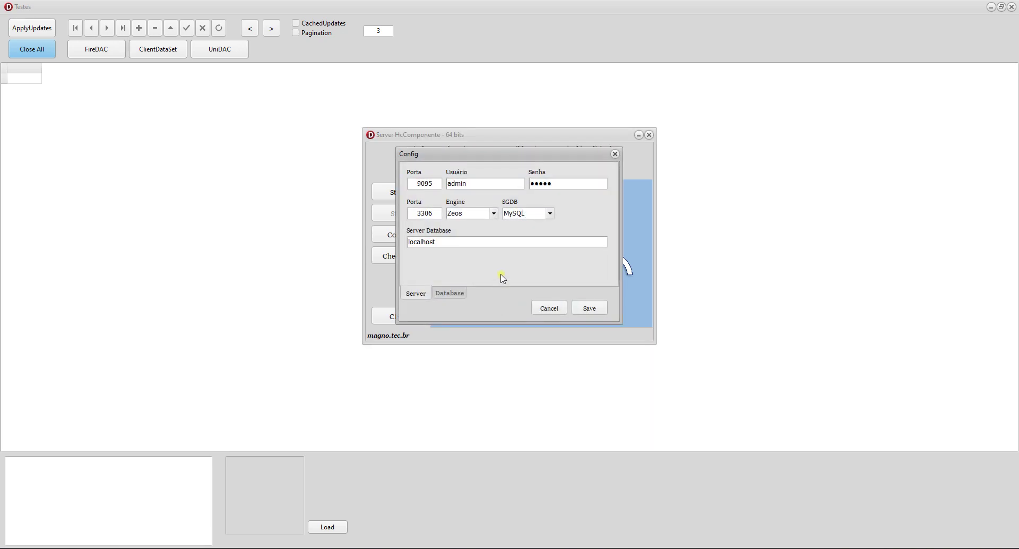
left_click_drag(439, 215, 360, 218)
type("5432")
left_click(495, 215)
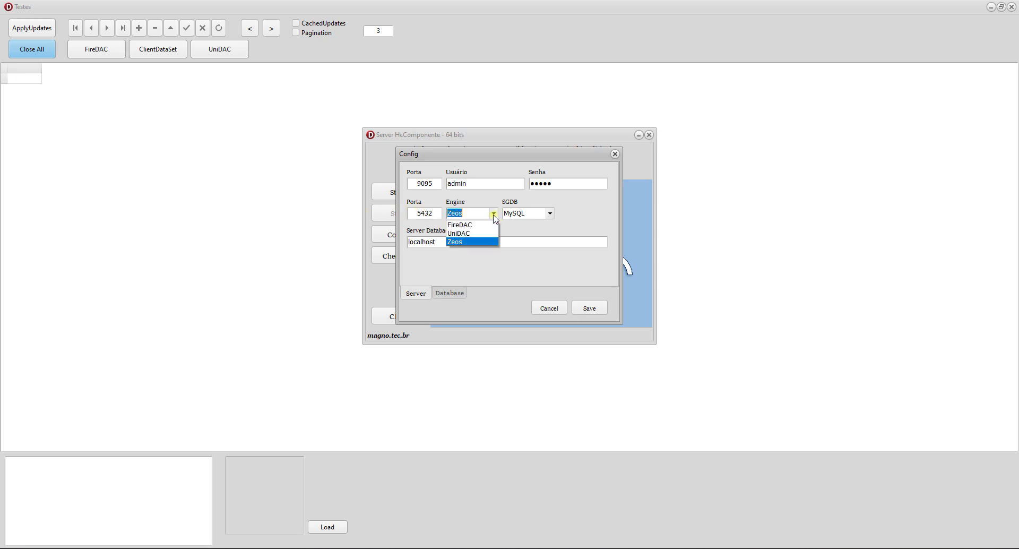
left_click(470, 227)
left_click(550, 214)
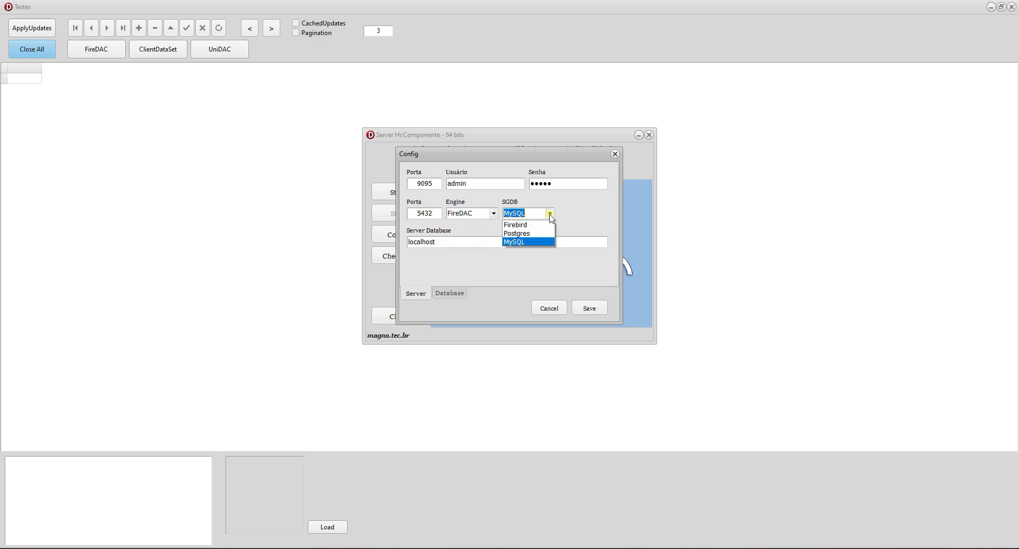
left_click(532, 234)
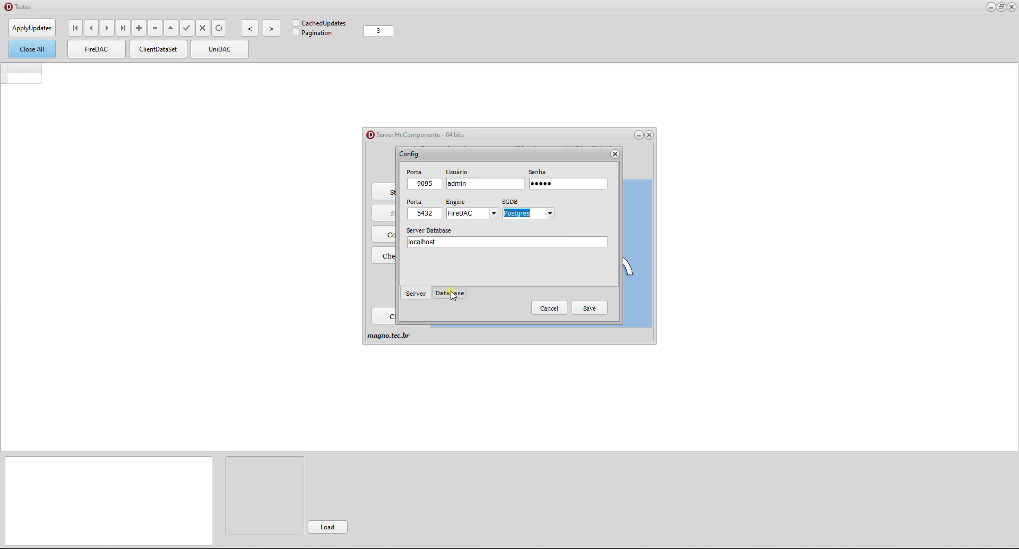
Step: Enter the database login for db_teste on the Database tab, save, and run Check DB
left_click(451, 293)
key("Tab")
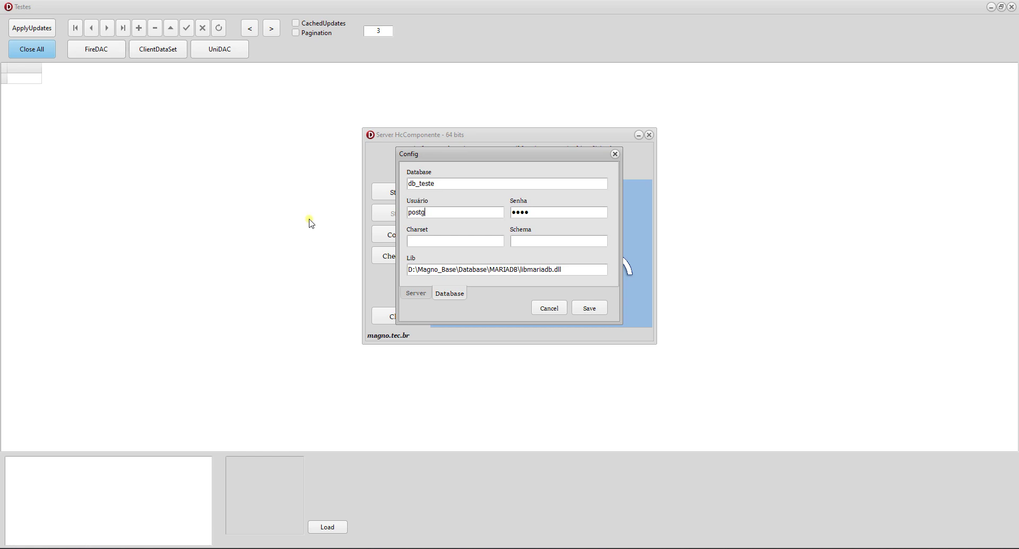
key("Tab")
type("po")
double_click(451, 179)
left_click(466, 274)
double_click(466, 274)
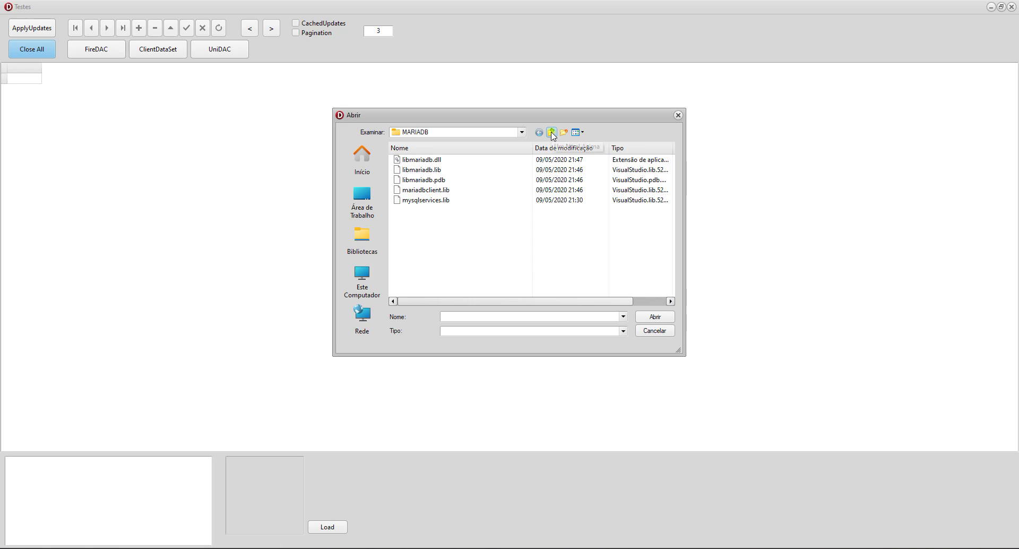
left_click(650, 331)
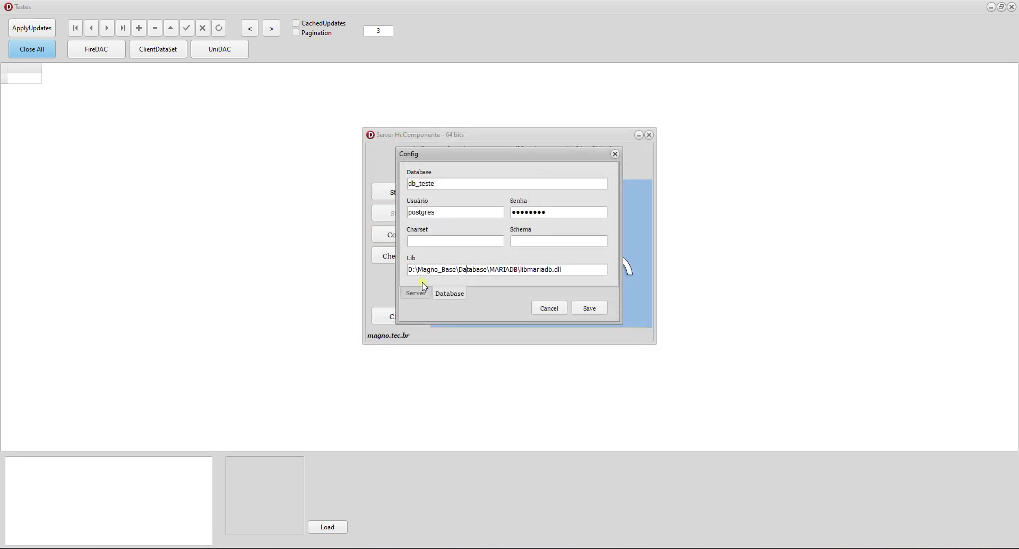
left_click_drag(560, 269, 360, 243)
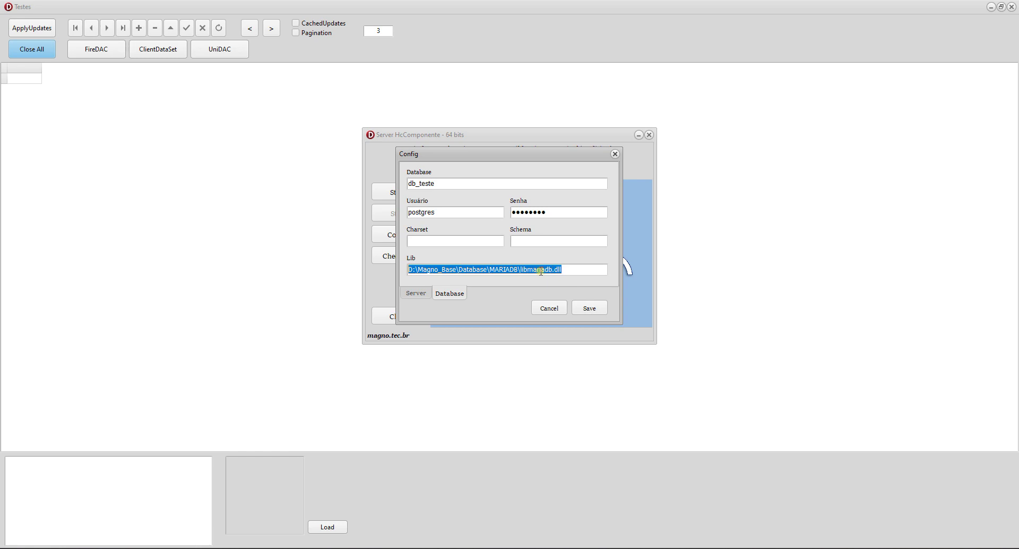
left_click(588, 307)
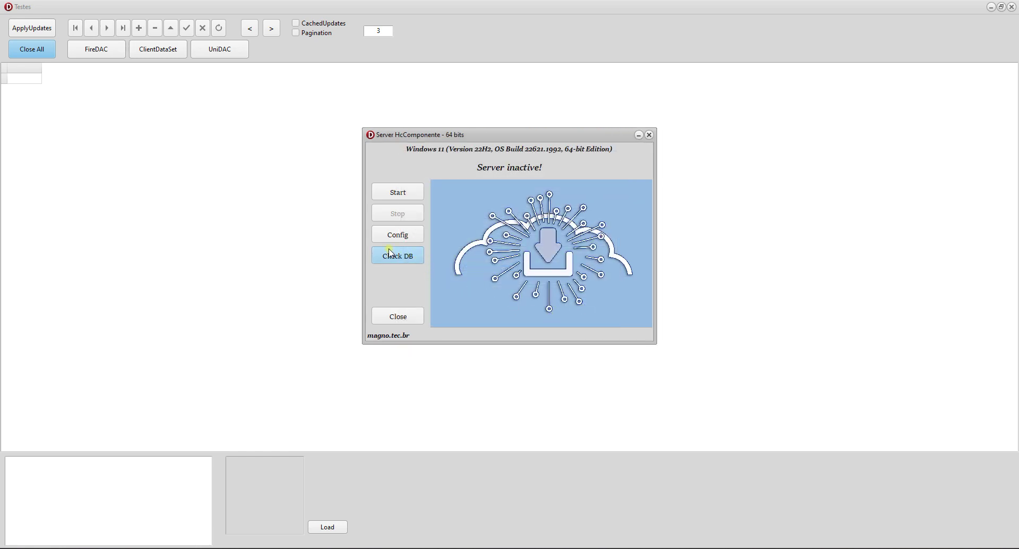
left_click(391, 254)
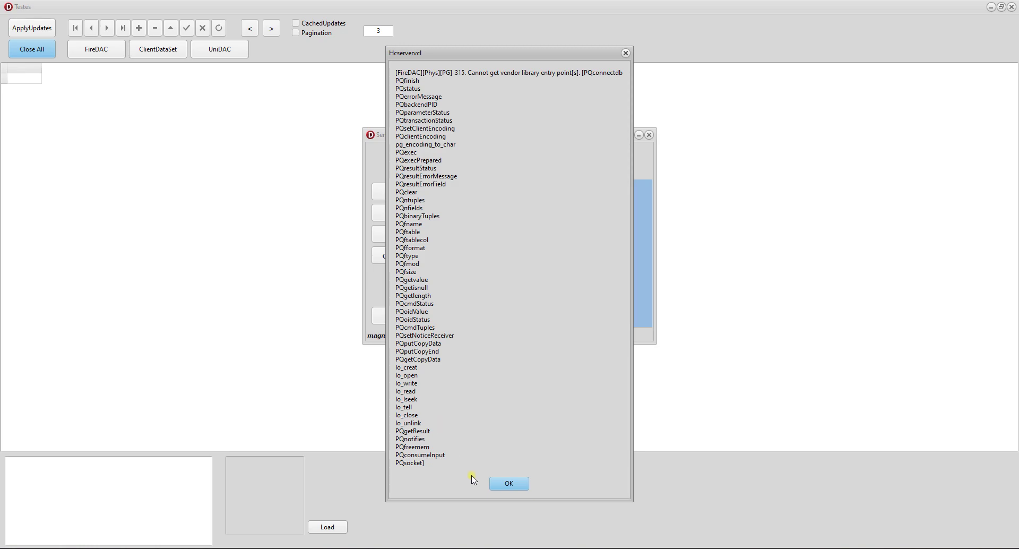
Step: Dismiss the PG-315 error, restart the server, and retry the Testes FireDAC load, which errors again
left_click(509, 484)
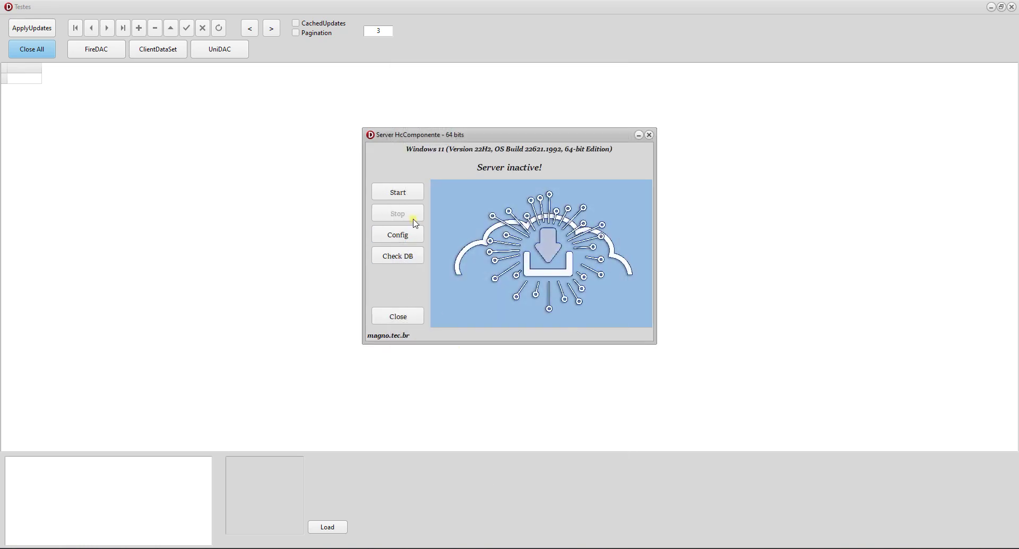
left_click(398, 192)
left_click(175, 237)
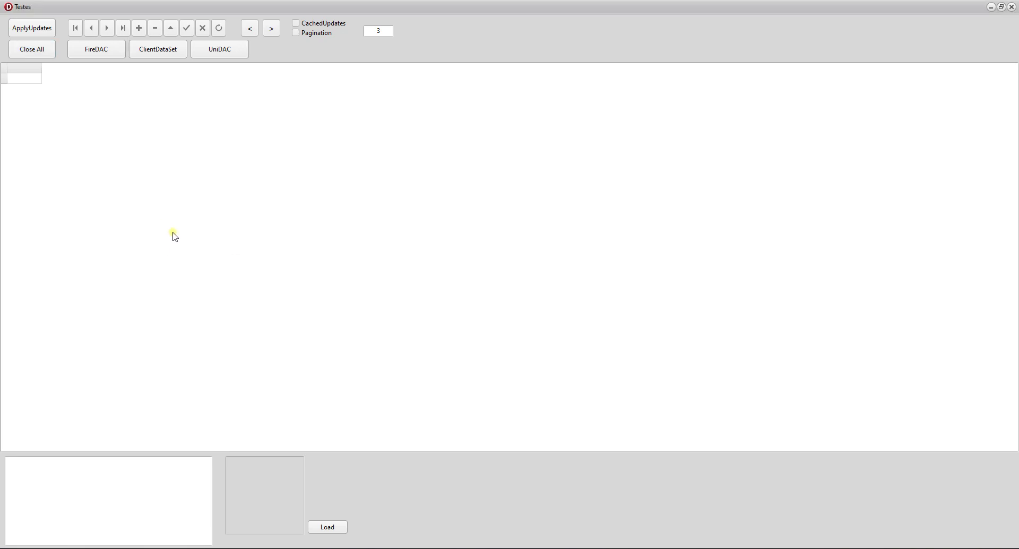
left_click(96, 49)
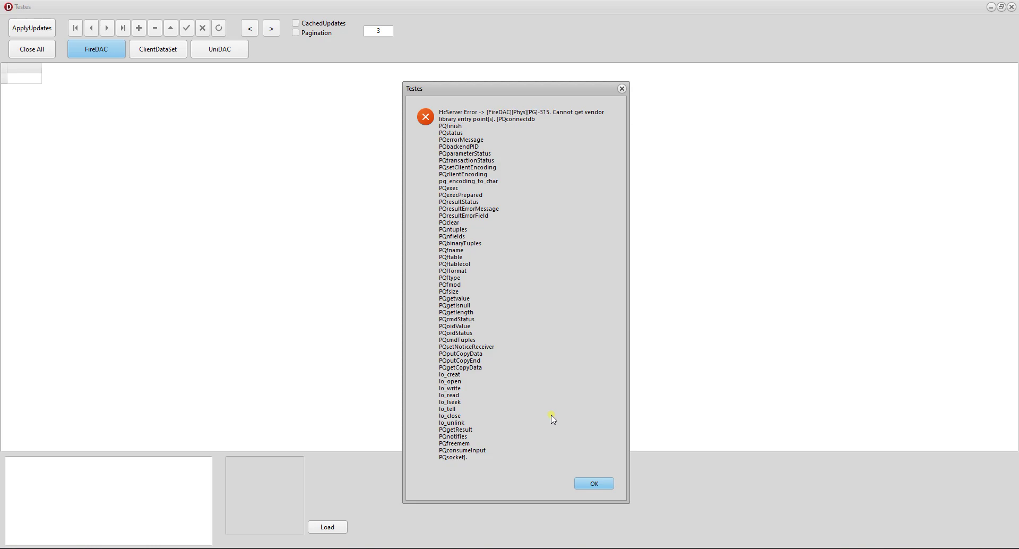
left_click(593, 485)
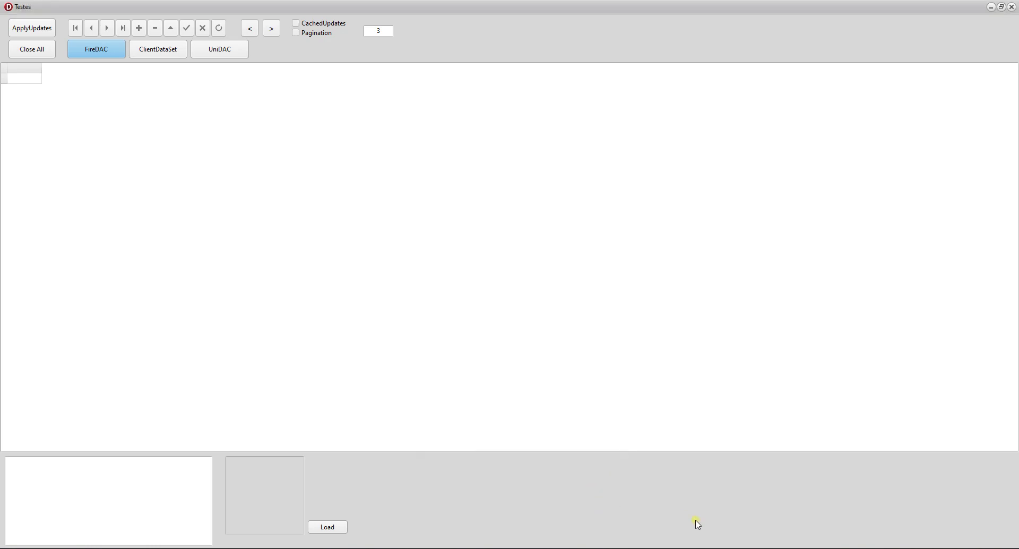
left_click(722, 510)
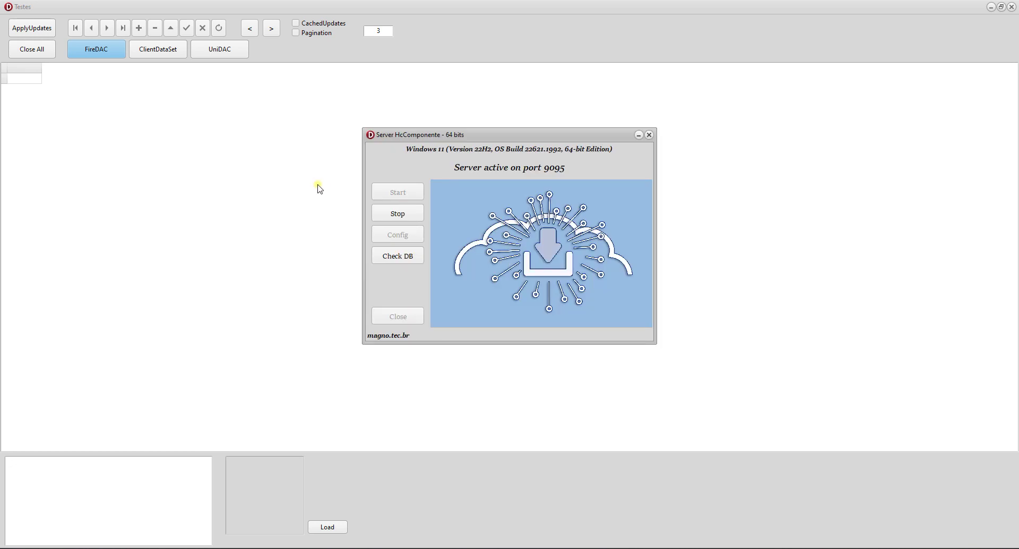
Step: Stop the server and set its client library to PGLIB64\Lib\libpq.dll
left_click(403, 223)
left_click(403, 234)
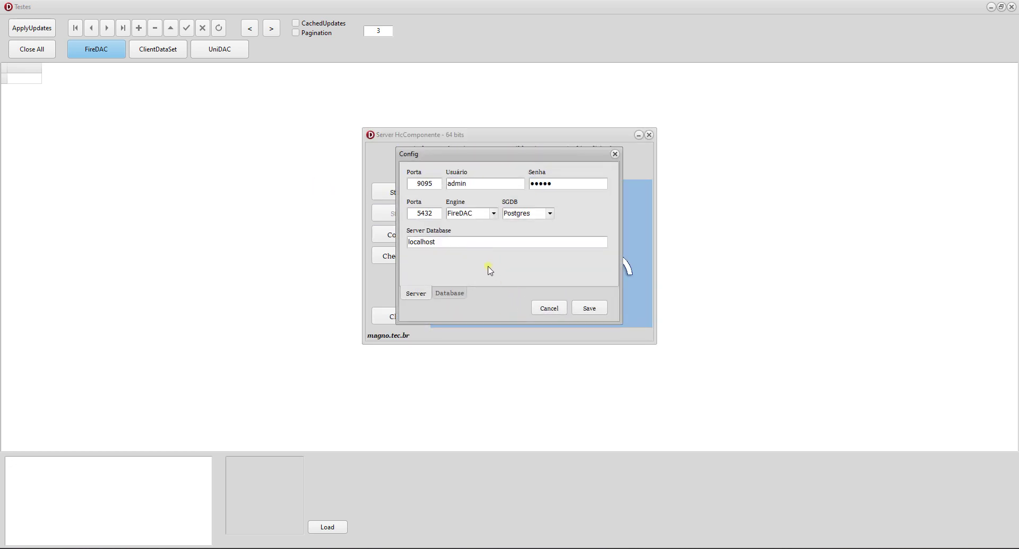
left_click(450, 293)
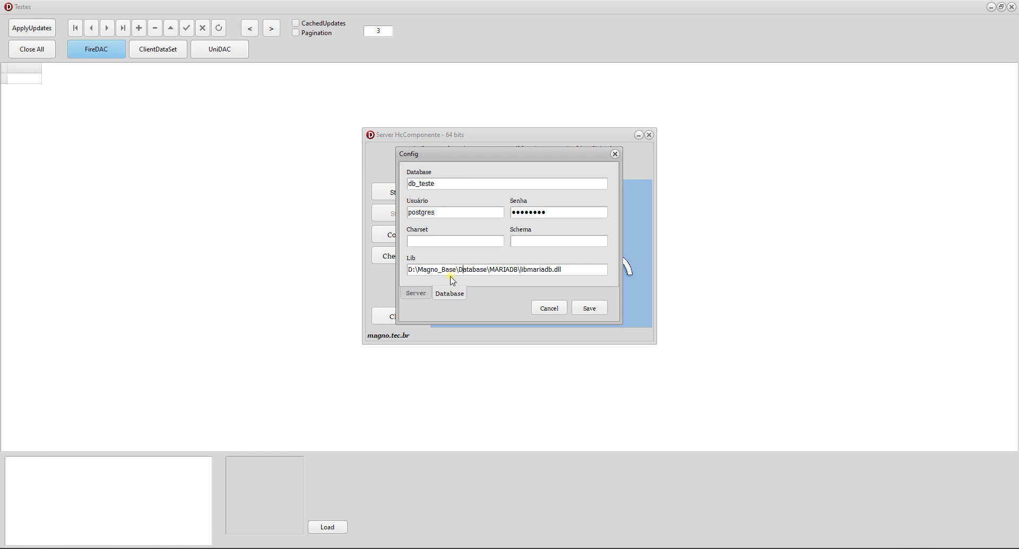
double_click(451, 273)
left_click(551, 132)
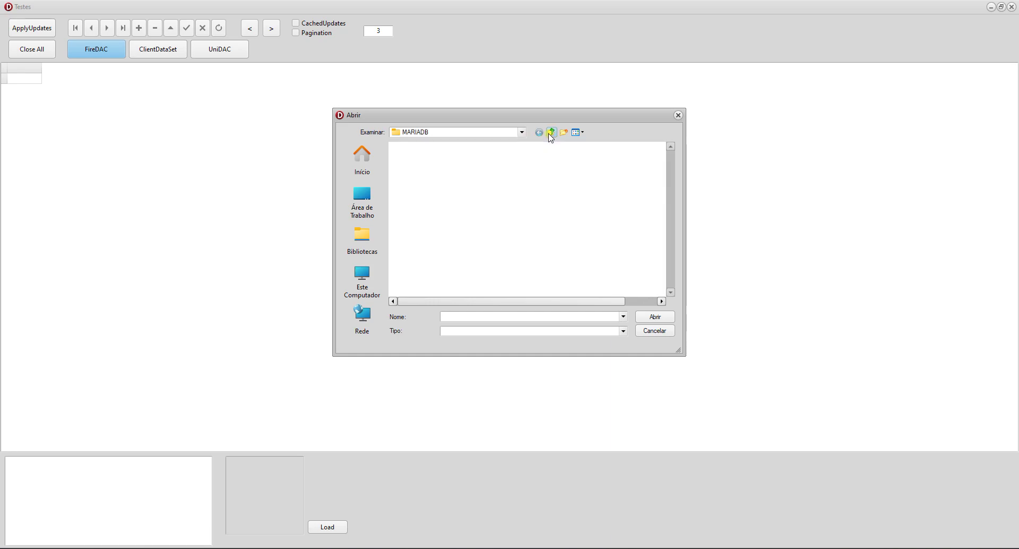
left_click(425, 212)
double_click(425, 211)
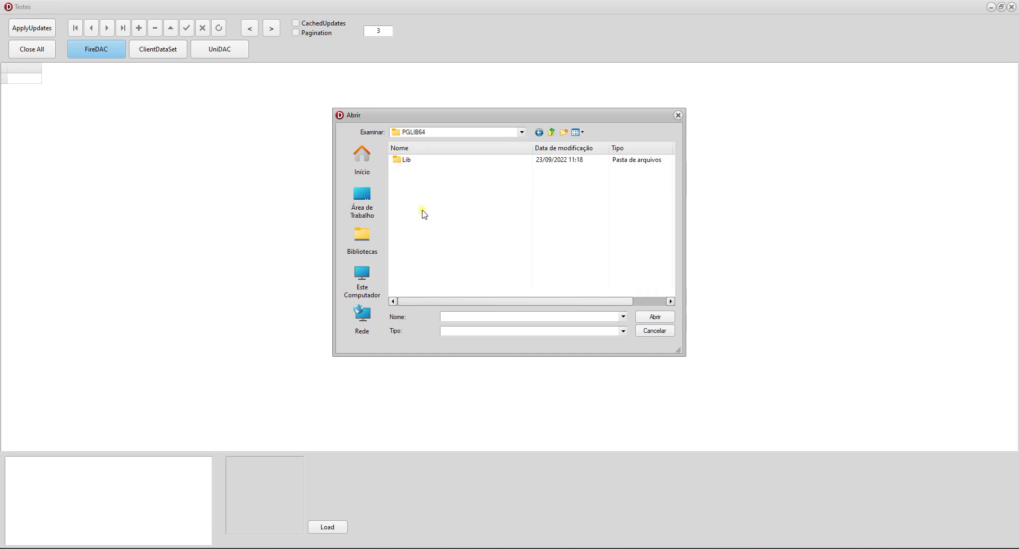
double_click(408, 160)
double_click(419, 190)
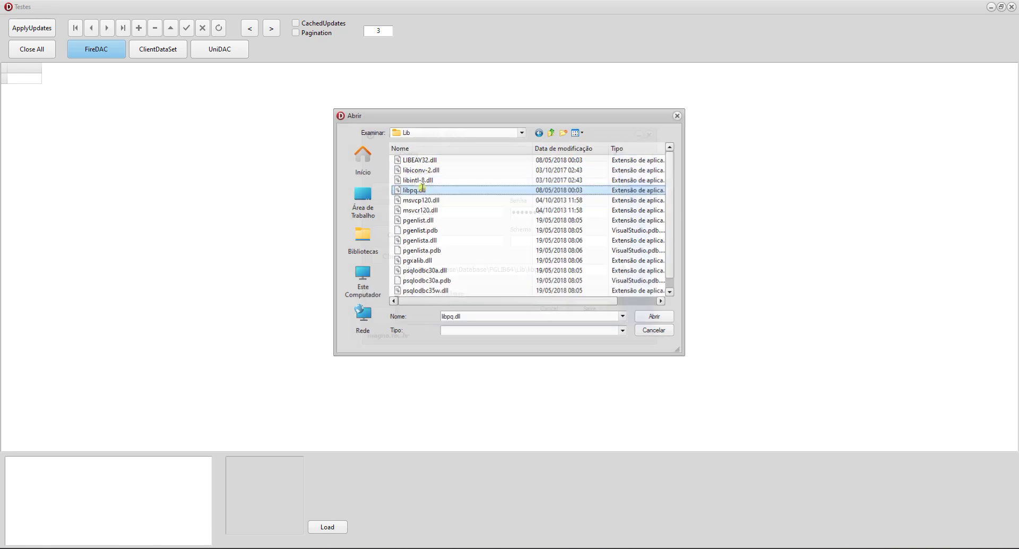
Step: Save the settings, pass Check DB, restart the server, and load the Testes grid through FireDAC
left_click(589, 309)
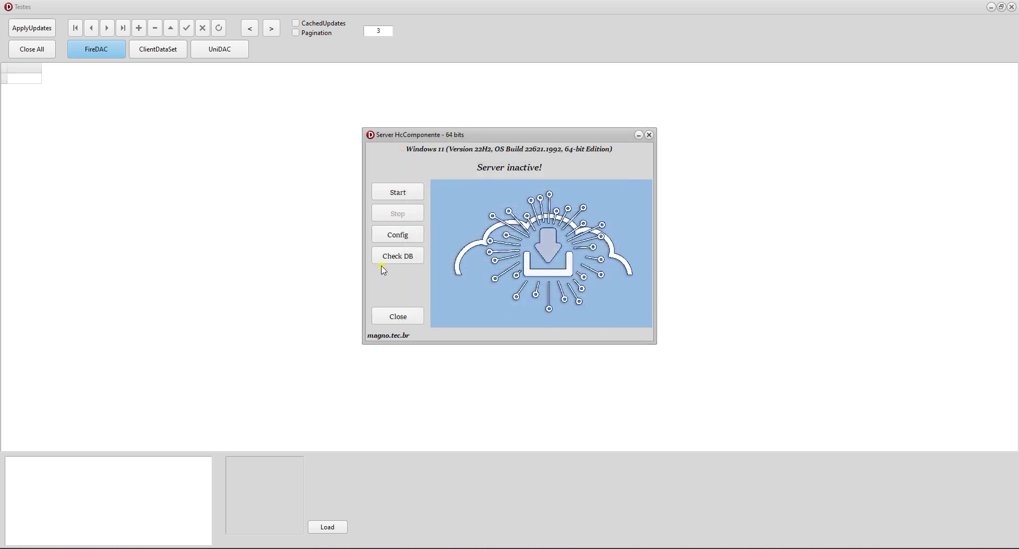
left_click(393, 256)
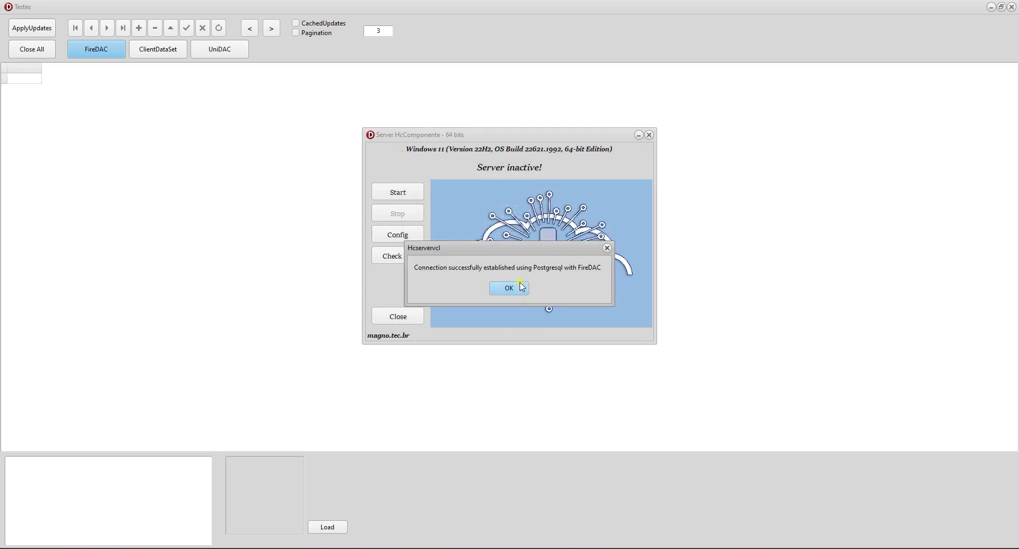
left_click(508, 287)
left_click(416, 194)
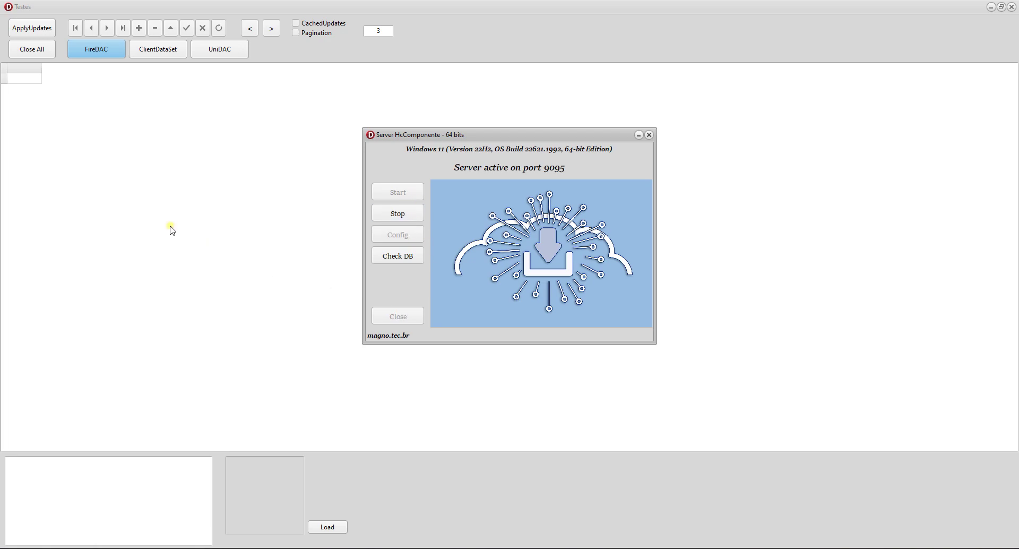
left_click(92, 51)
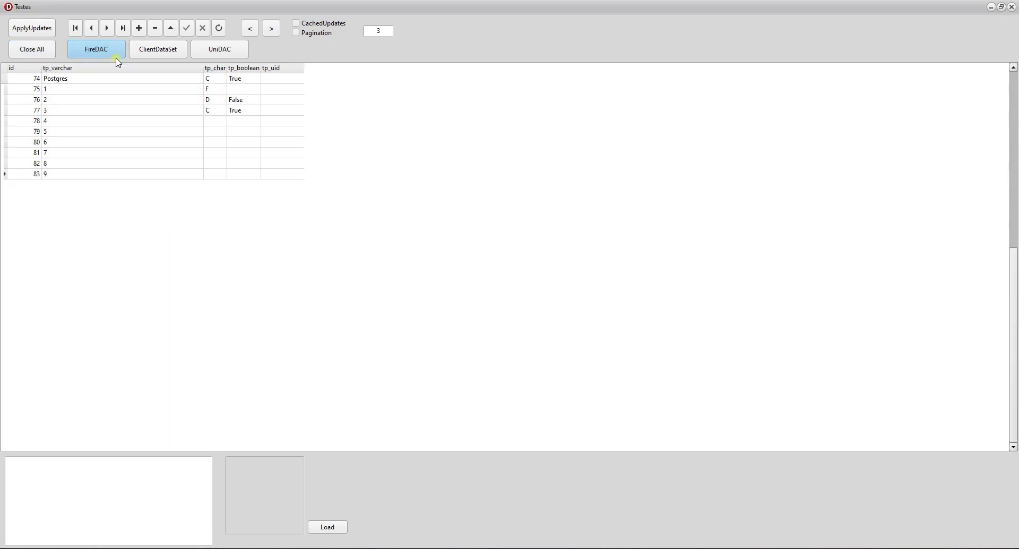
Step: Reload rows 74–83 through ClientDataSet and UniDAC, checking row 74's memo and image each time
left_click(92, 79)
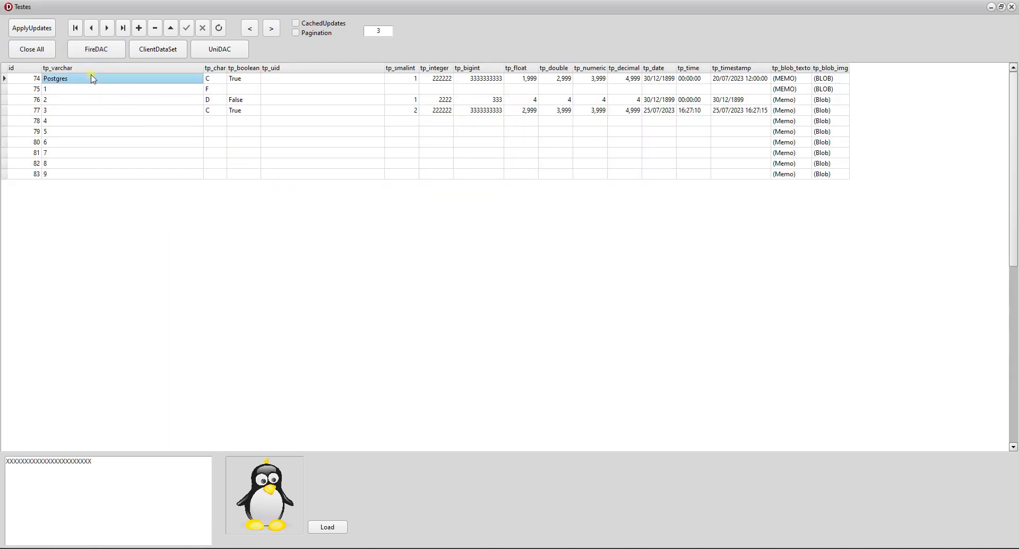
left_click(31, 48)
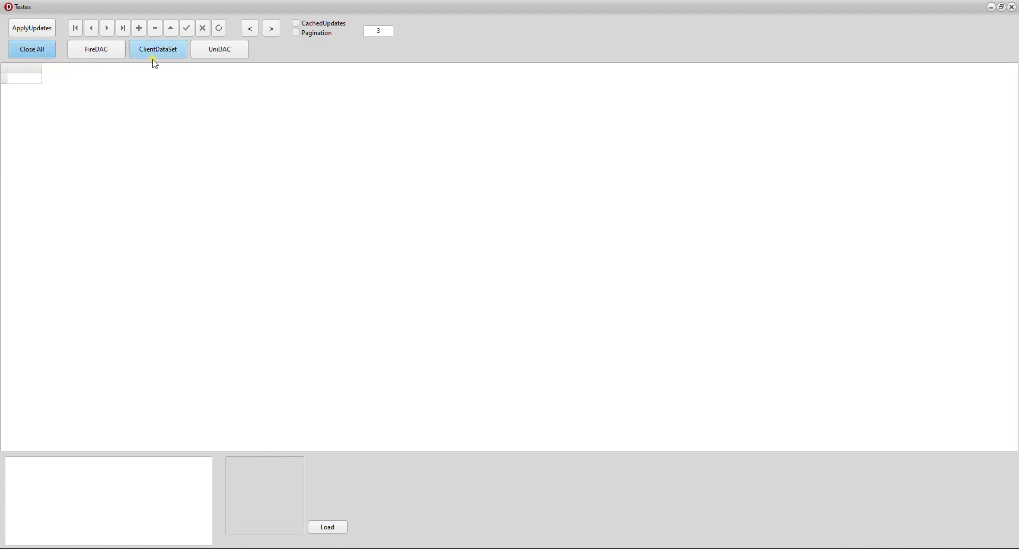
left_click(159, 50)
left_click(86, 80)
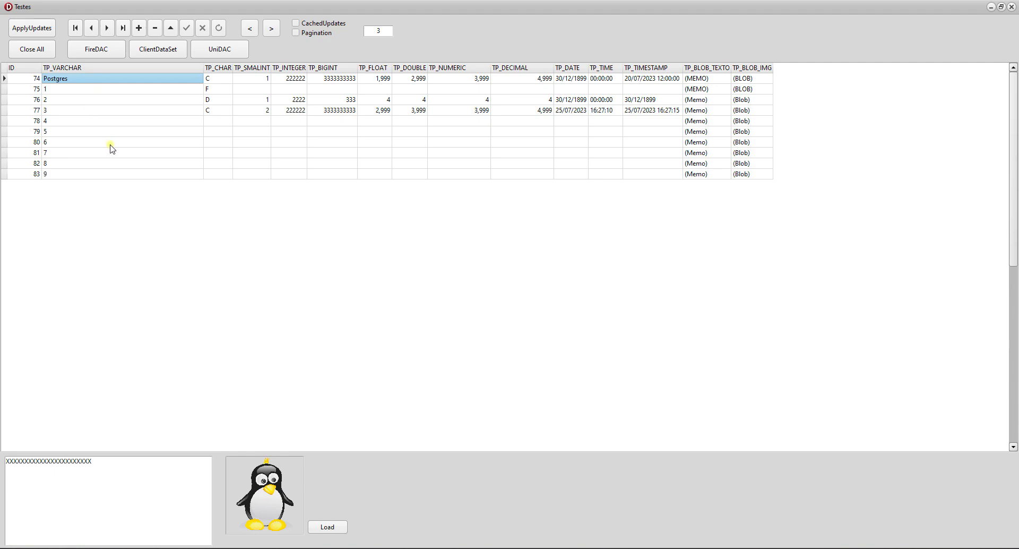
left_click(49, 53)
left_click(222, 50)
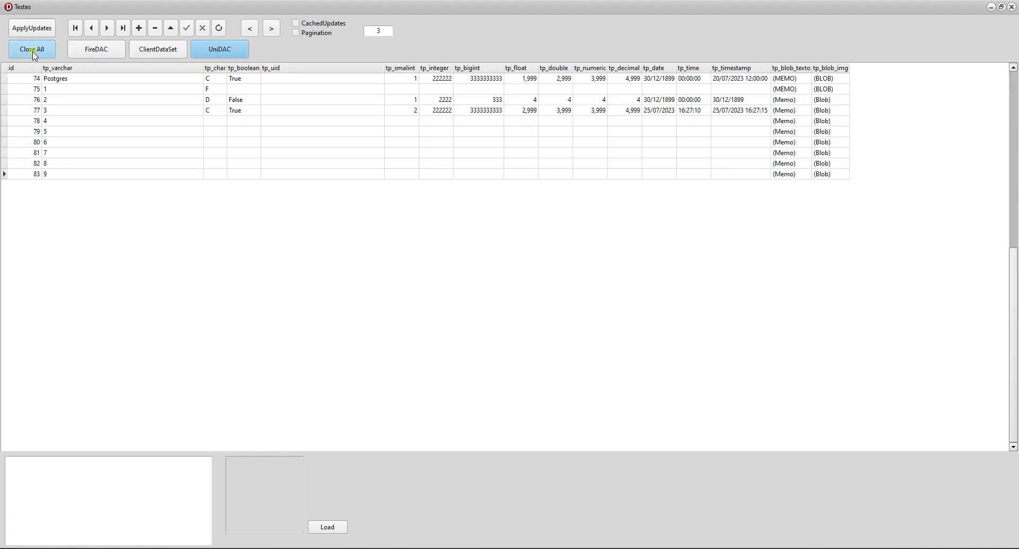
left_click(66, 81)
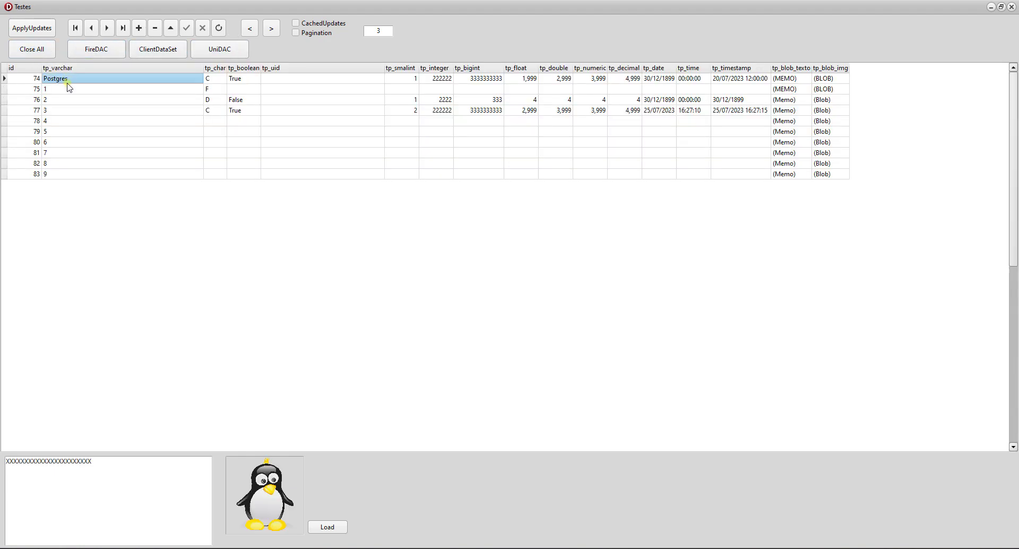
Step: Browse the tp_varchar values of rows 77 through 82
left_click(77, 122)
left_click(72, 131)
left_click(70, 143)
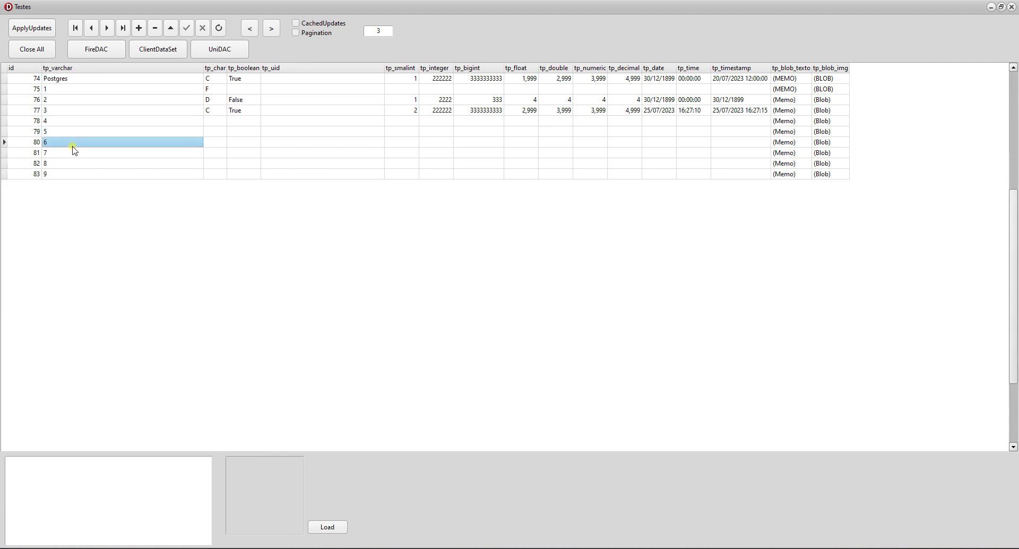
left_click(75, 164)
left_click(77, 153)
left_click(82, 132)
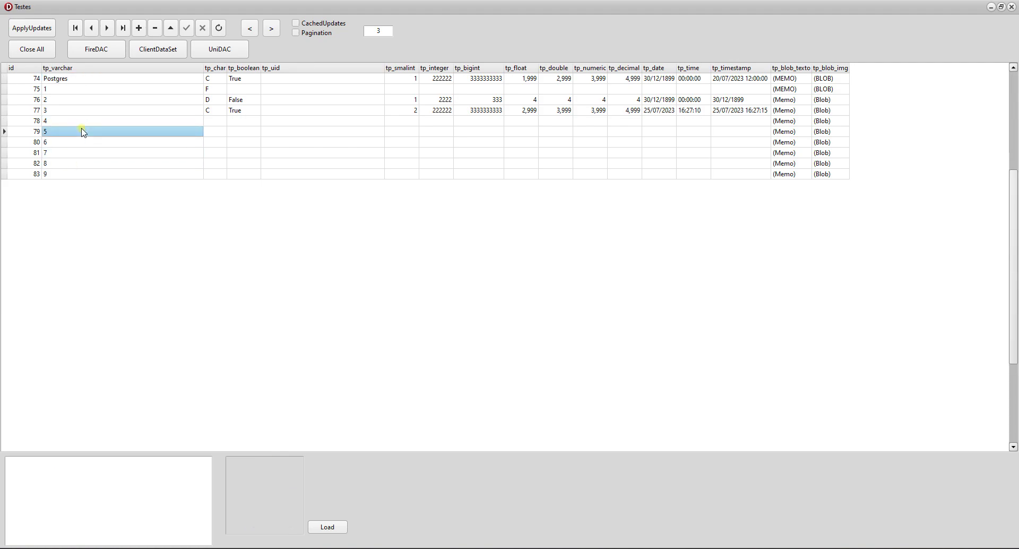
left_click(85, 111)
Step: Reload the table through FireDAC, check rows 78 and 82, and append a new blank record
left_click(45, 51)
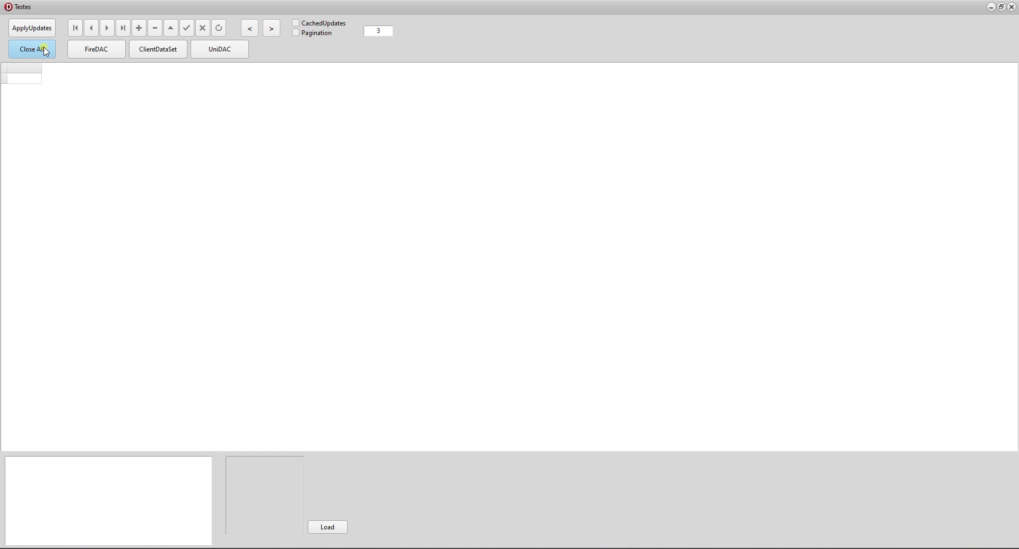
left_click(108, 51)
left_click(155, 52)
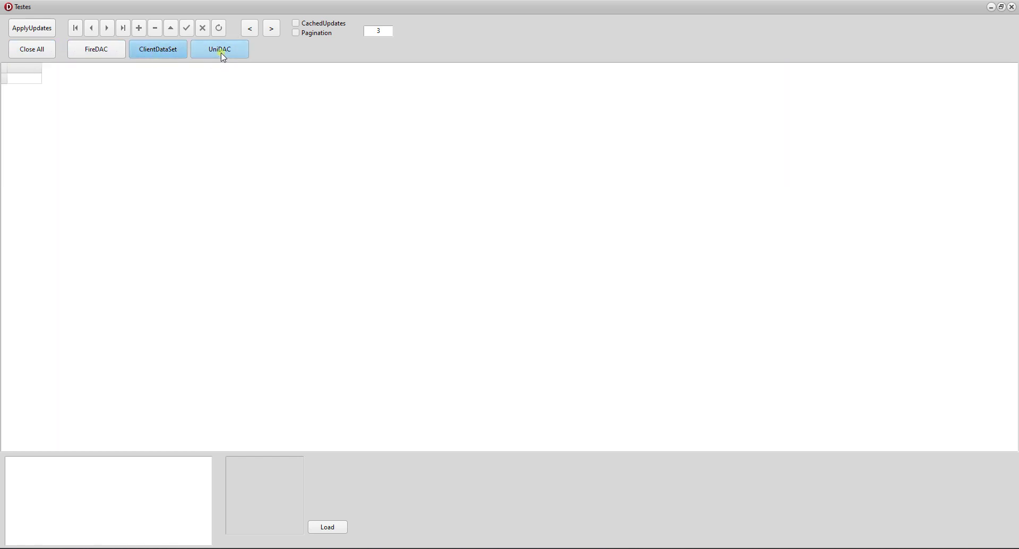
left_click(84, 52)
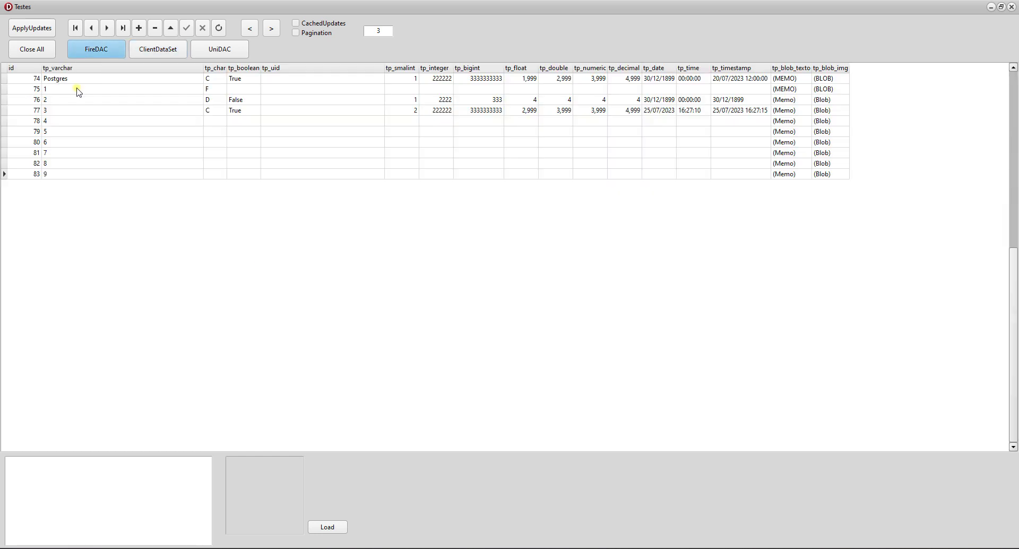
left_click(158, 122)
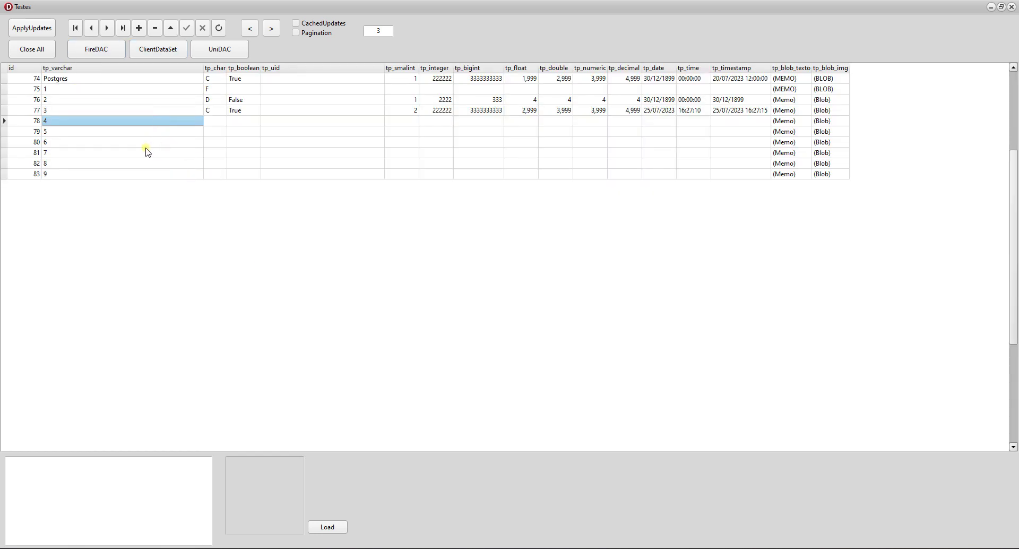
left_click(128, 163)
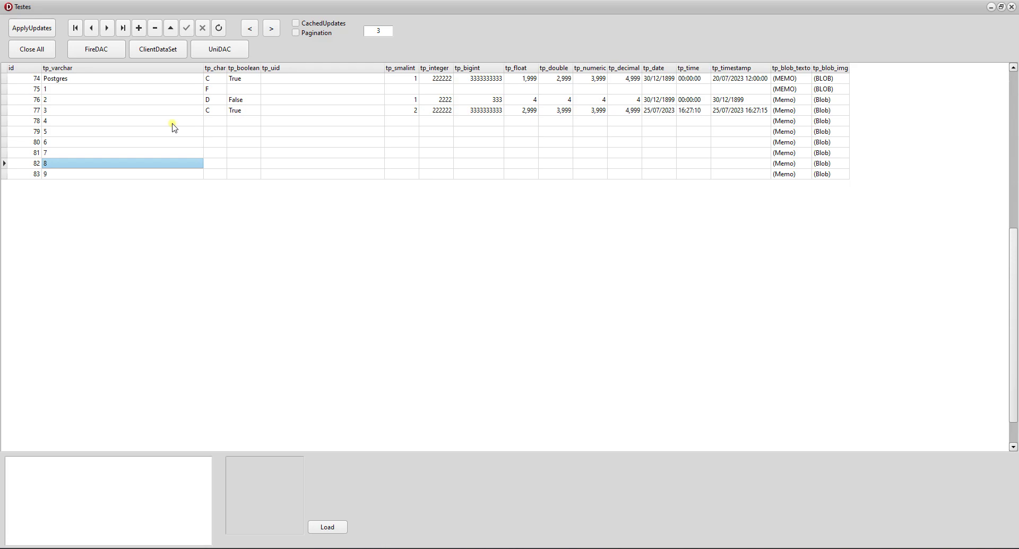
key("Down")
key("Down")
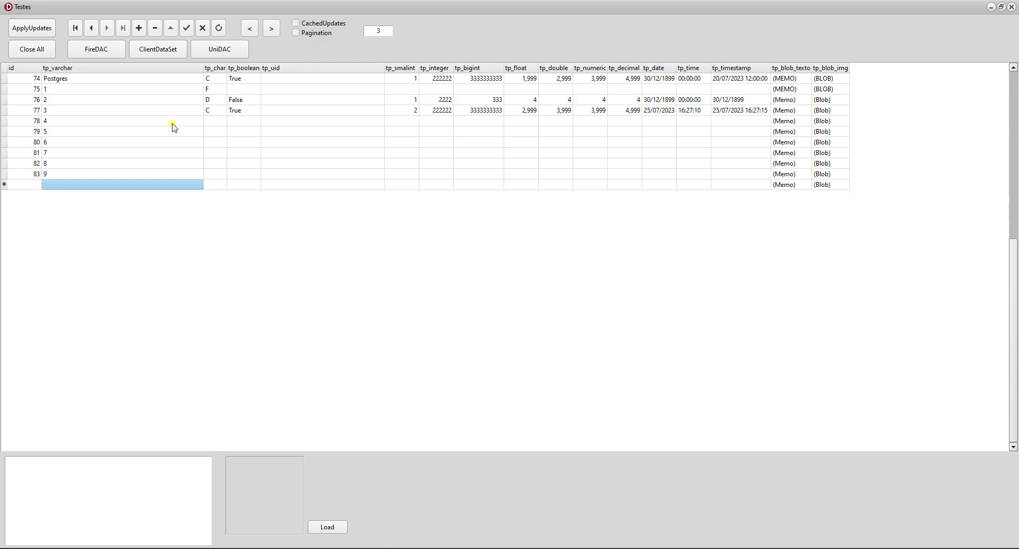
Step: Enter 'FireDAC com PG' in the new row, load the elephant-eye picture, and post it
type("FireDAC com PG")
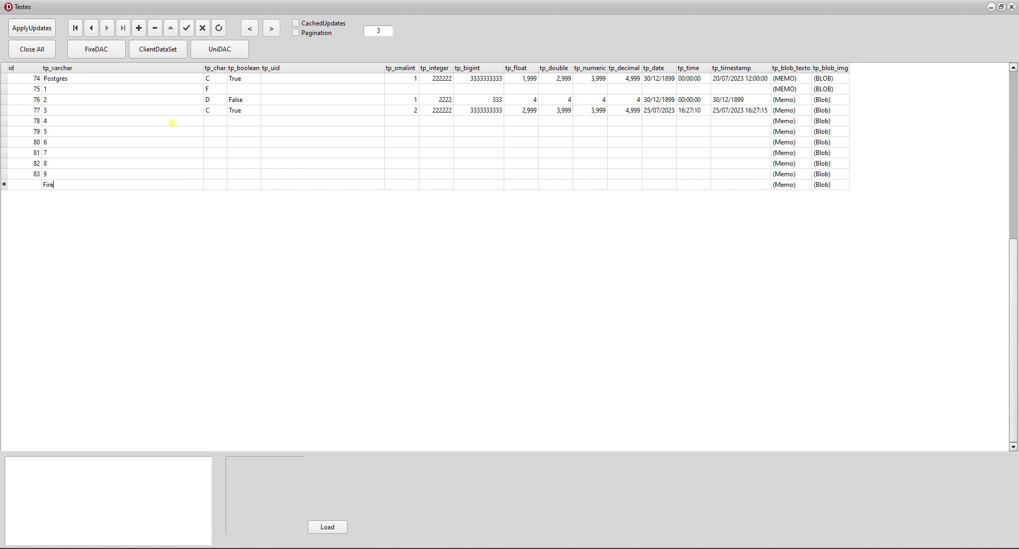
key("Return")
left_click(327, 526)
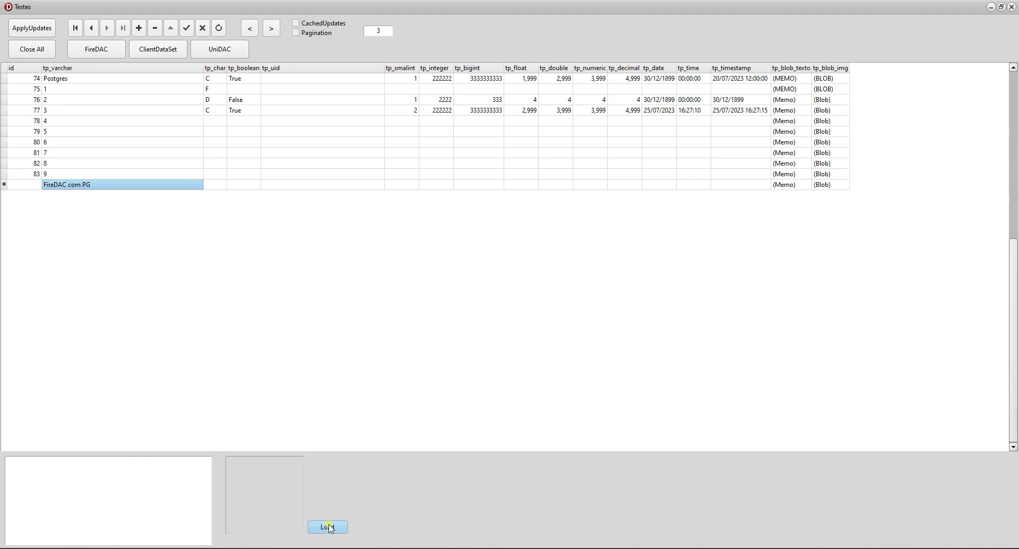
left_click(318, 528)
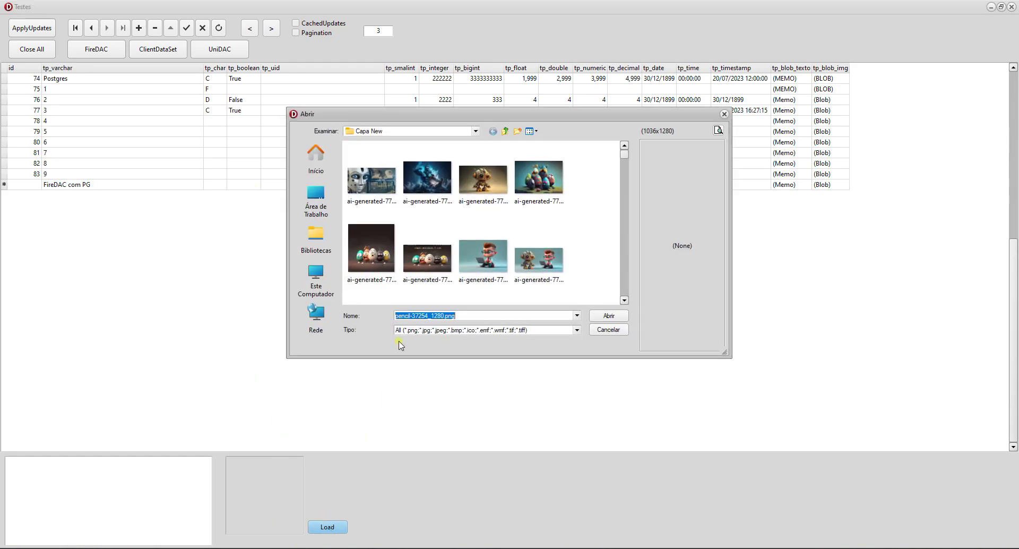
scroll(488, 255, "up", 1)
scroll(487, 255, "down", 3)
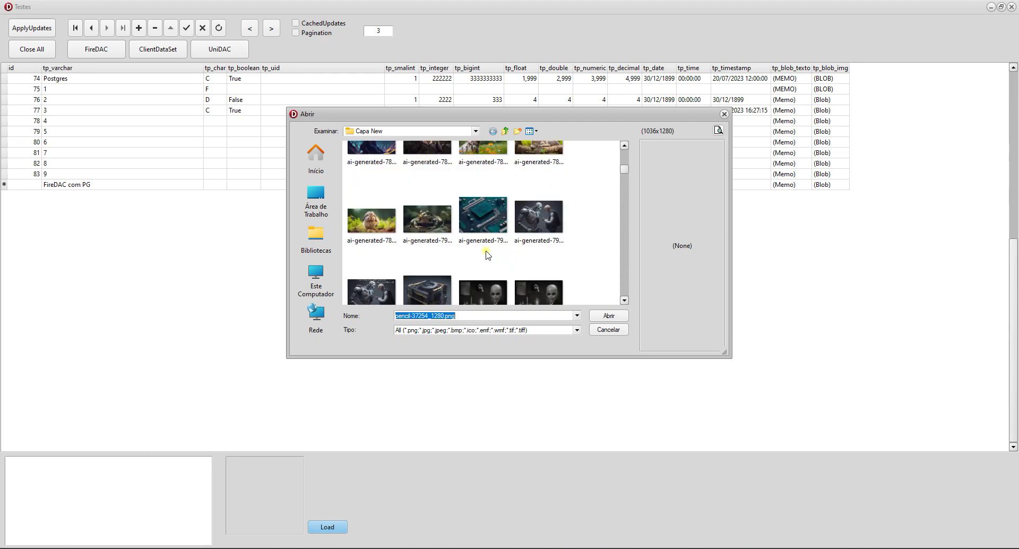
scroll(487, 255, "up", 2)
double_click(435, 177)
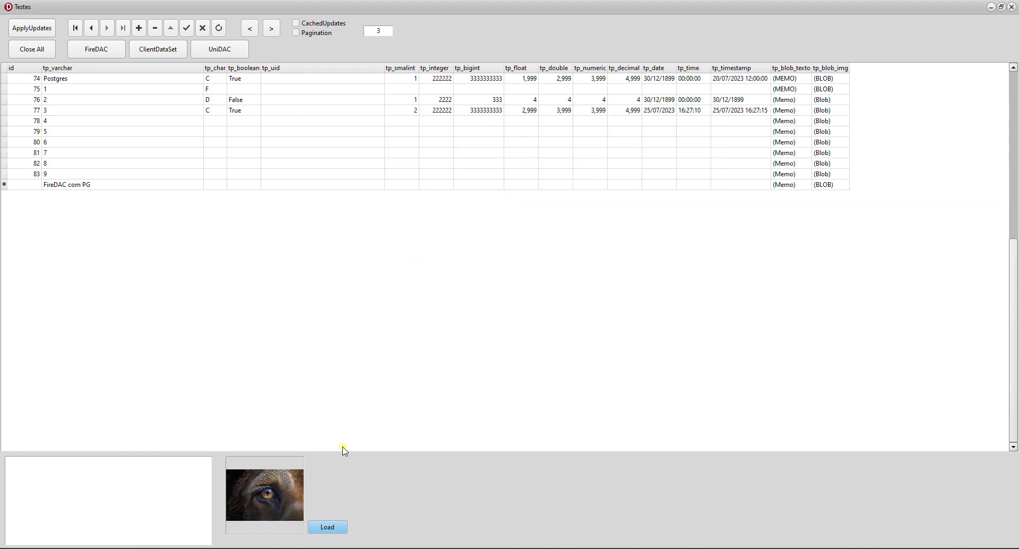
left_click(185, 28)
Step: Reload the grid through FireDAC and then ClientDataSet, reselecting the 'FireDAC com PG' record each time
left_click(71, 153)
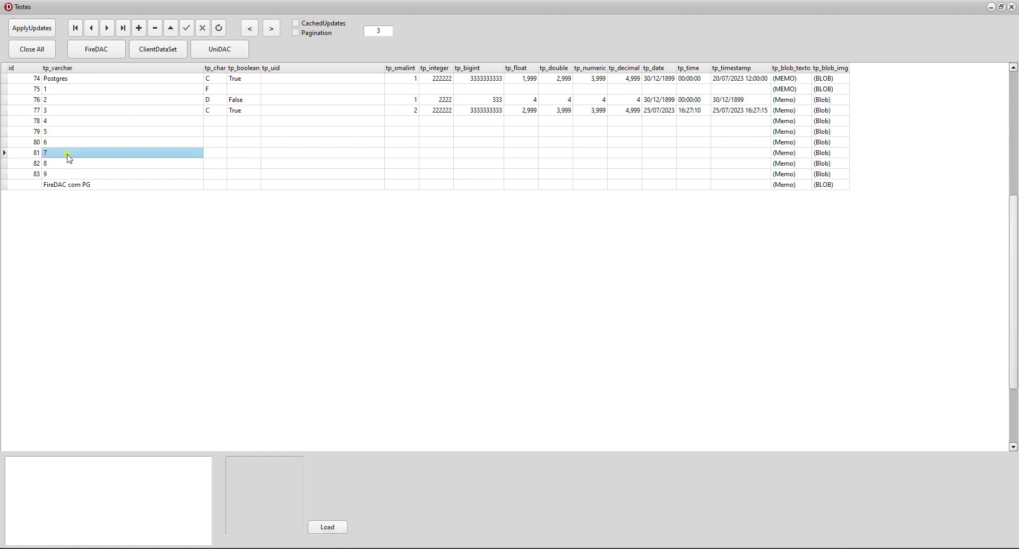
left_click(57, 185)
left_click(42, 50)
left_click(91, 50)
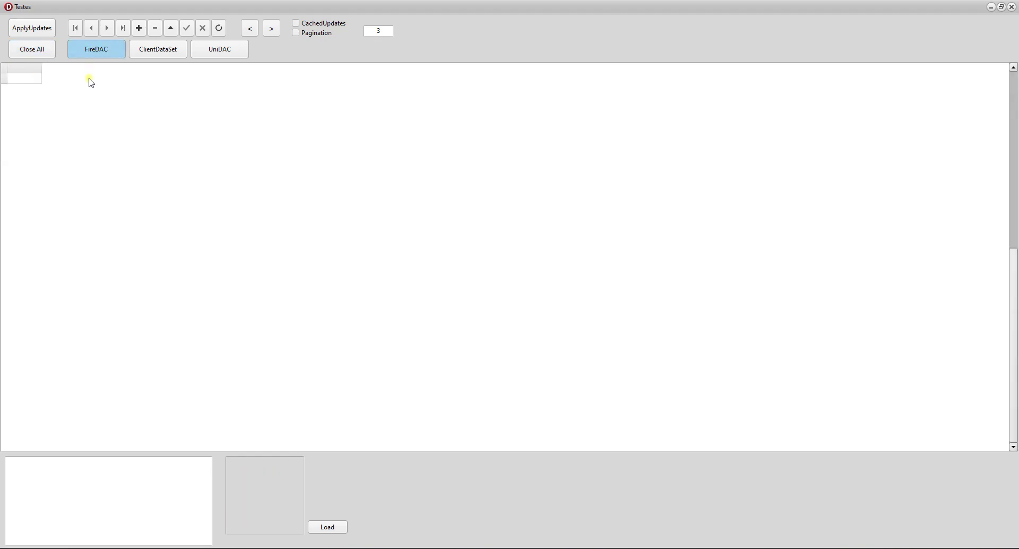
left_click(102, 183)
left_click(39, 48)
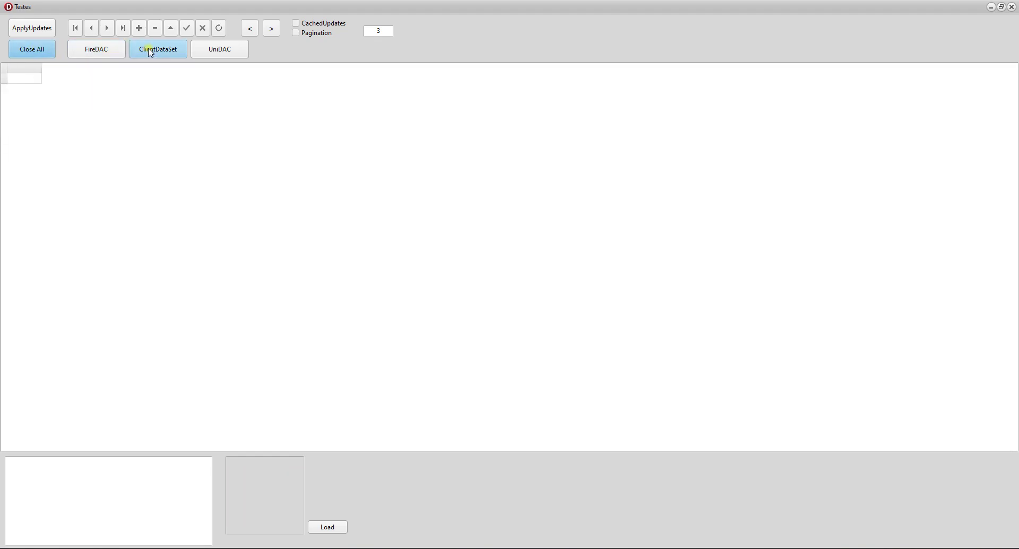
left_click(150, 48)
left_click(103, 187)
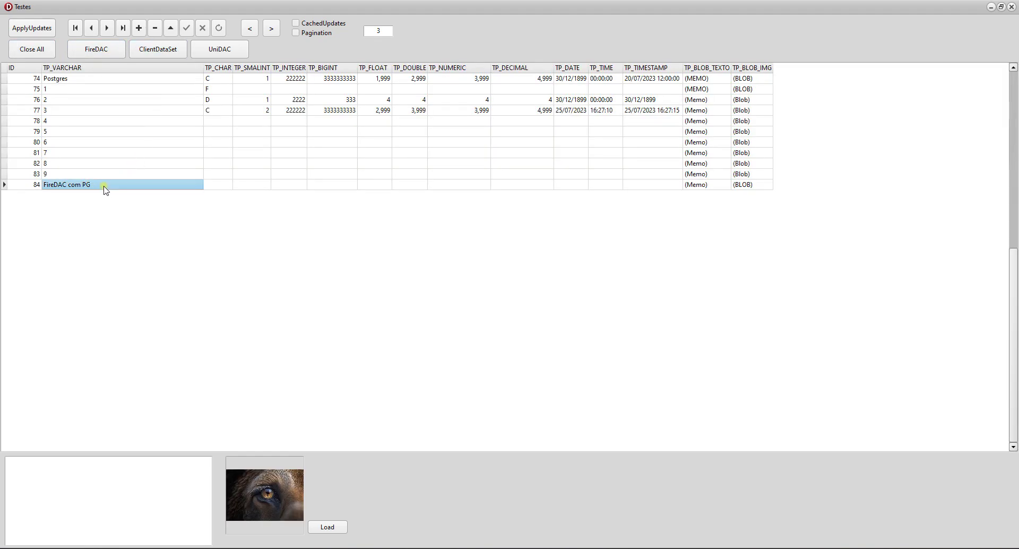
Step: Reload the grid through UniDAC, check the new record, then stop the HcComponente server
left_click(34, 49)
left_click(236, 50)
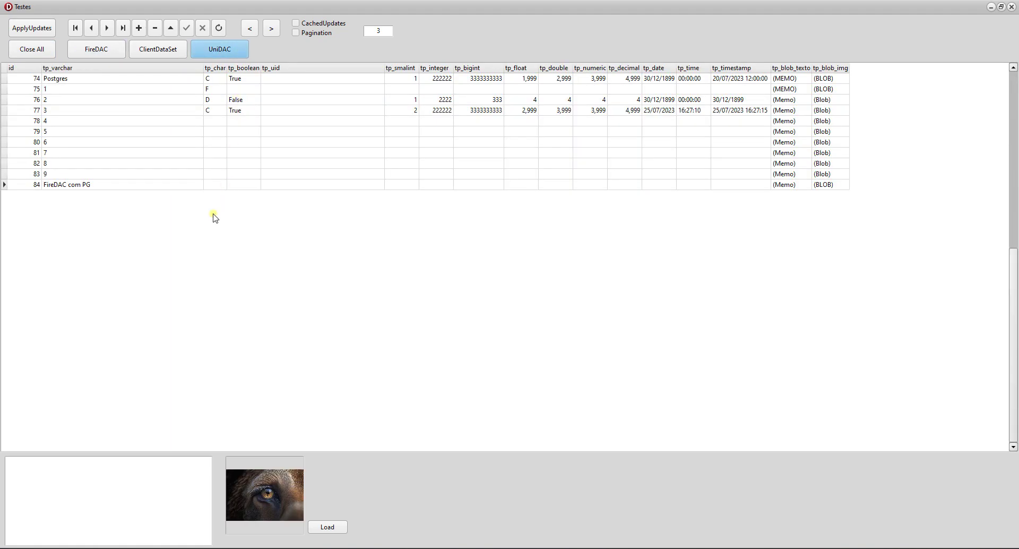
left_click(124, 187)
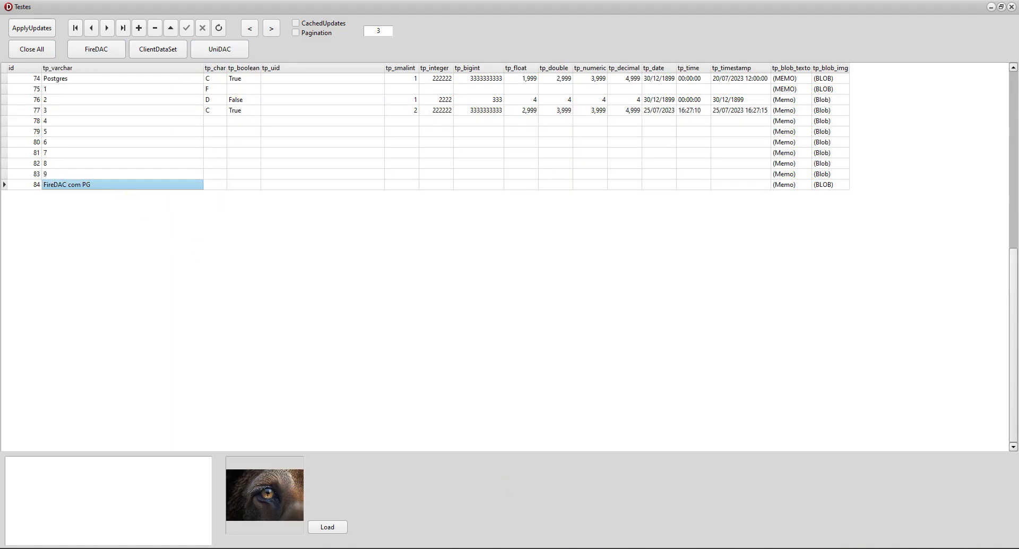
key("alt+Tab")
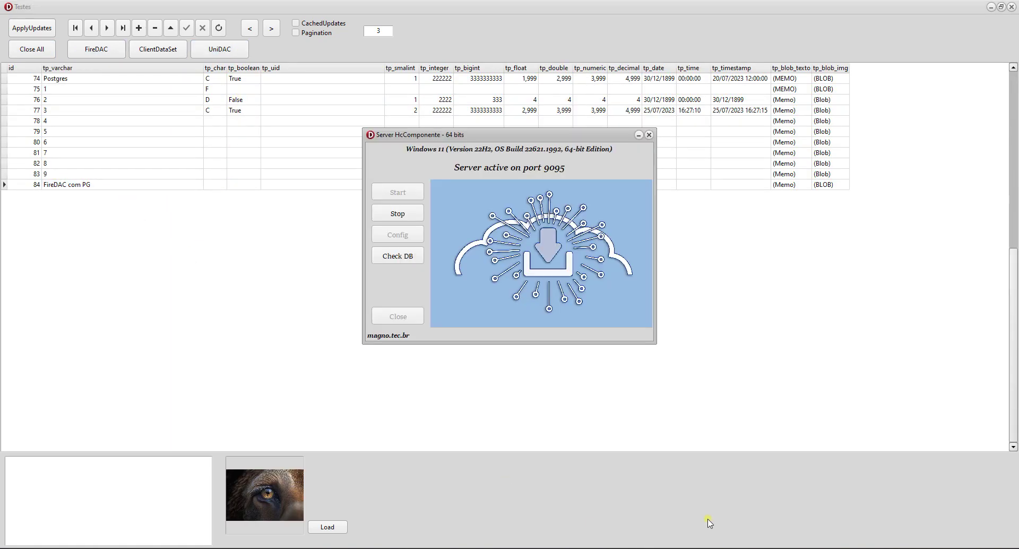
left_click(399, 217)
Step: Save Zeos as the server's database engine, restart the server, and return to Testes
left_click(398, 234)
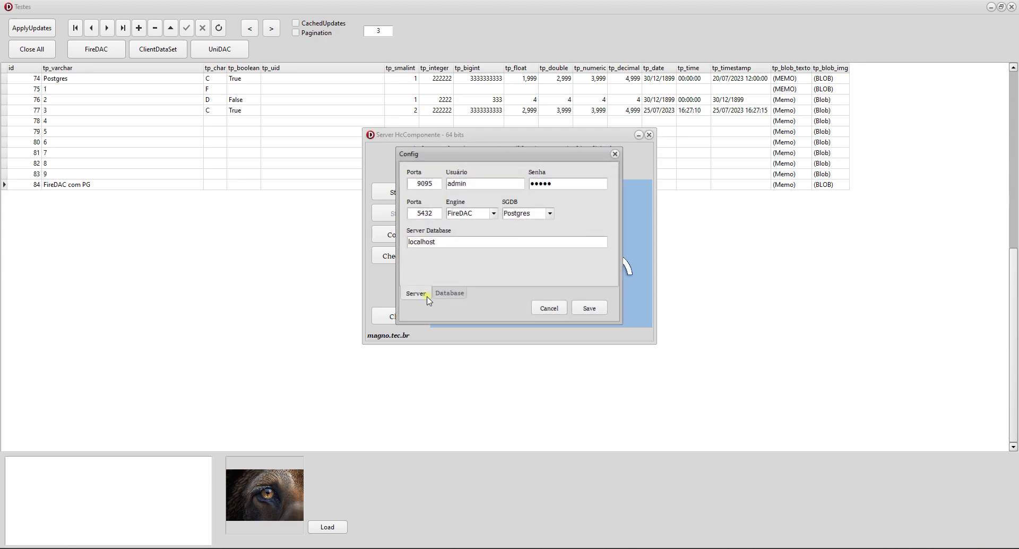
left_click(493, 213)
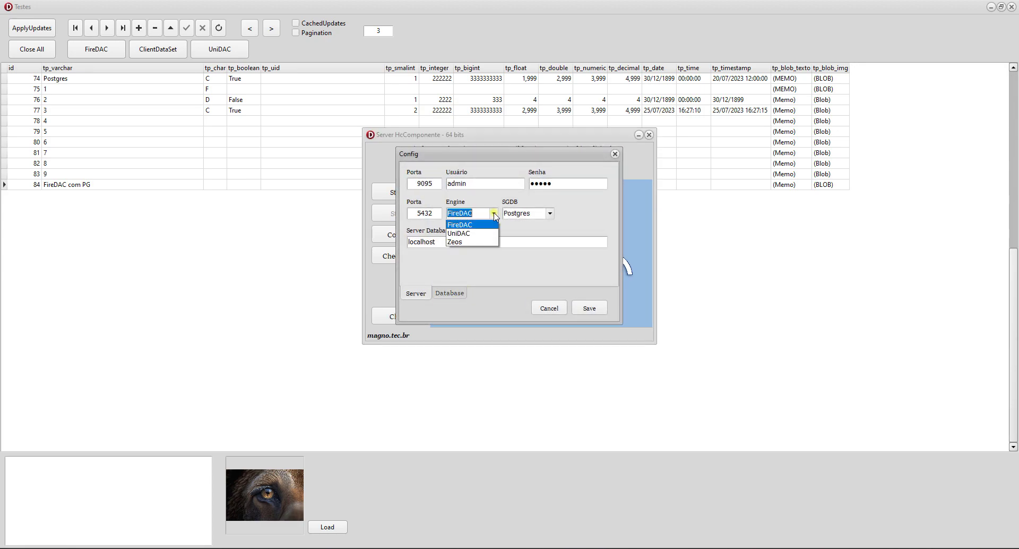
left_click(462, 242)
left_click(589, 308)
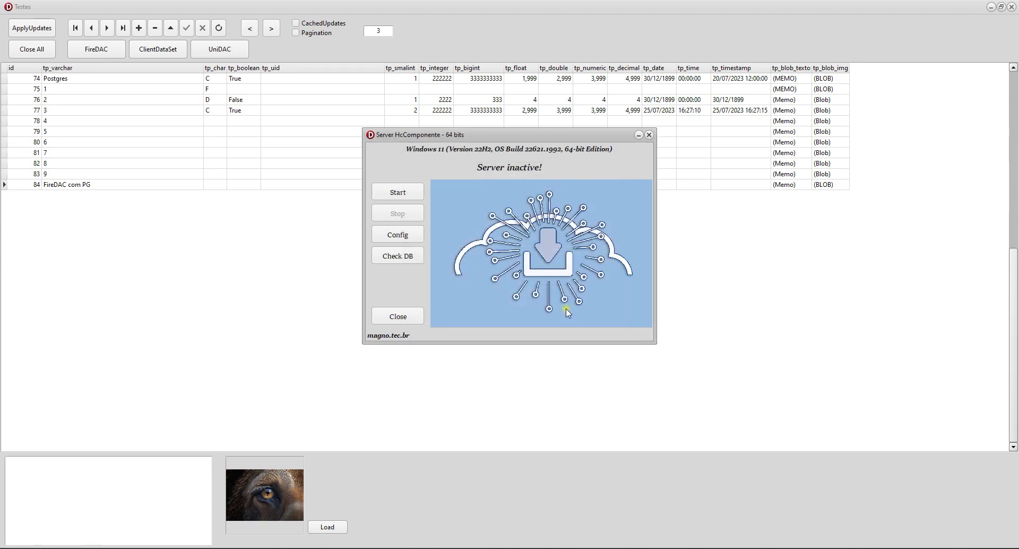
left_click(408, 200)
left_click(44, 54)
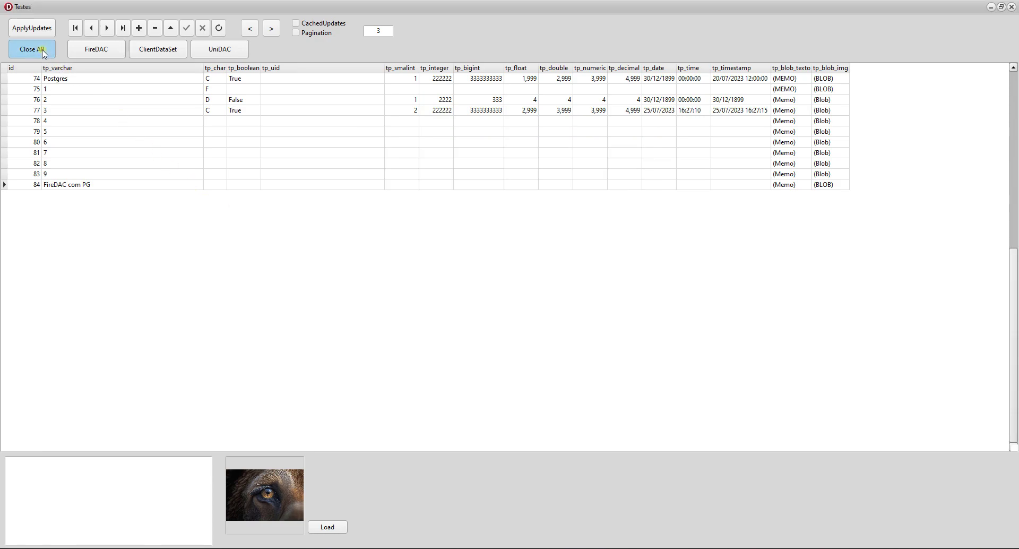
Step: Load the four MySQL rows through UniDAC and browse rows 3 and 4 with their pictures
left_click(219, 52)
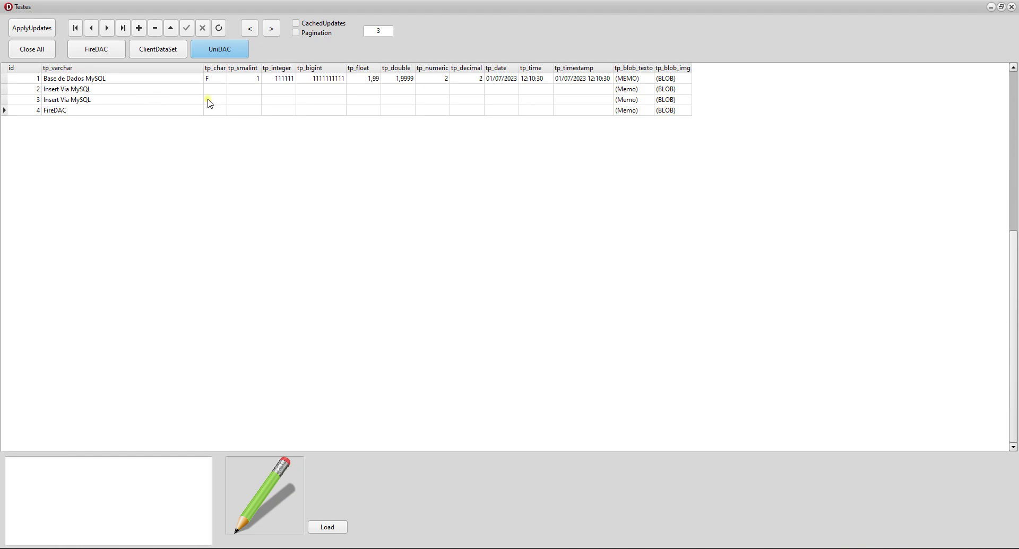
left_click(282, 112)
left_click(284, 101)
left_click(131, 112)
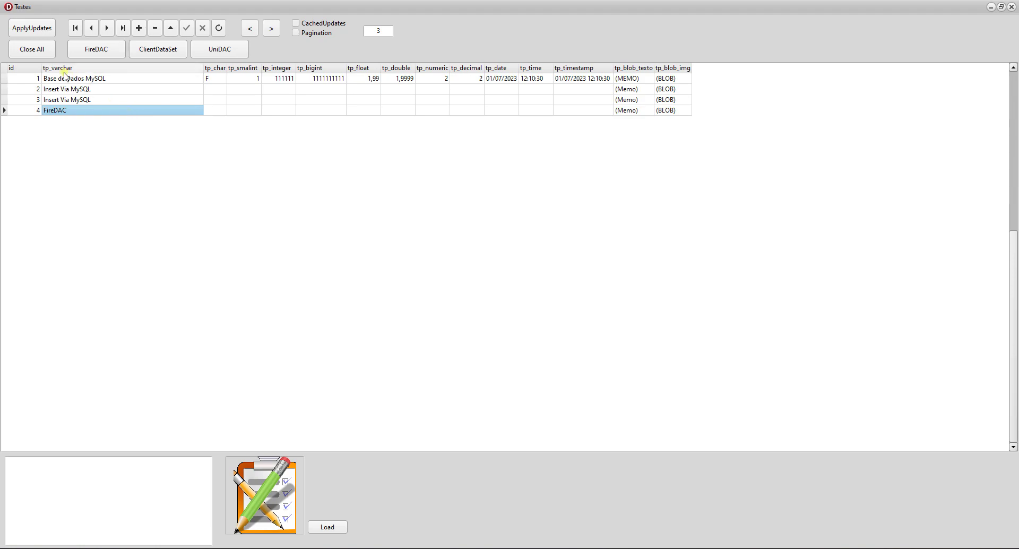
Step: Reload the rows through FireDAC and bring the HcComponente server window forward
left_click(31, 54)
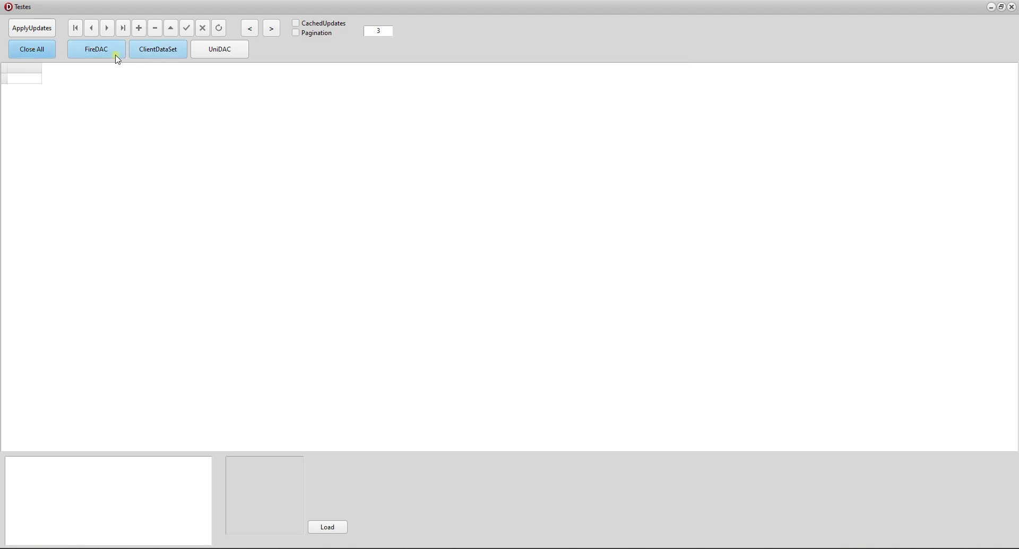
left_click(88, 54)
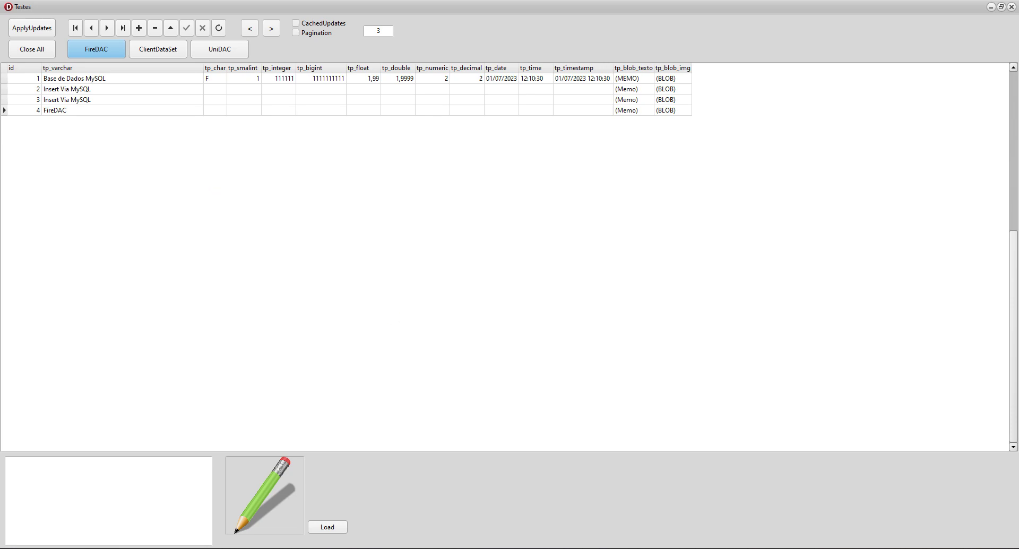
mouse_move(720, 547)
left_click(758, 532)
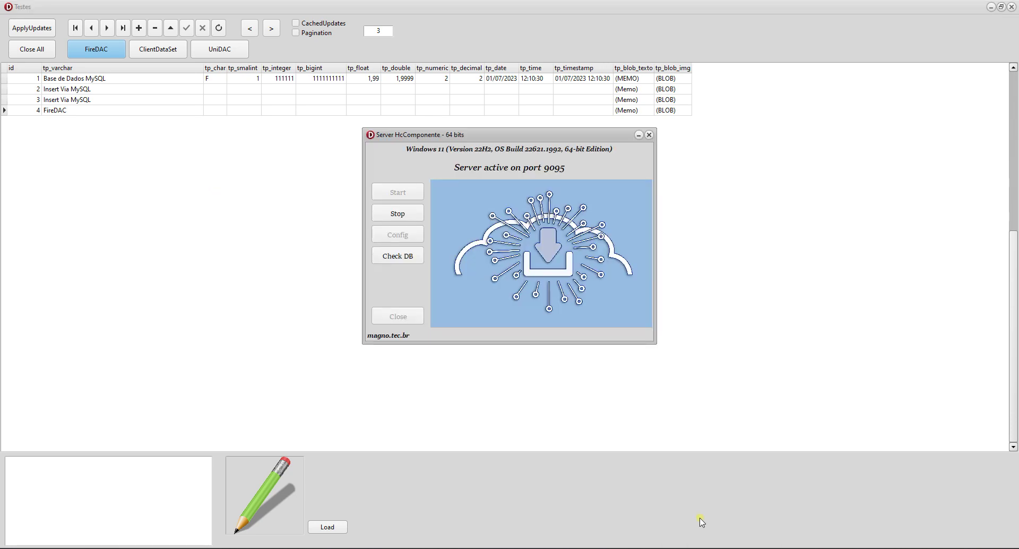
Step: Confirm the Zeos PostgreSQL connection, re-save the config, restart the server, and empty the Testes grid
left_click(403, 257)
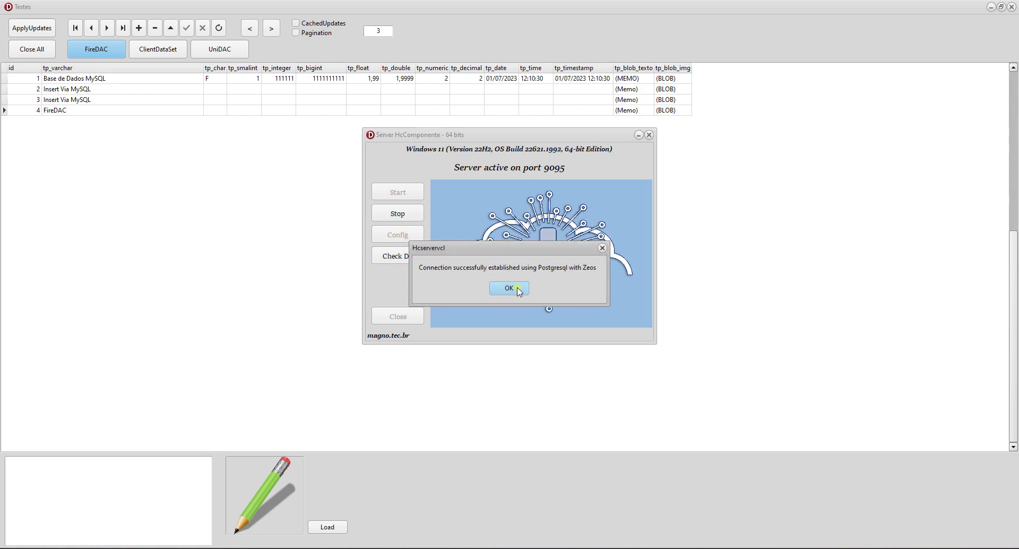
left_click(509, 288)
left_click(406, 218)
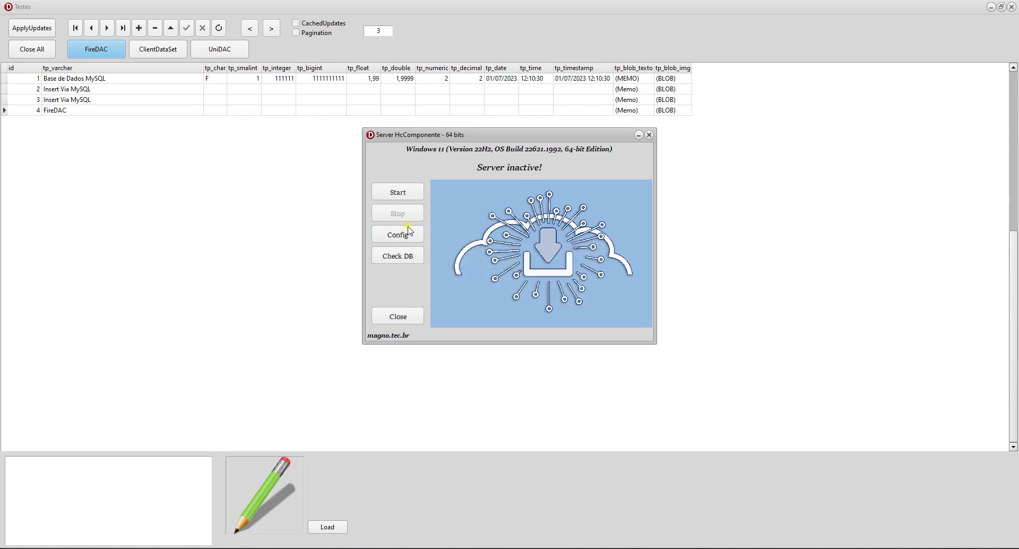
left_click(409, 233)
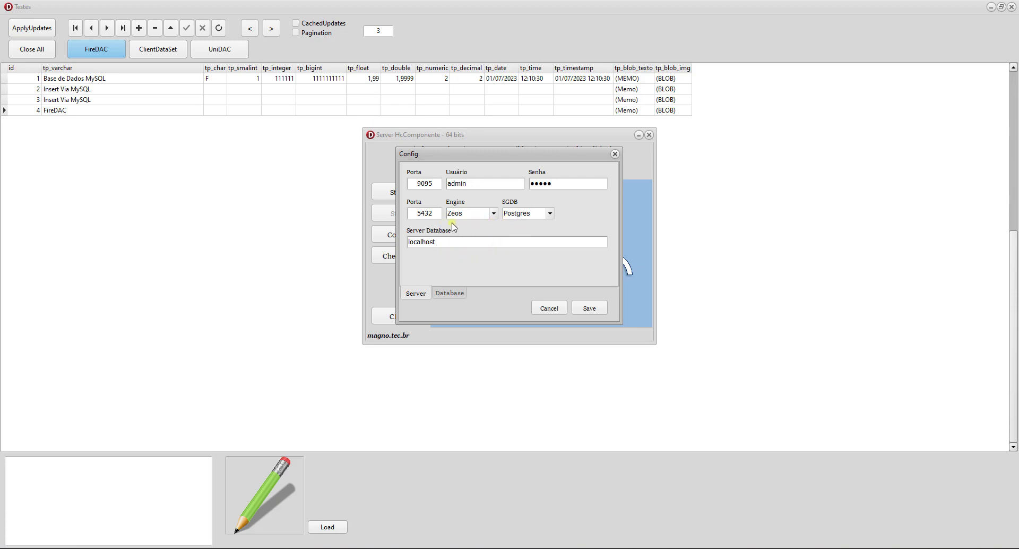
left_click(594, 310)
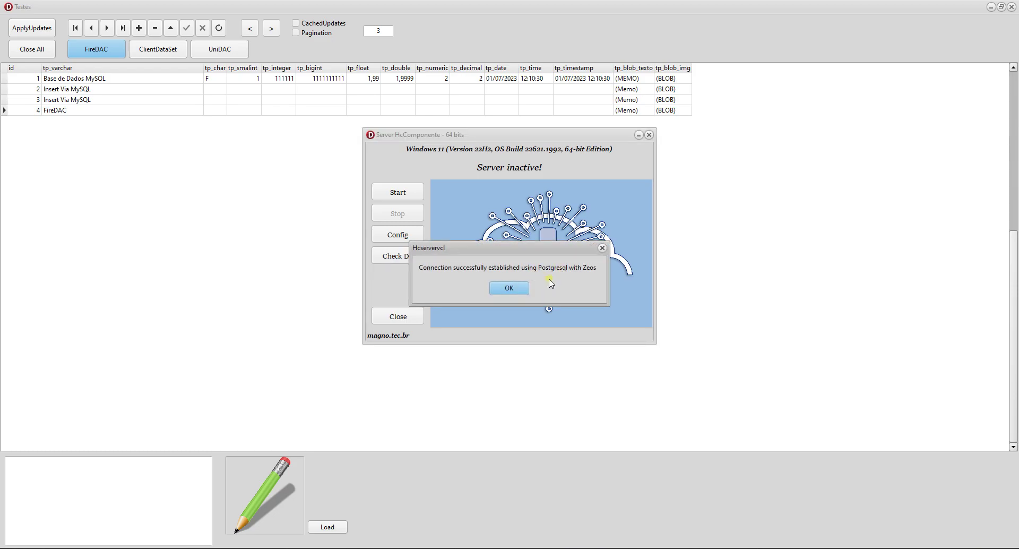
left_click(509, 288)
left_click(406, 194)
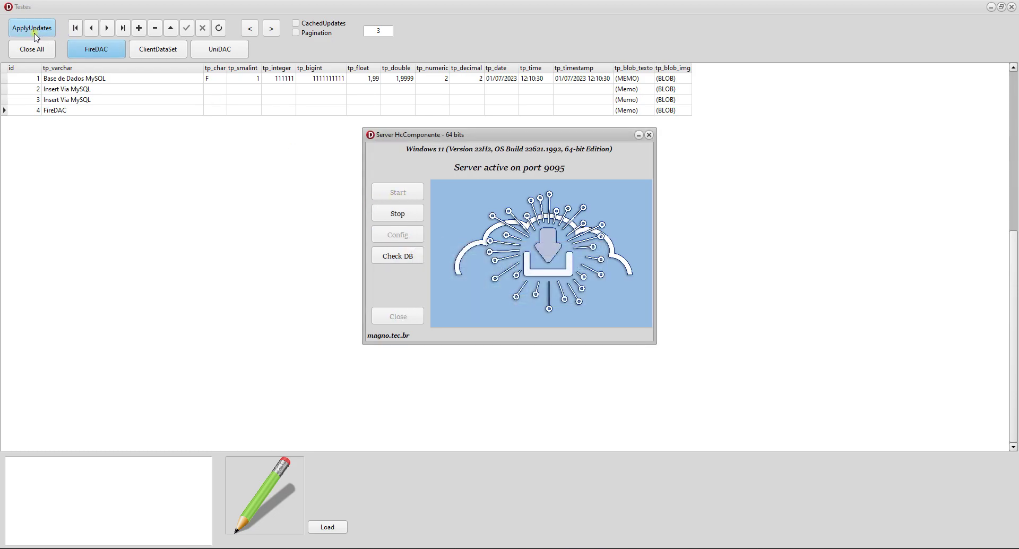
left_click(29, 50)
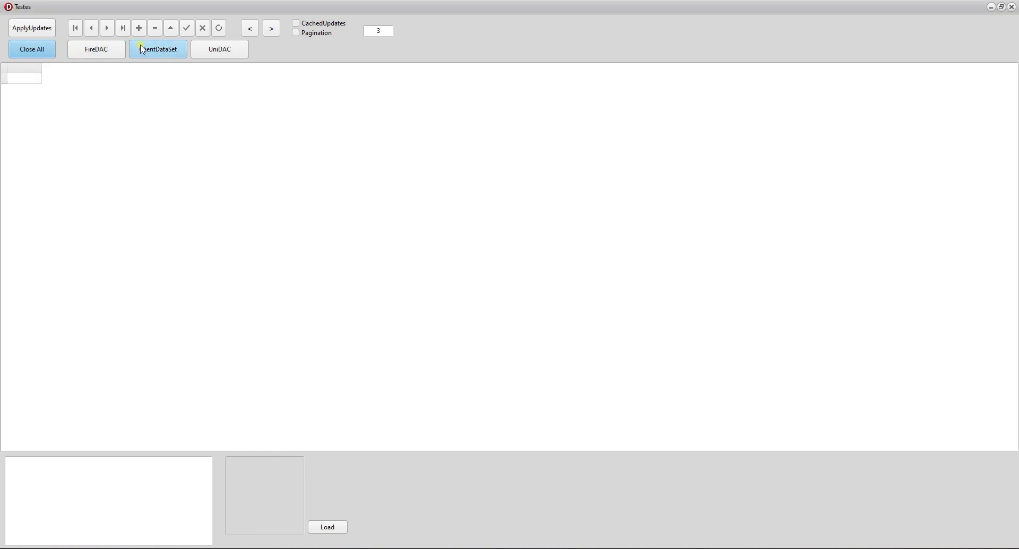
left_click(166, 50)
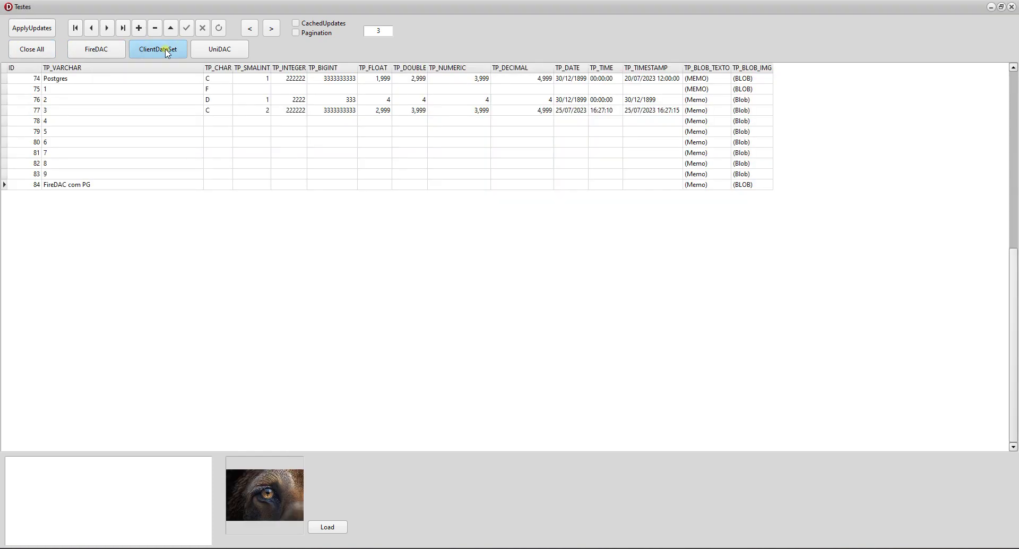
left_click(104, 186)
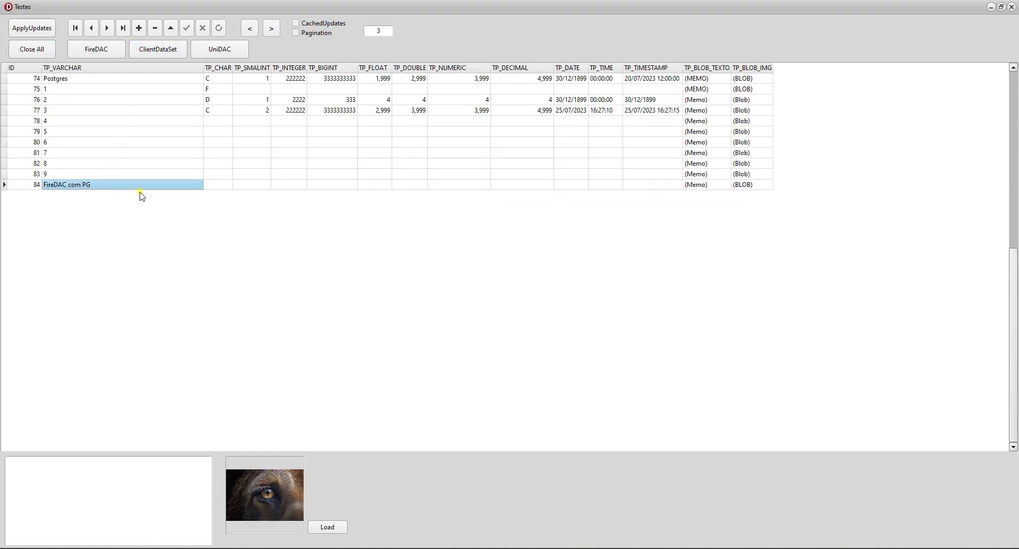
left_click(31, 49)
left_click(80, 49)
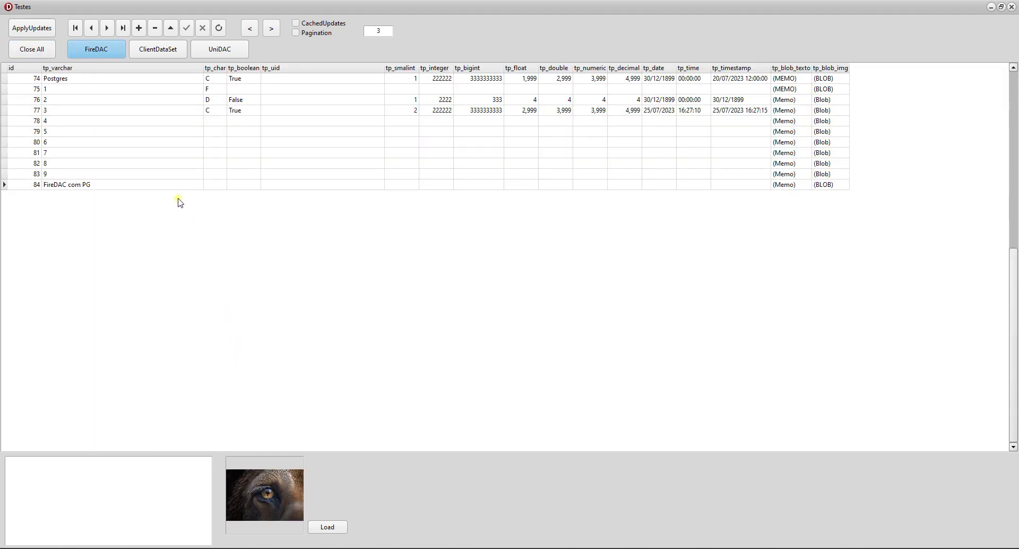
left_click(150, 185)
left_click(23, 50)
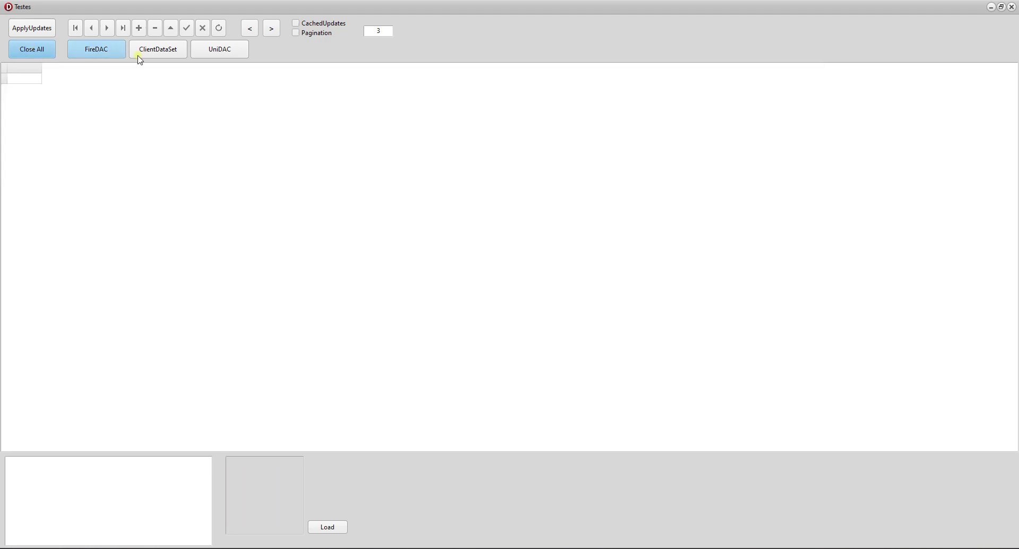
left_click(221, 51)
left_click(151, 195)
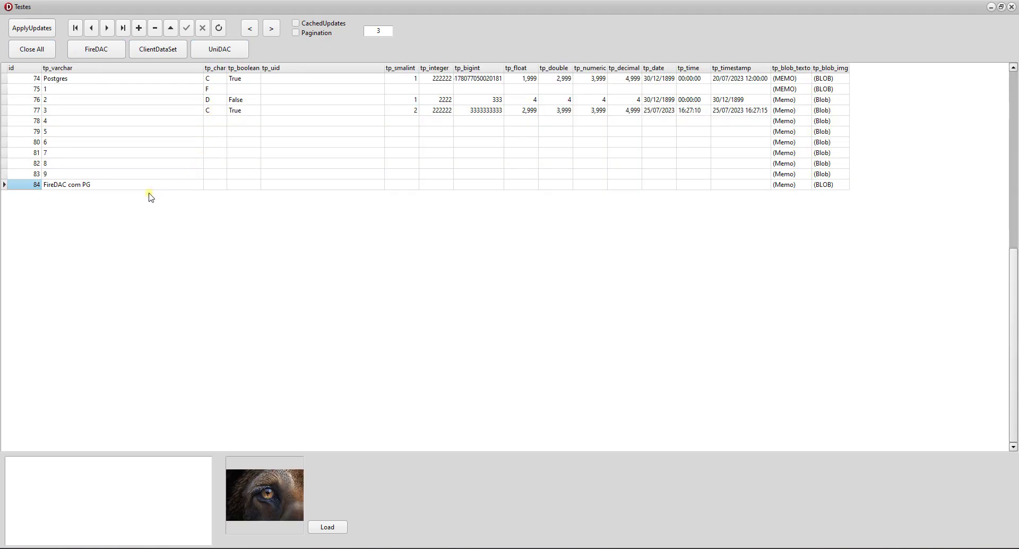
left_click(52, 57)
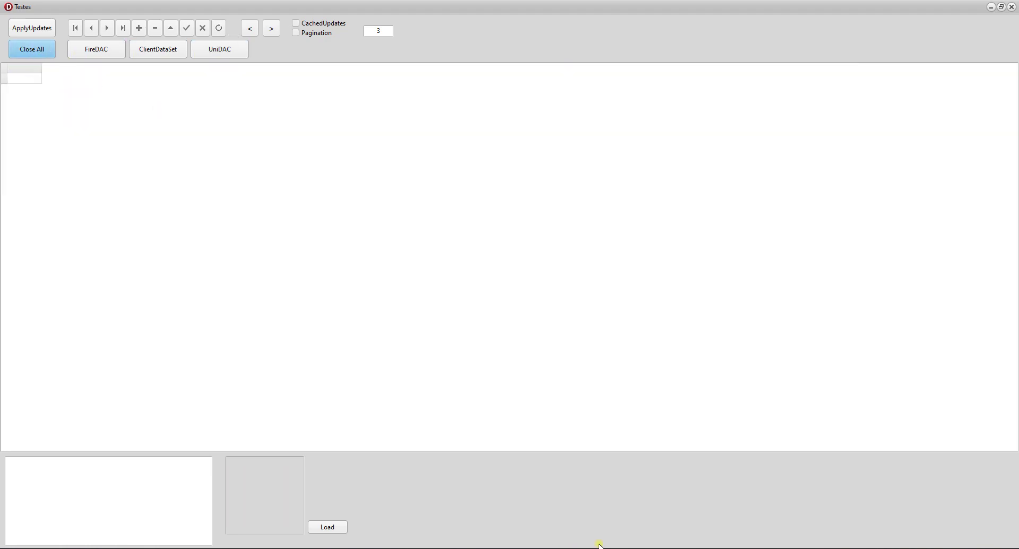
Step: Stop the HcComponente server and save UniDAC as its database engine
key("alt+Tab")
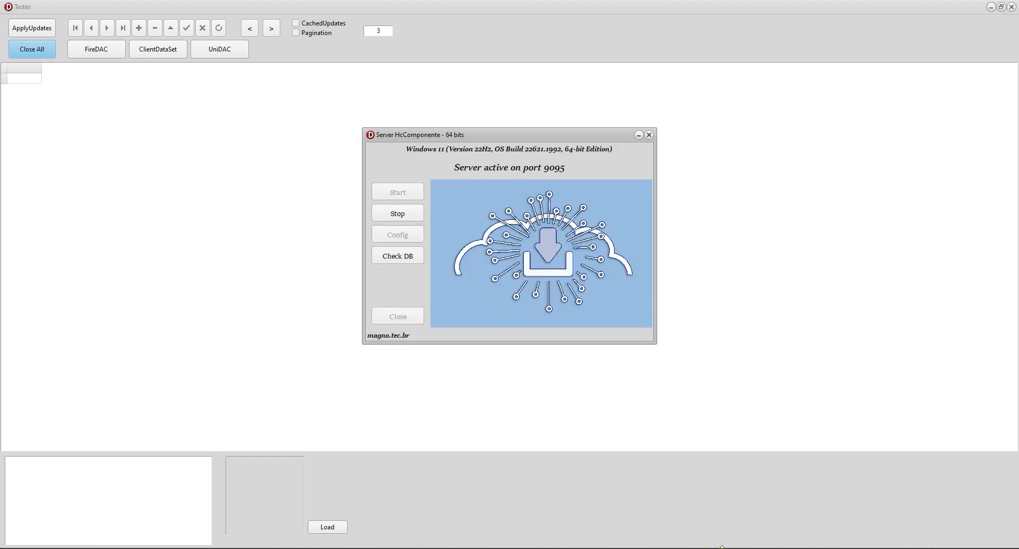
left_click(411, 221)
left_click(407, 235)
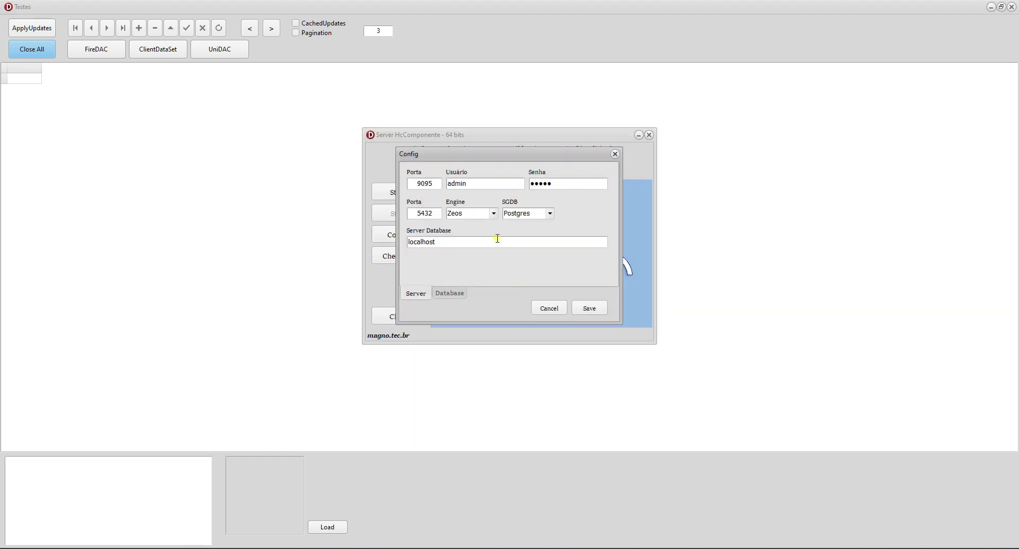
left_click(494, 214)
left_click(471, 232)
left_click(588, 308)
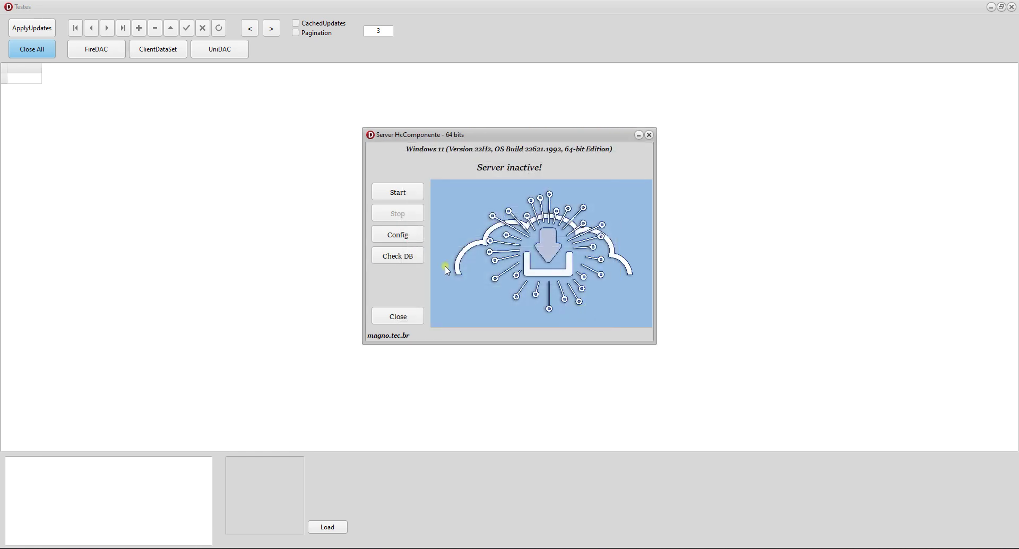
Step: Confirm the UniDAC connection, restart the server on port 9095, and load rows 74–84 via FireDAC
left_click(424, 260)
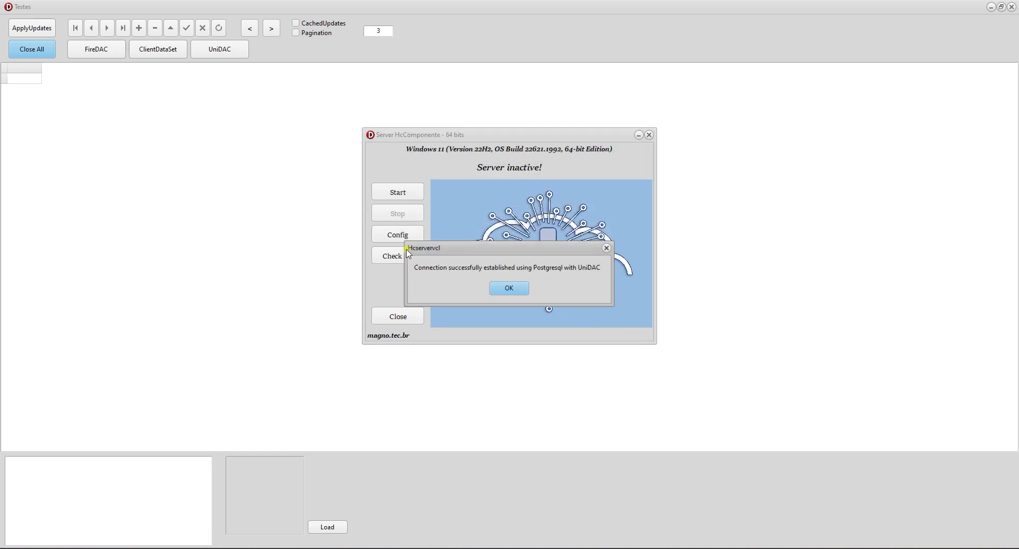
left_click(516, 292)
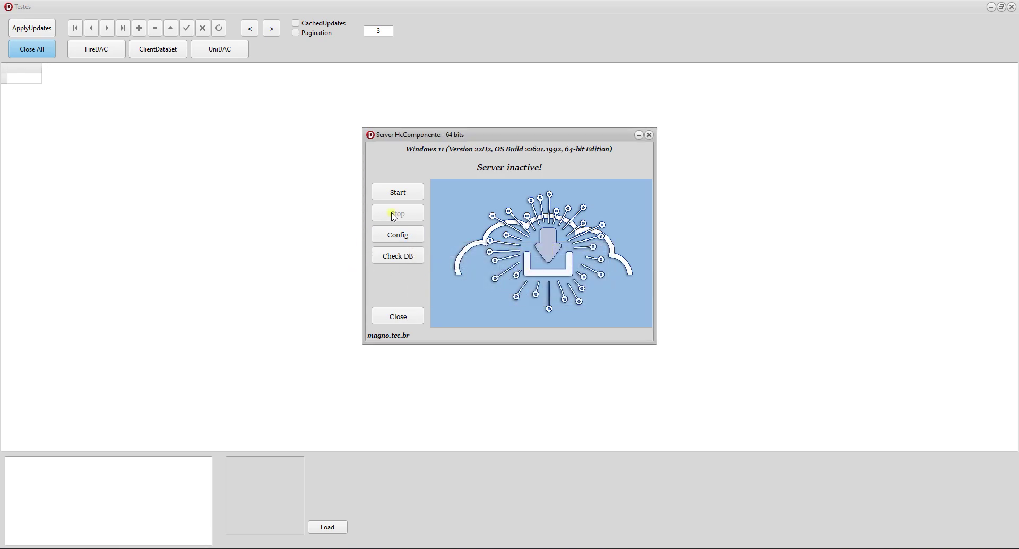
left_click(398, 193)
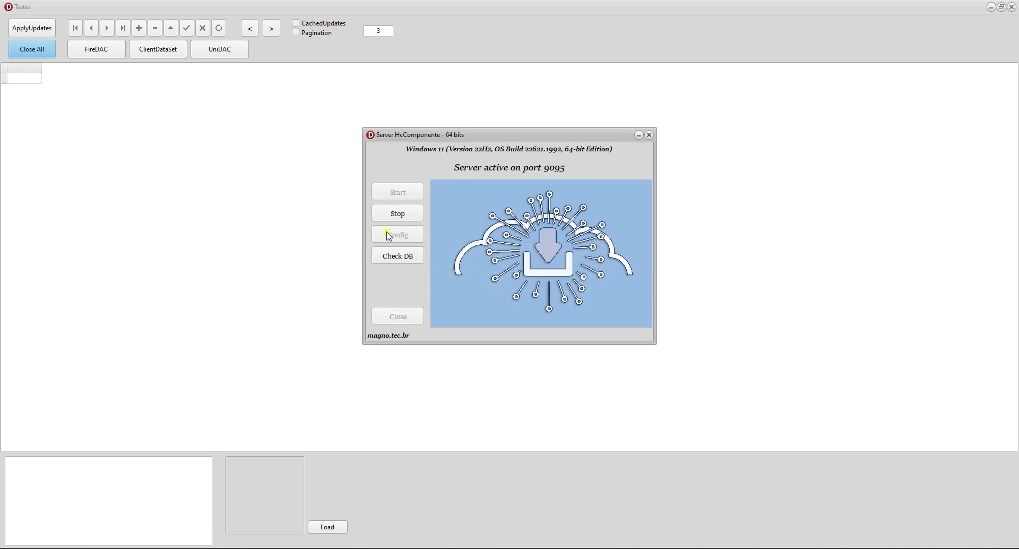
left_click(43, 56)
left_click(91, 51)
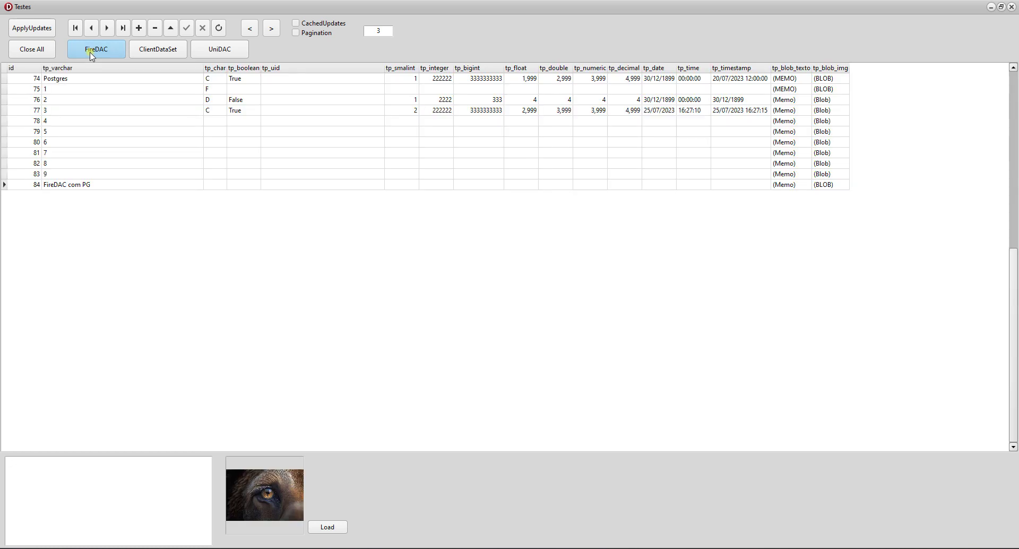
Step: Cycle the tb_base rows through ClientDataSet and UniDAC, selecting record 84 each time, then reload via FireDAC
left_click(82, 185)
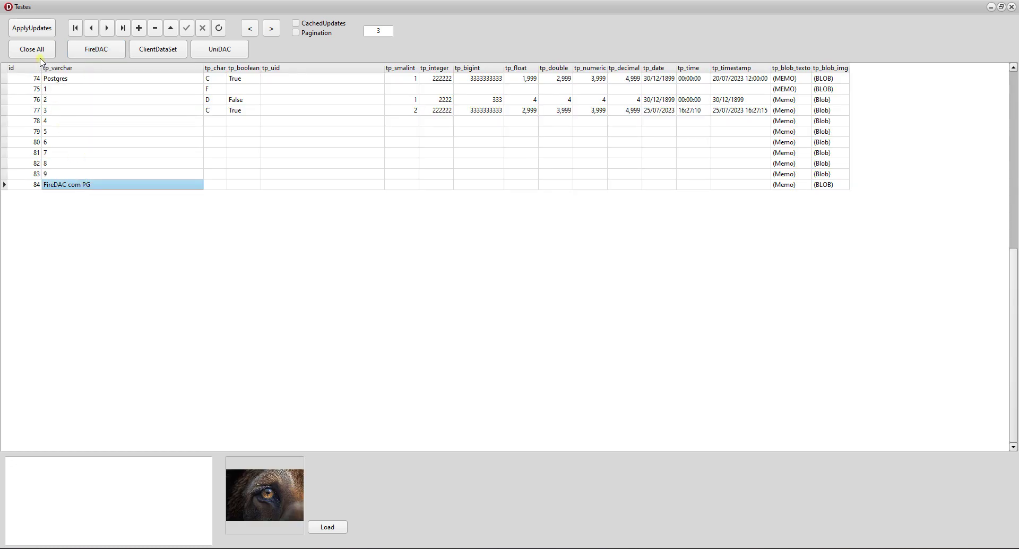
left_click(39, 52)
left_click(143, 53)
left_click(98, 184)
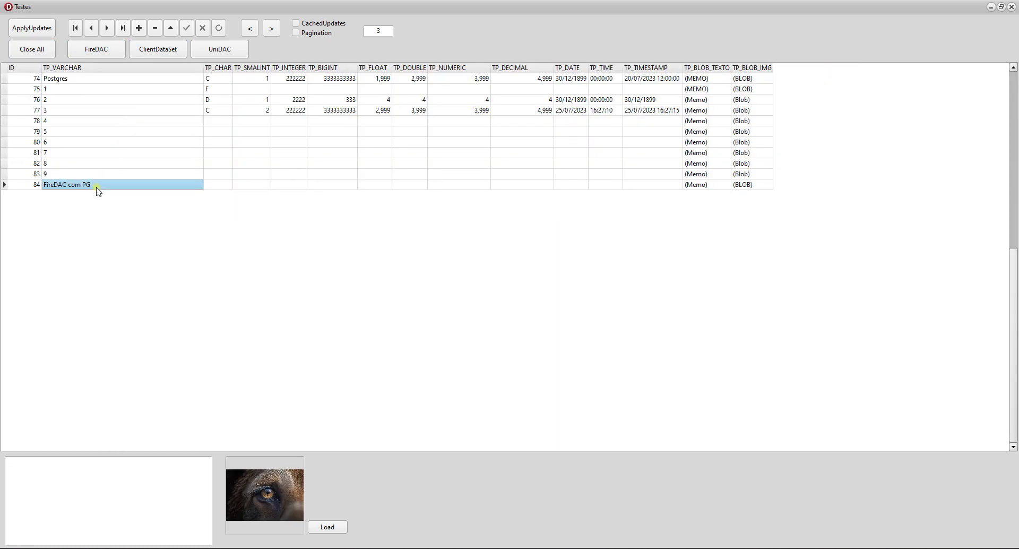
left_click(42, 49)
left_click(212, 52)
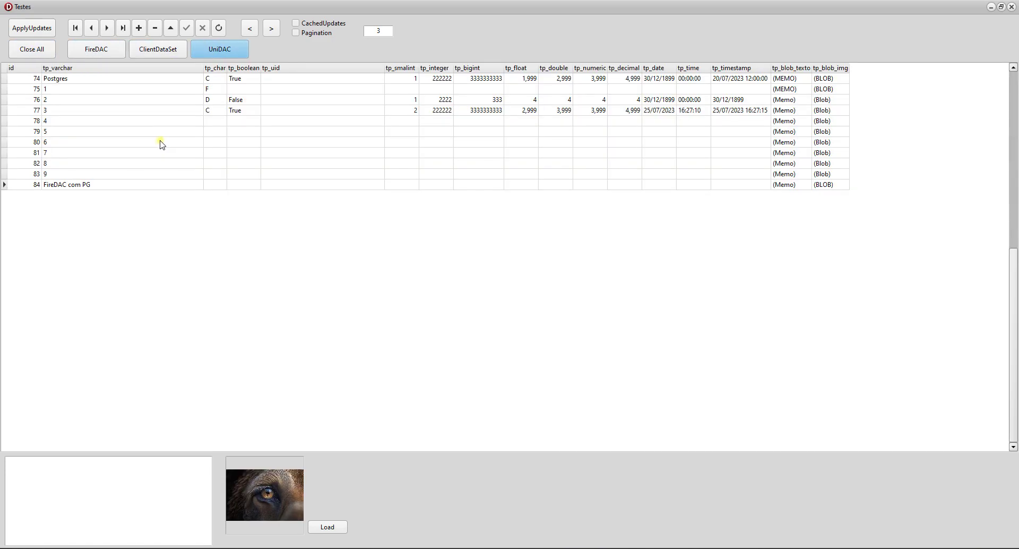
left_click(124, 185)
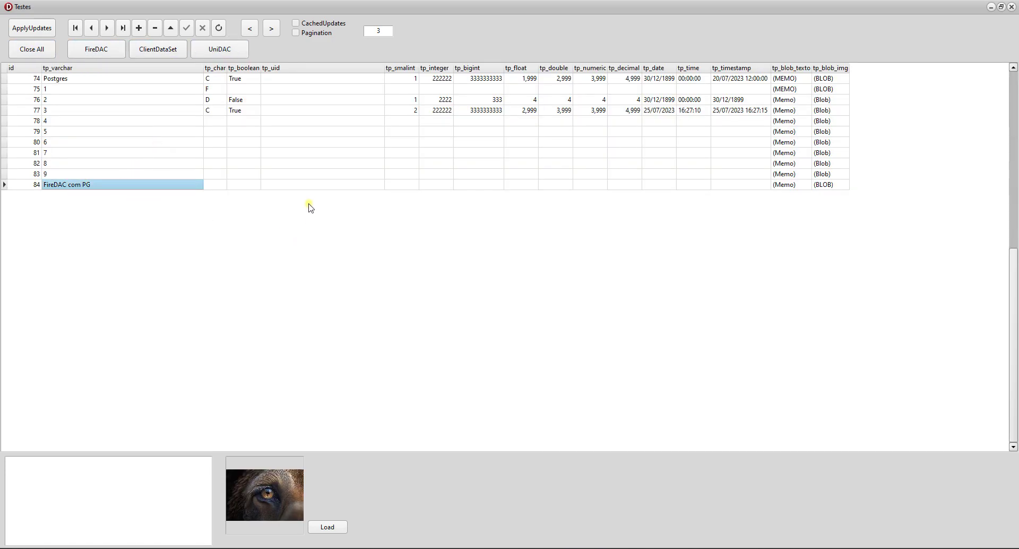
left_click(36, 46)
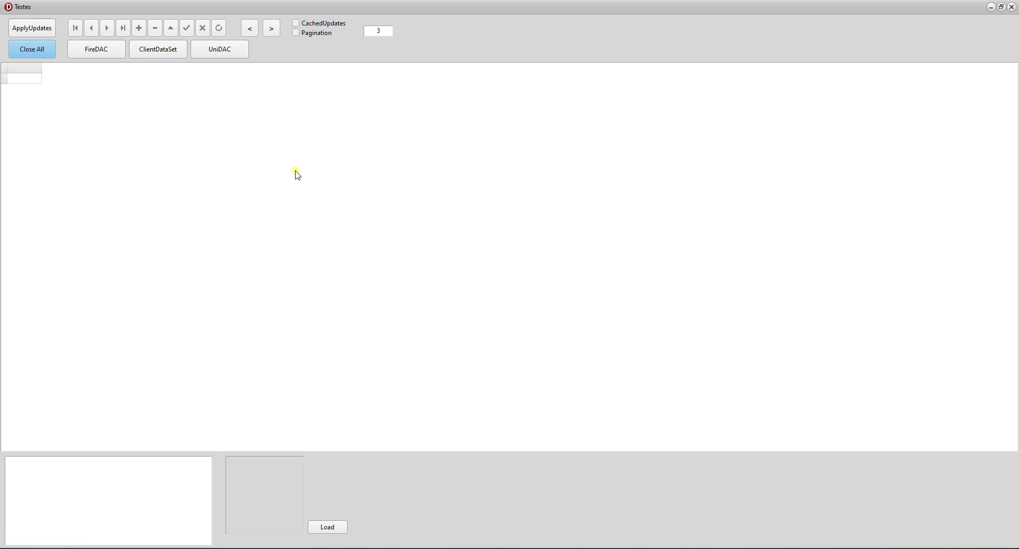
left_click(97, 54)
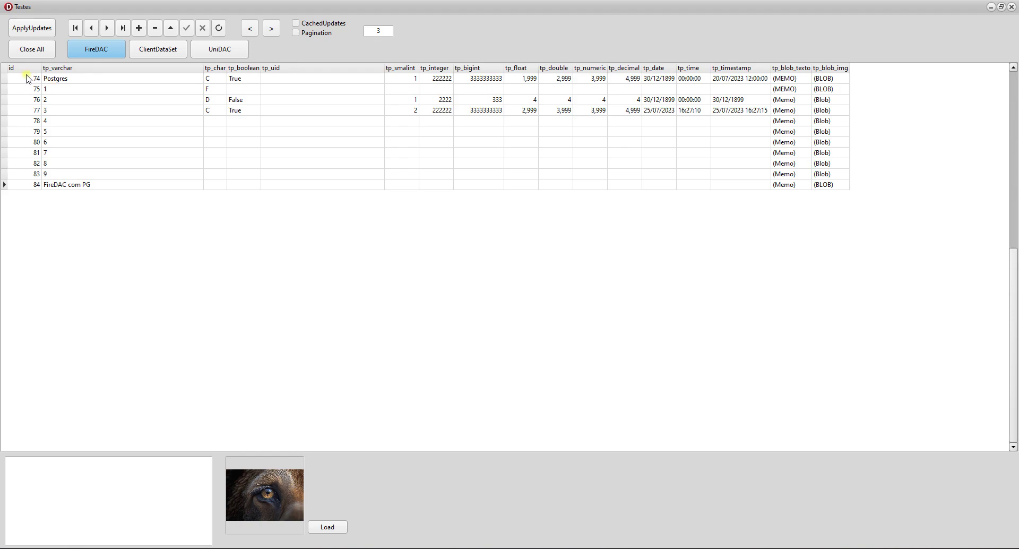
Step: Select record 74 and check its tp_varchar through tp_bigint values
left_click(18, 79)
left_click(74, 81)
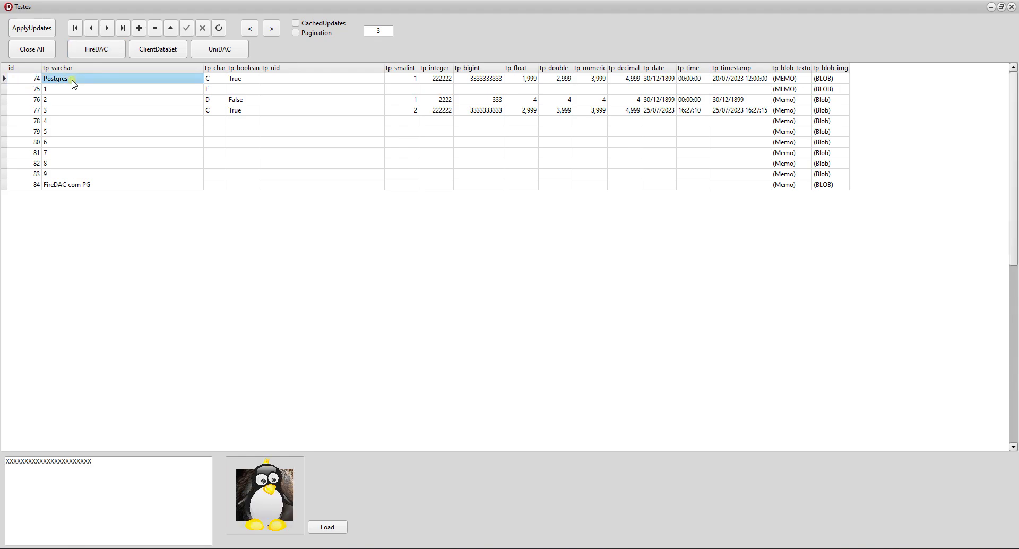
left_click(218, 79)
left_click(237, 80)
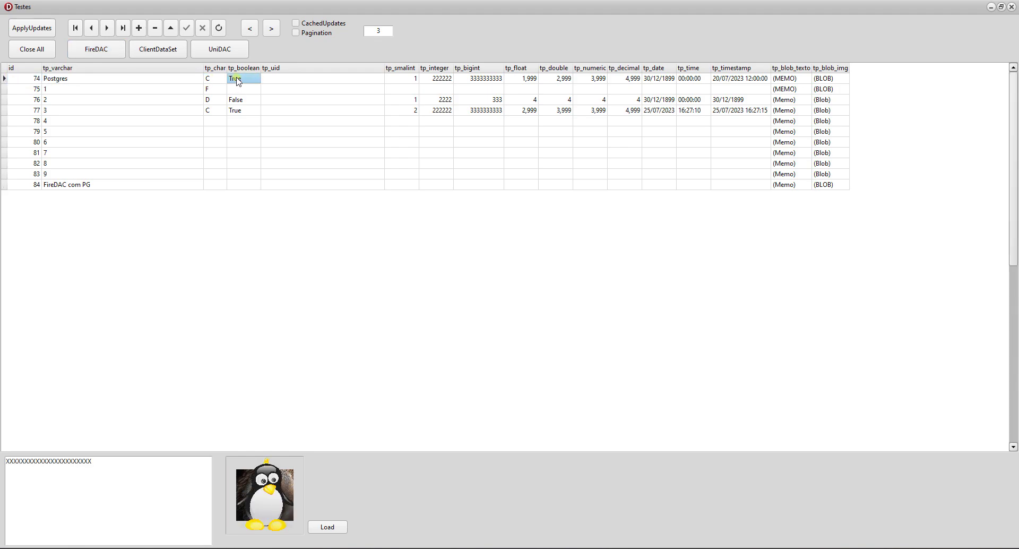
left_click(276, 80)
left_click(406, 80)
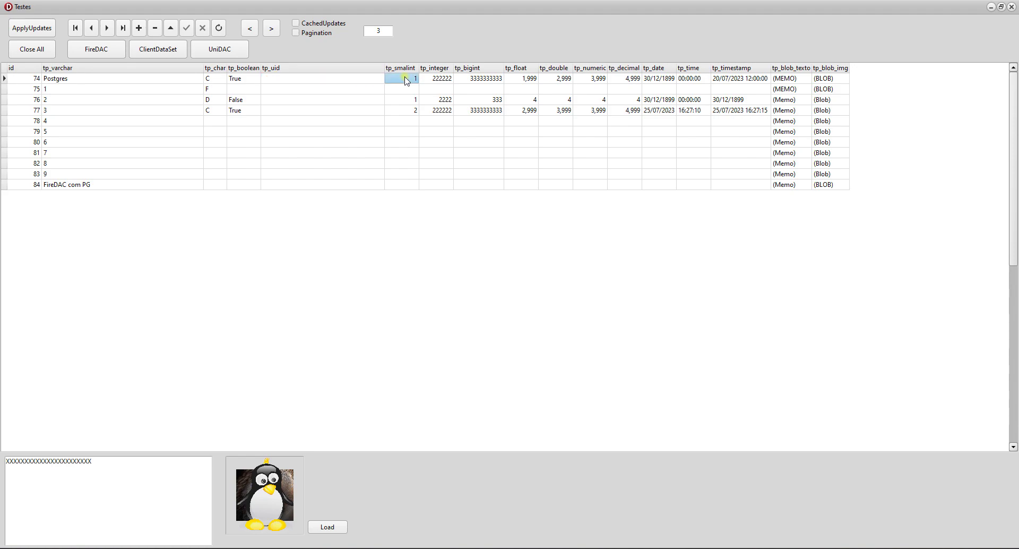
left_click(436, 80)
left_click(467, 80)
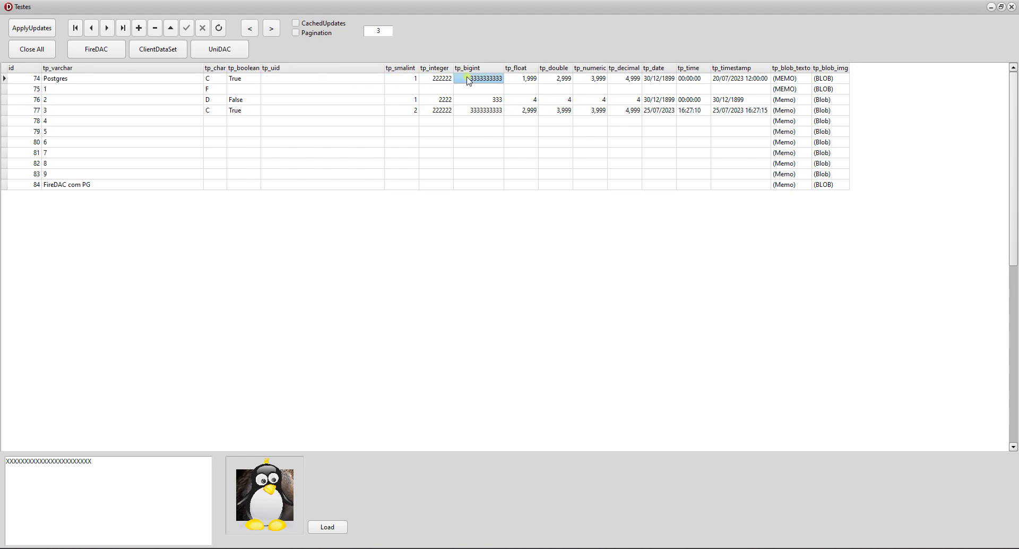
Step: Check record 74's tp_float through tp_blob_img values, including its X-filled memo and penguin picture
left_click(519, 80)
left_click(552, 79)
left_click(588, 80)
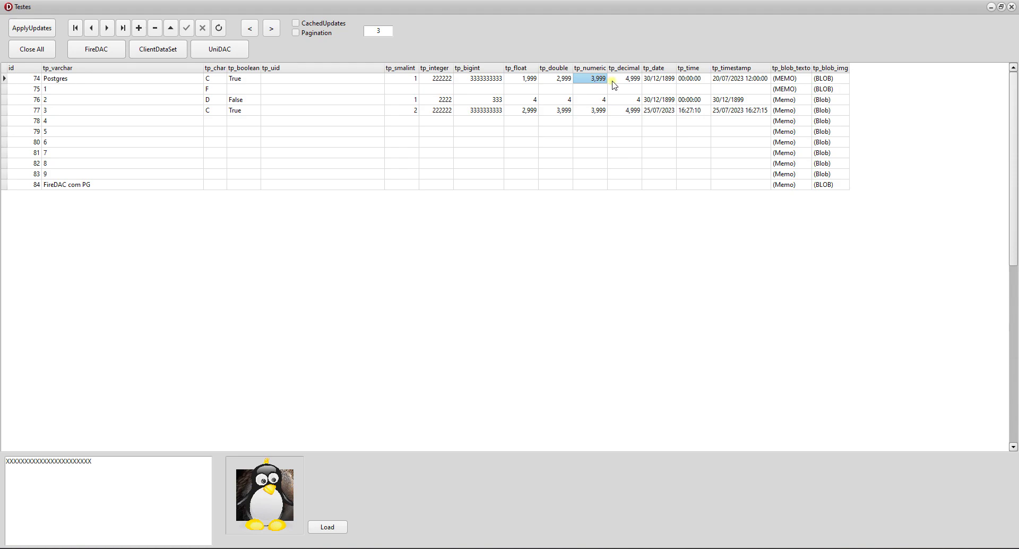
left_click(616, 80)
left_click(653, 81)
left_click(693, 81)
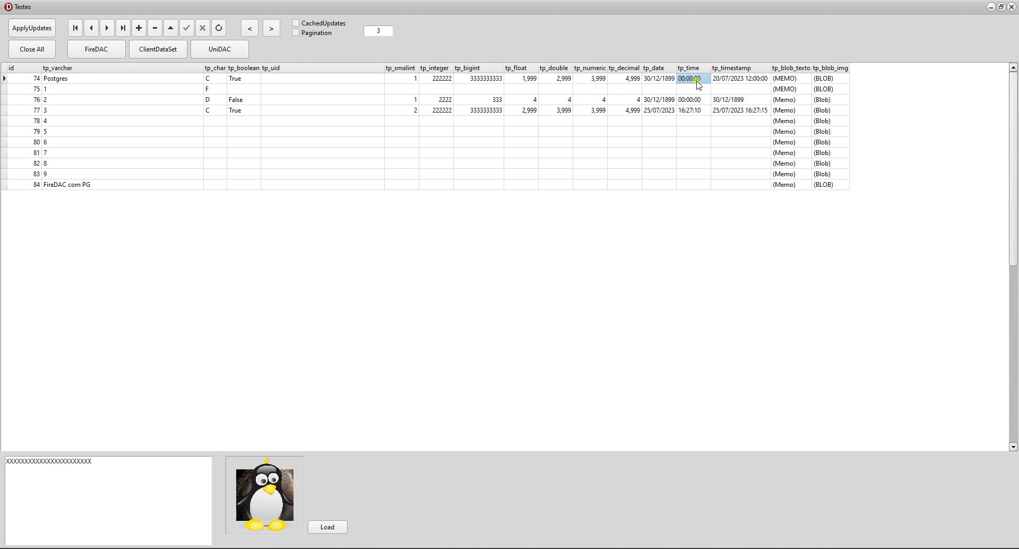
left_click(735, 82)
left_click(783, 81)
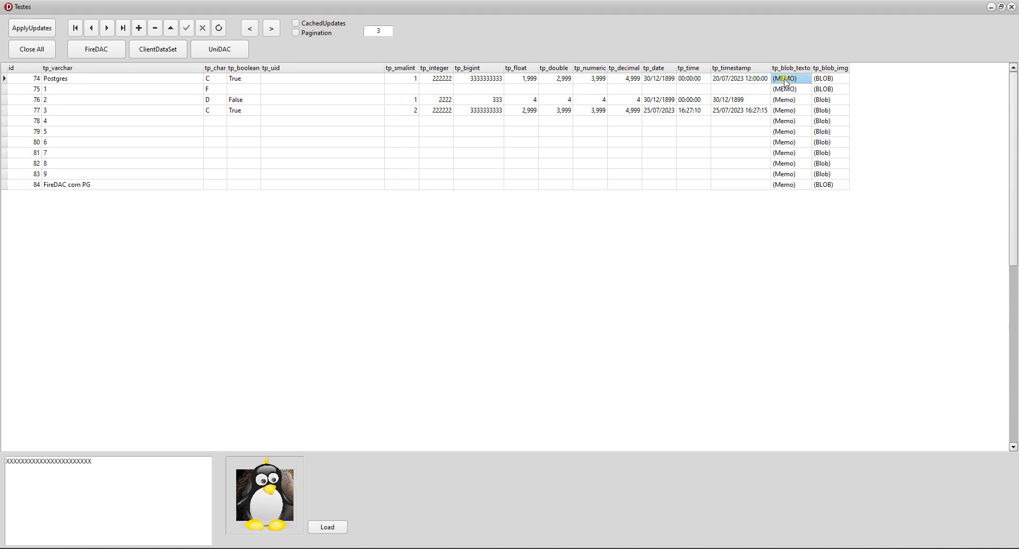
left_click(835, 83)
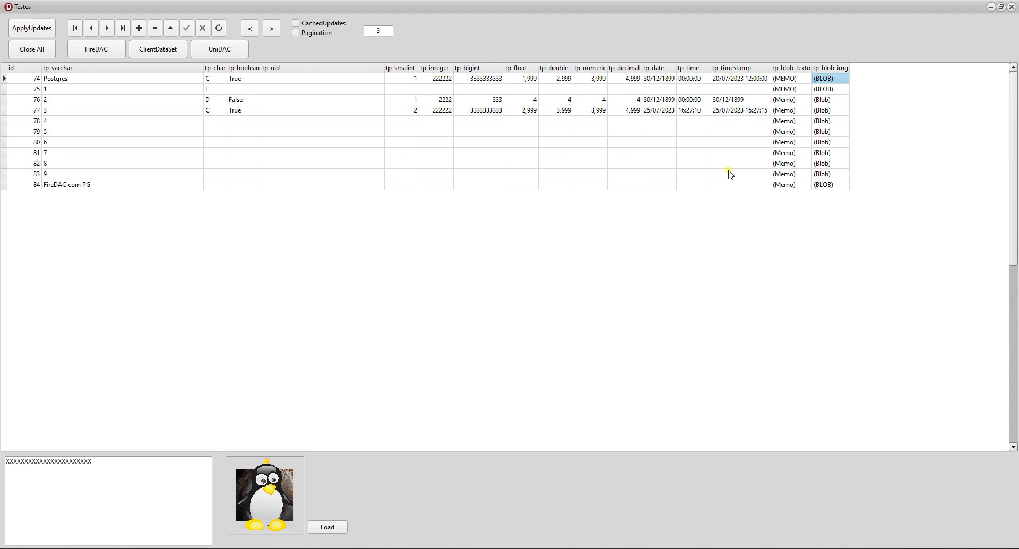
Step: Browse records 83, 82, 78, 76 and 79, then close all datasets to empty the grid
left_click(27, 173)
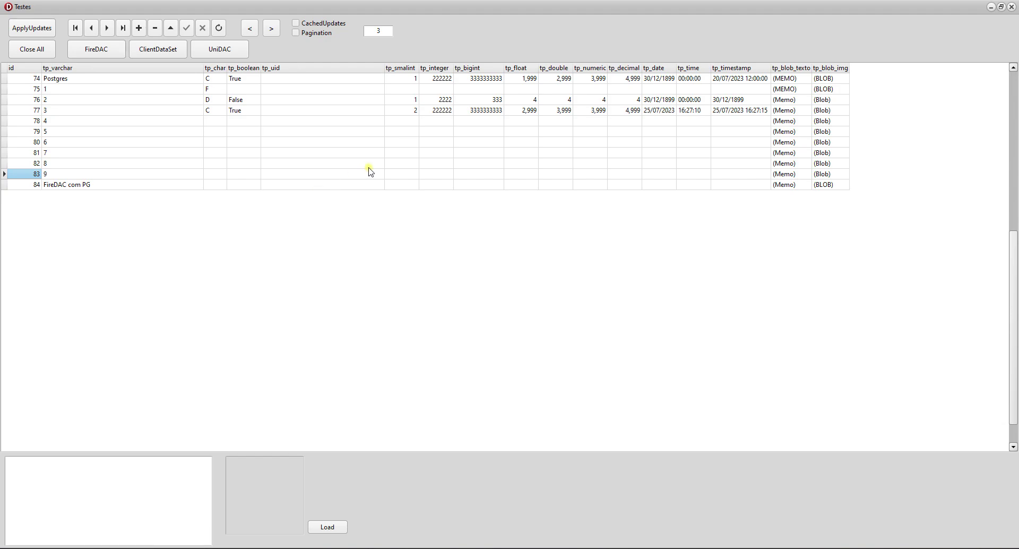
left_click(328, 175)
left_click(315, 162)
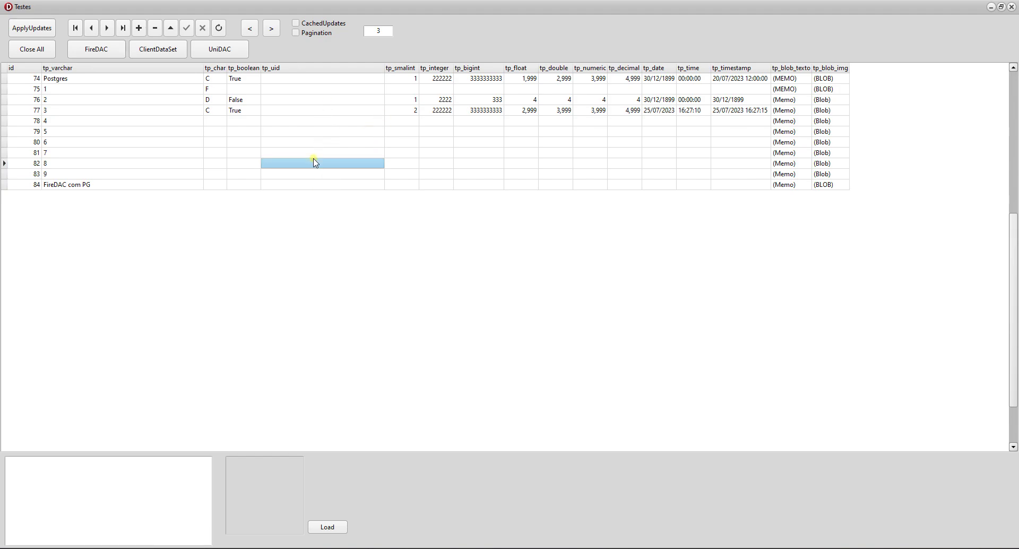
left_click(318, 121)
left_click(321, 100)
left_click(315, 133)
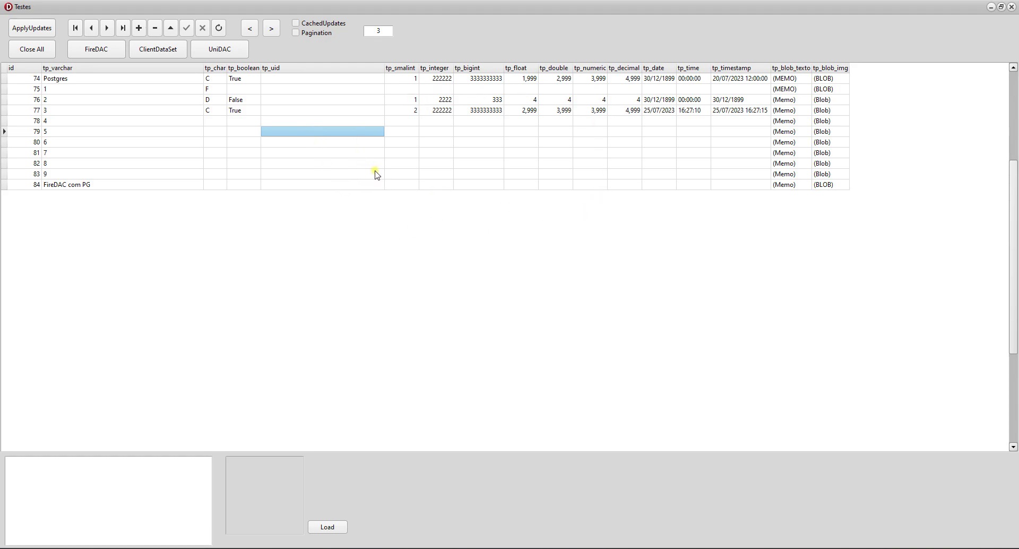
left_click(32, 49)
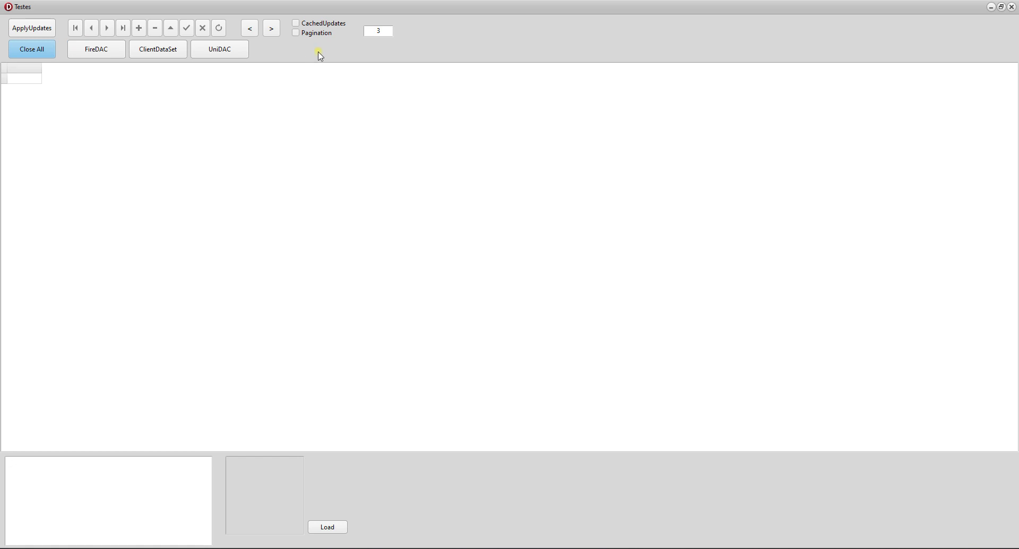
Step: Turn on pagination and page through the FireDAC load to the last page, ids 83–84
left_click(319, 34)
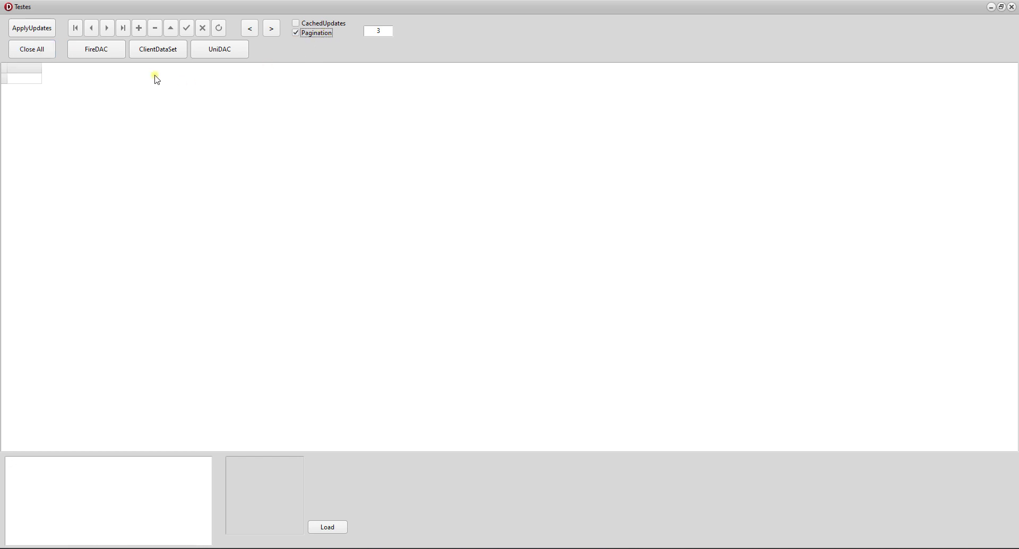
left_click(118, 55)
left_click(278, 32)
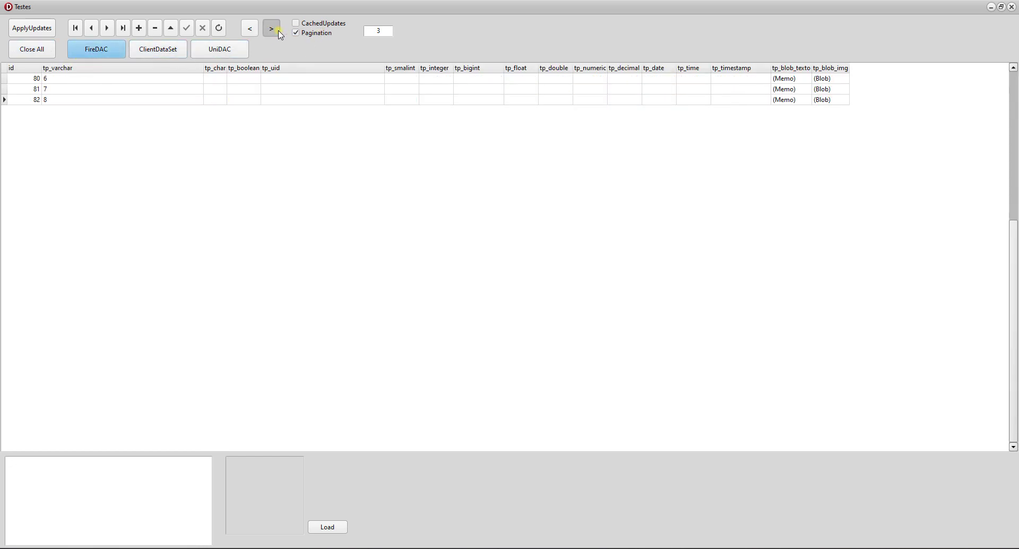
left_click(278, 32)
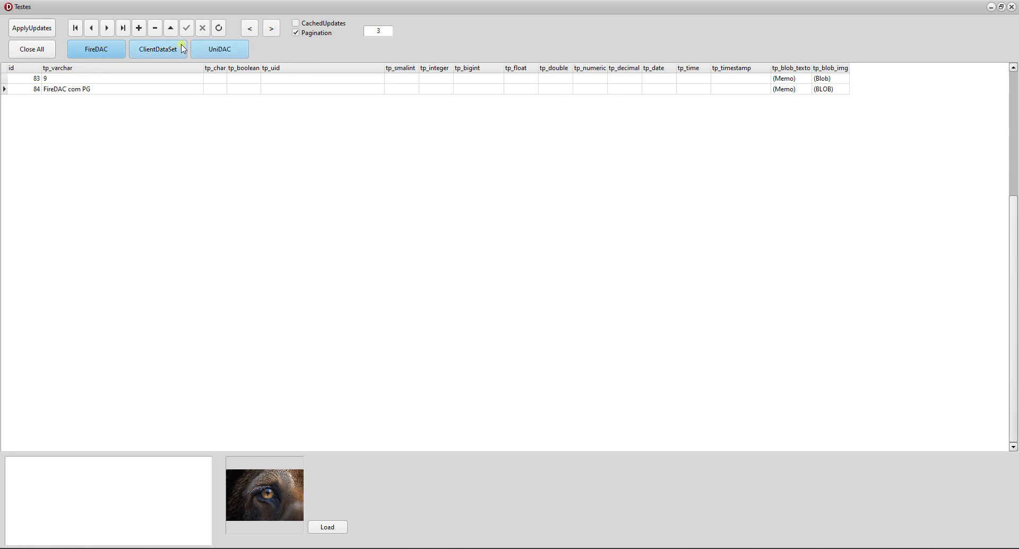
Step: Close all, reload via ClientDataSet, and page to the last page, ids 83–84
left_click(31, 49)
left_click(147, 52)
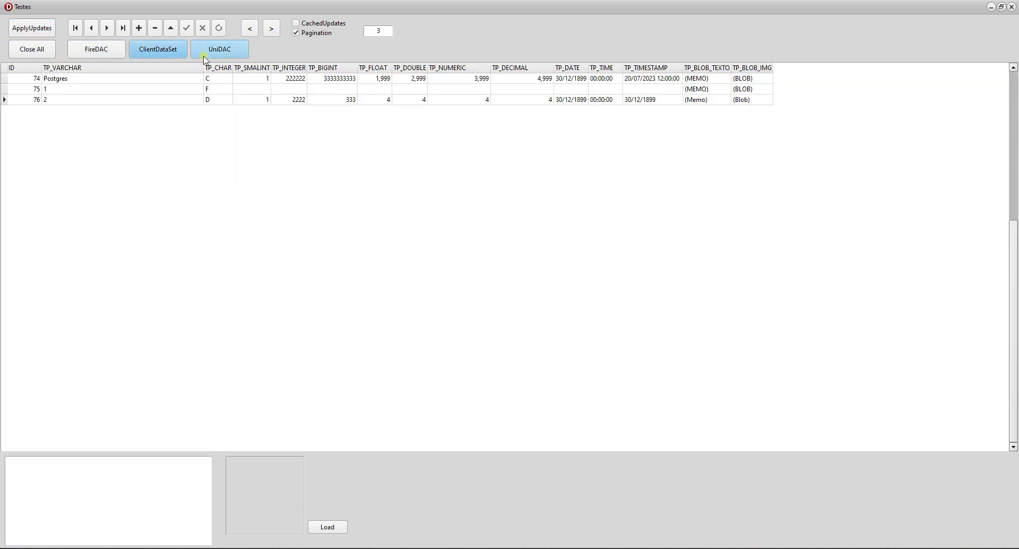
left_click(273, 30)
left_click(275, 33)
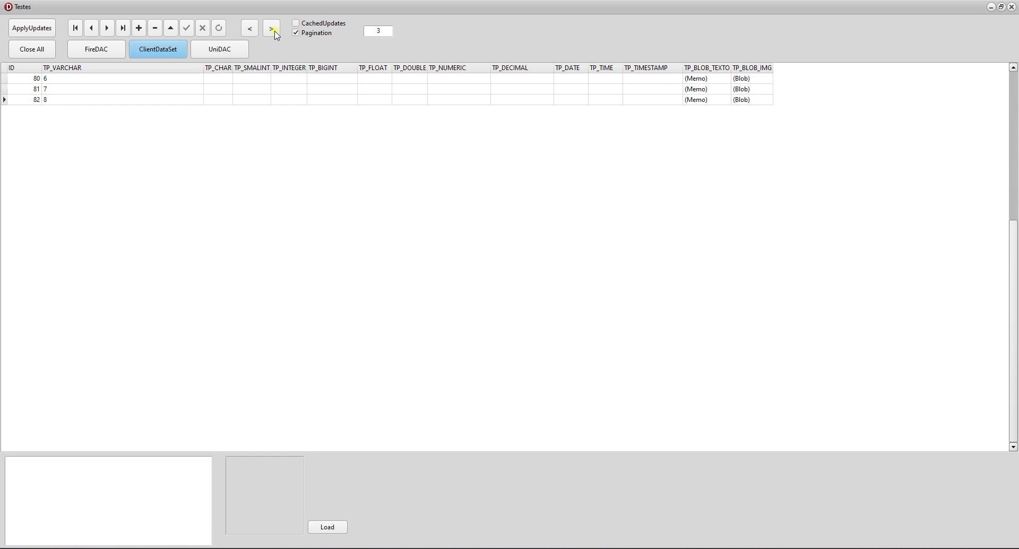
left_click(276, 33)
Step: Close all, reload via UniDAC, and page forward to ids 83–84
left_click(30, 57)
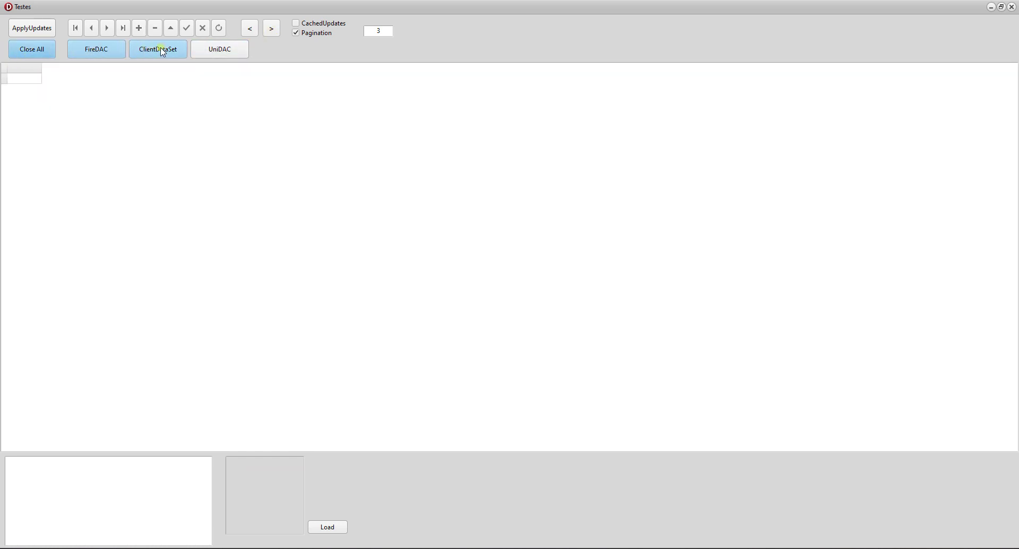
left_click(221, 49)
left_click(271, 33)
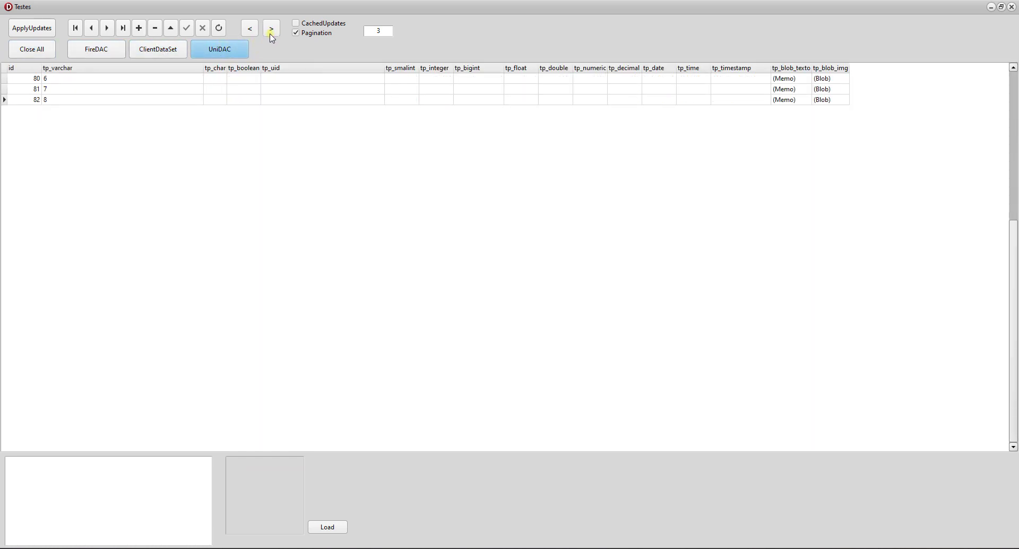
left_click(272, 33)
left_click(272, 33)
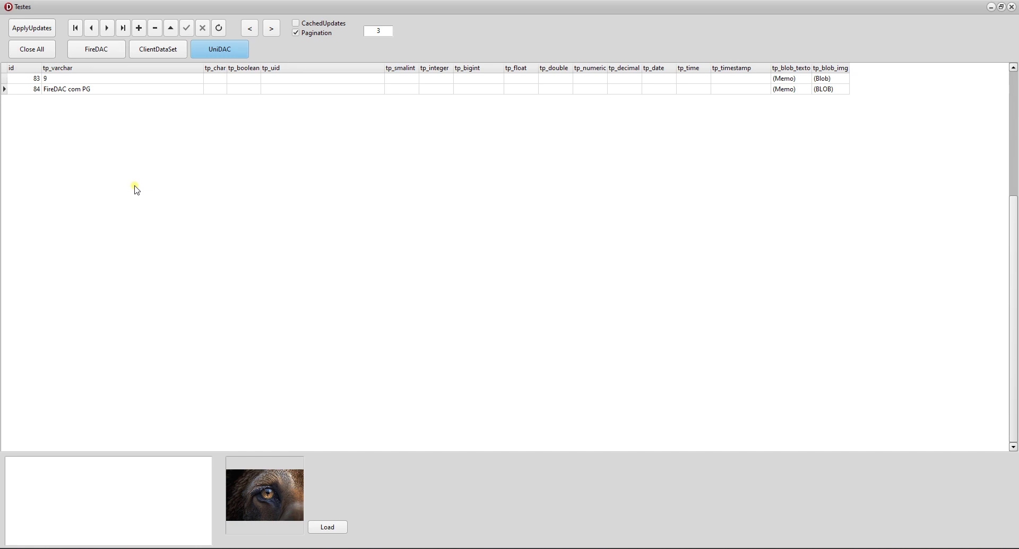
left_click(101, 92)
left_click(106, 97)
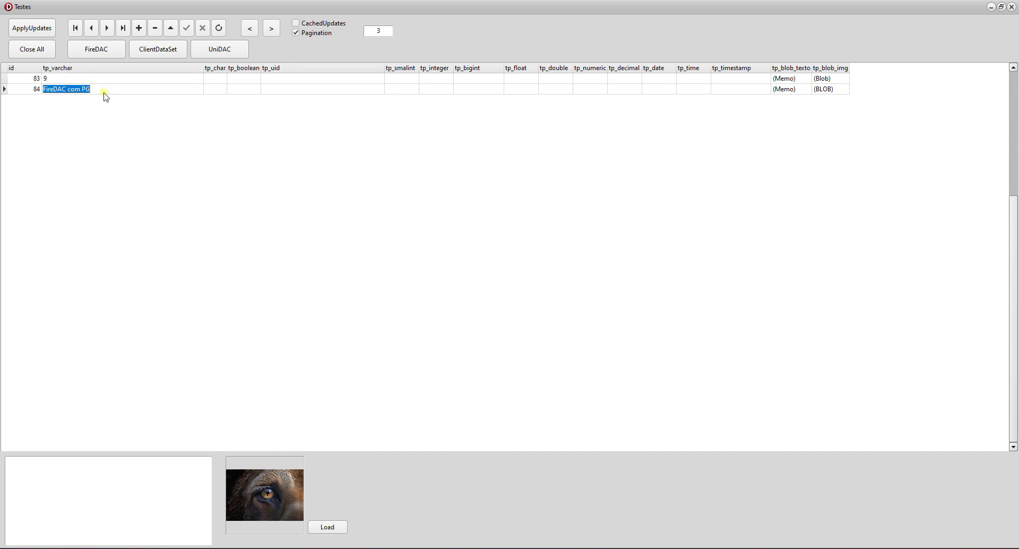
left_click(106, 97)
left_click(221, 90)
left_click(238, 91)
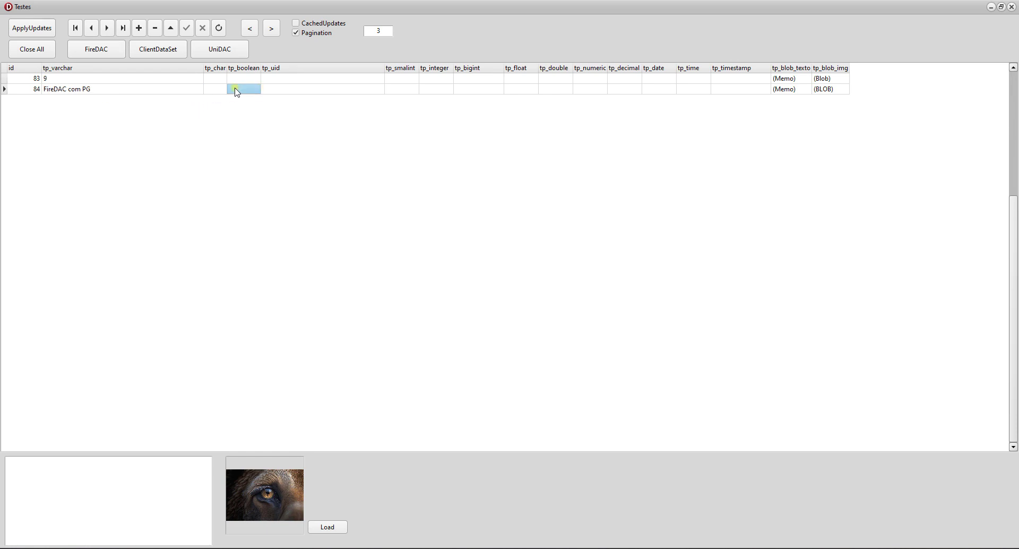
left_click(288, 92)
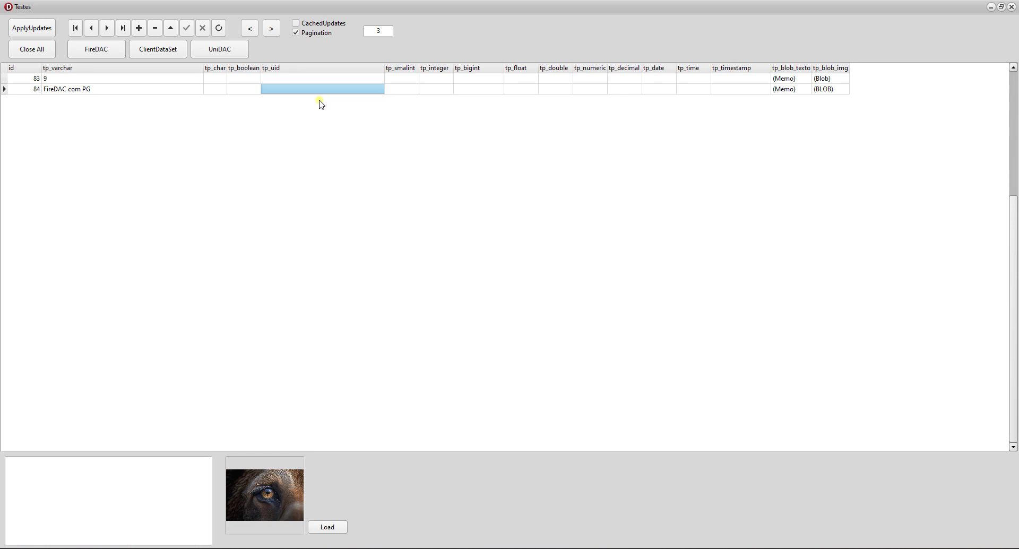
left_click(400, 89)
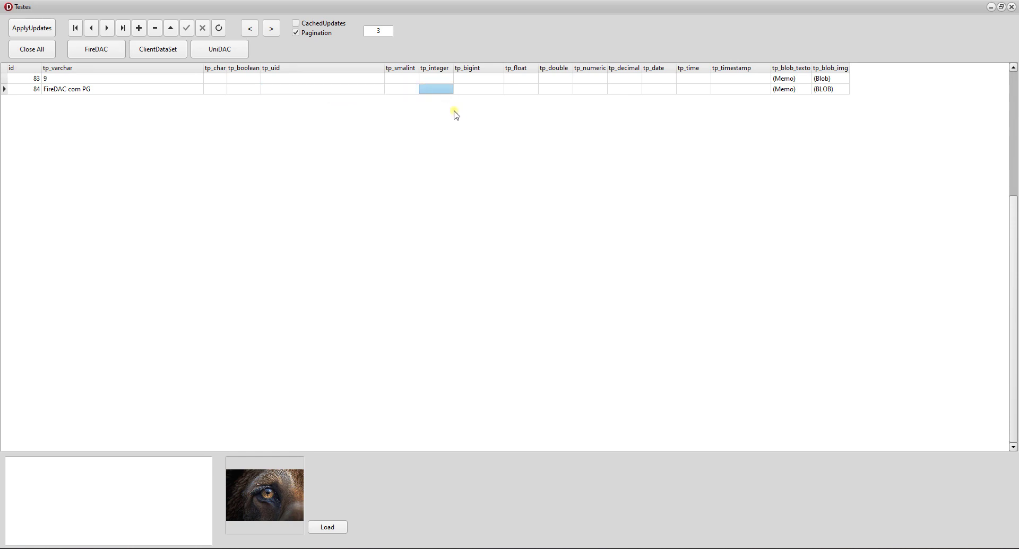
left_click(266, 80)
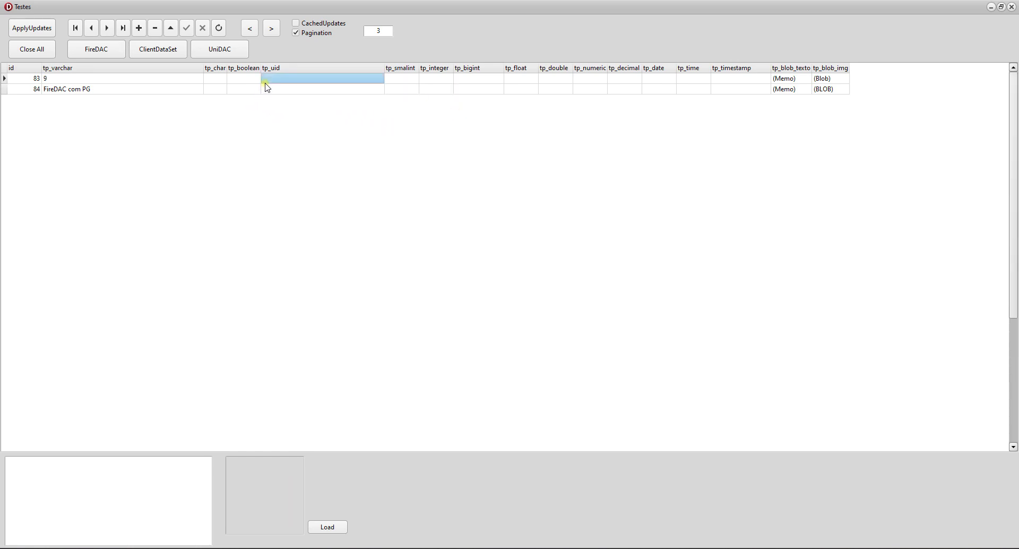
Step: Switch between records 83 and 84 several times, ending on record 84 with its eye image
left_click(182, 80)
left_click(160, 90)
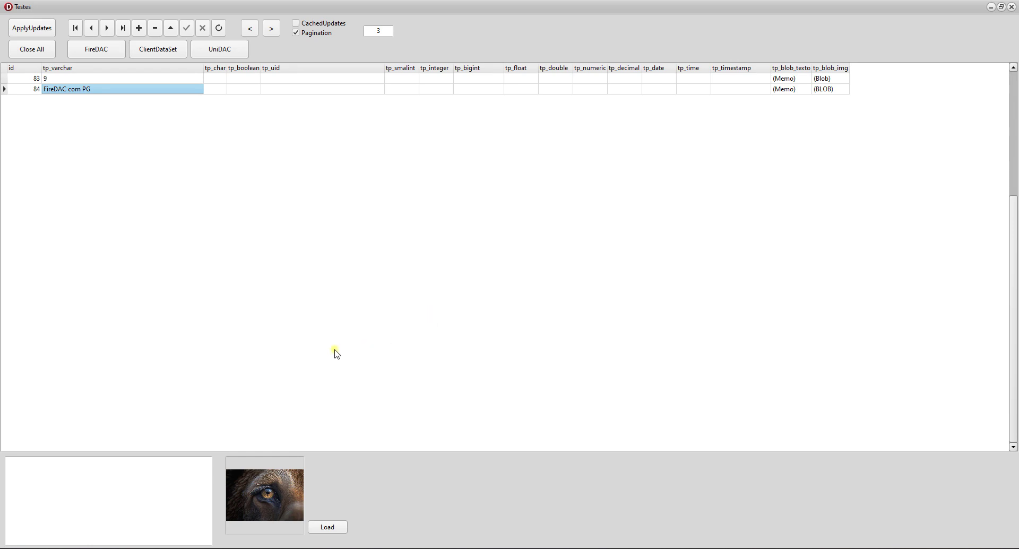
left_click(149, 80)
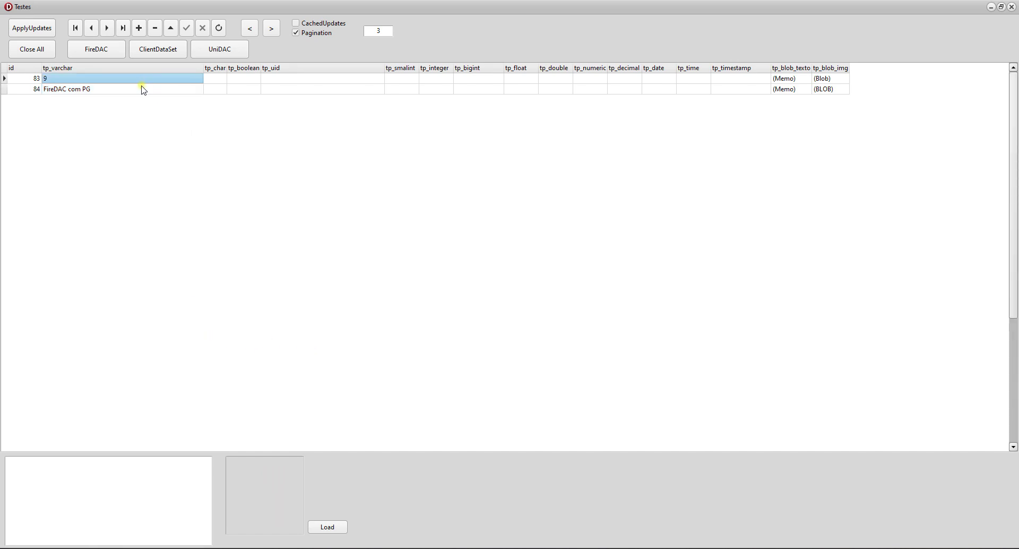
left_click(143, 89)
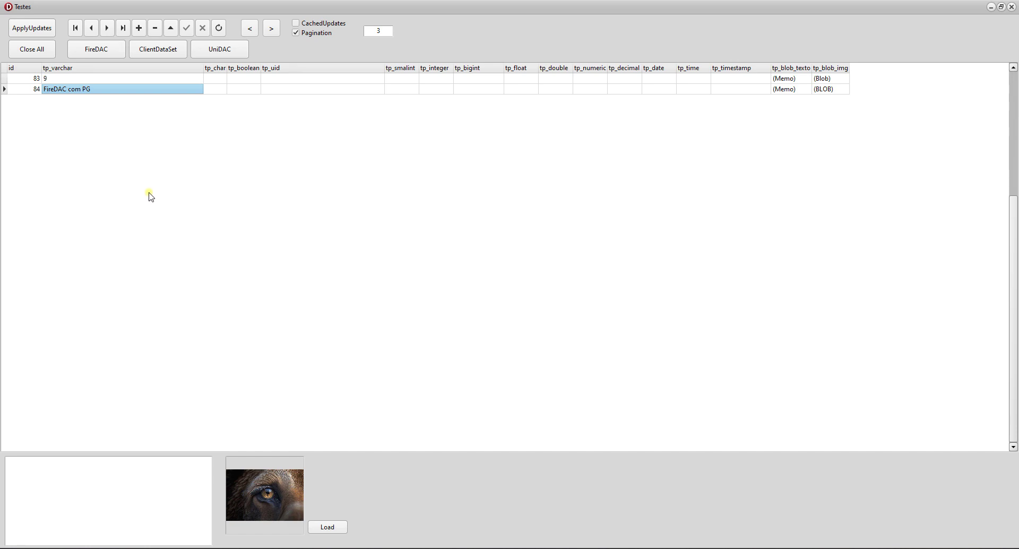
left_click(235, 88)
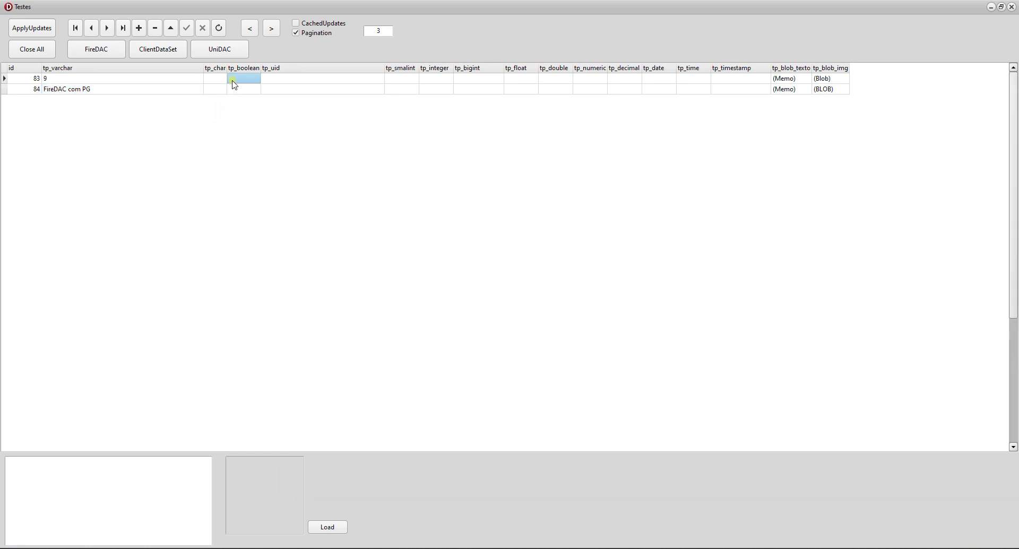
left_click(219, 89)
left_click(218, 80)
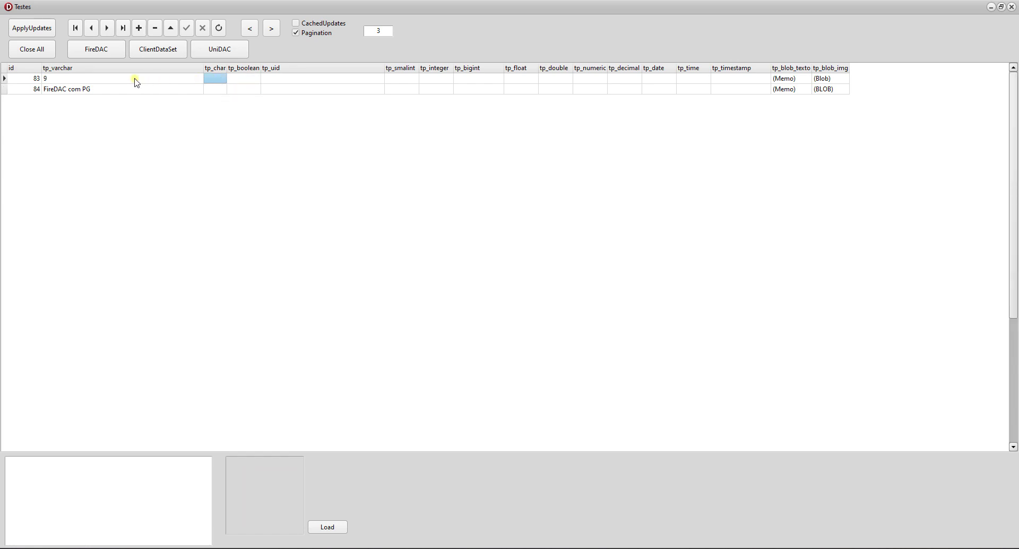
left_click(132, 79)
left_click(107, 88)
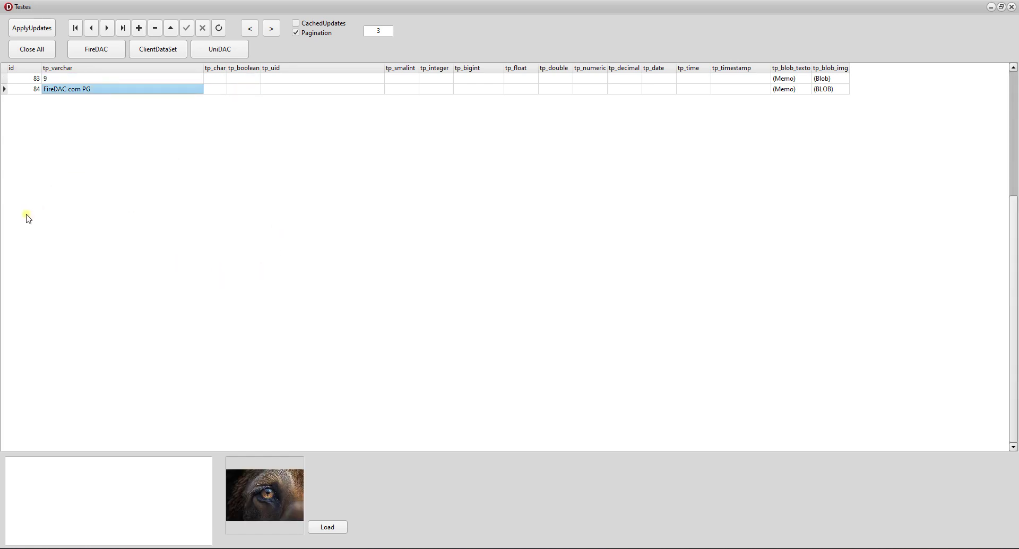